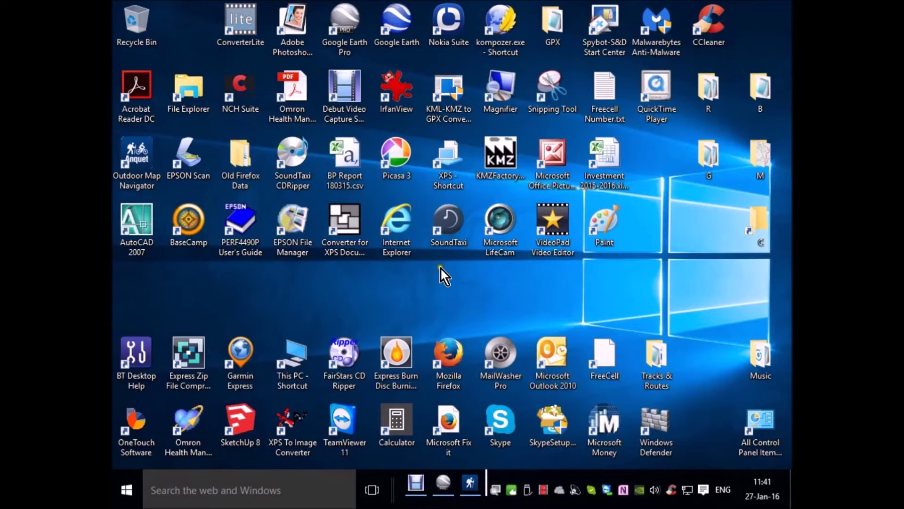
Step: Switch to Garmin BaseCamp and list the Oregon 450's Internal Storage contents
click(372, 490)
click(456, 163)
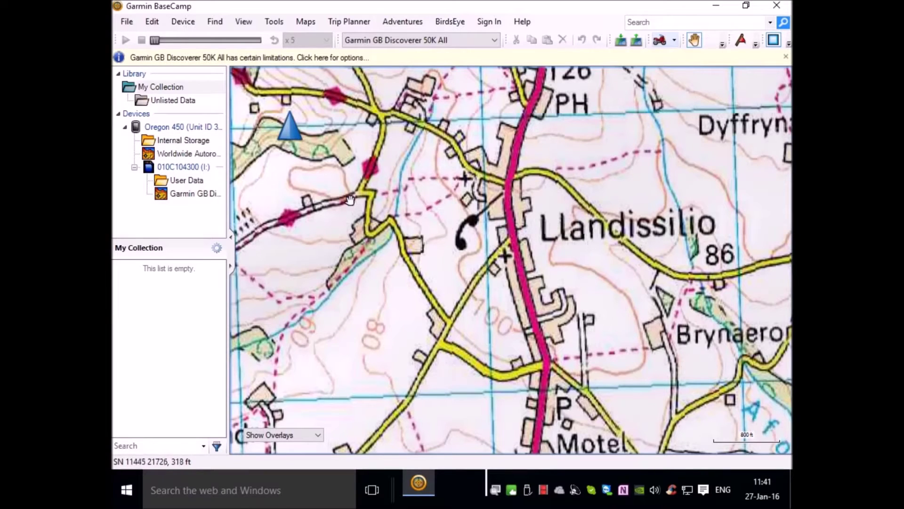
click(195, 140)
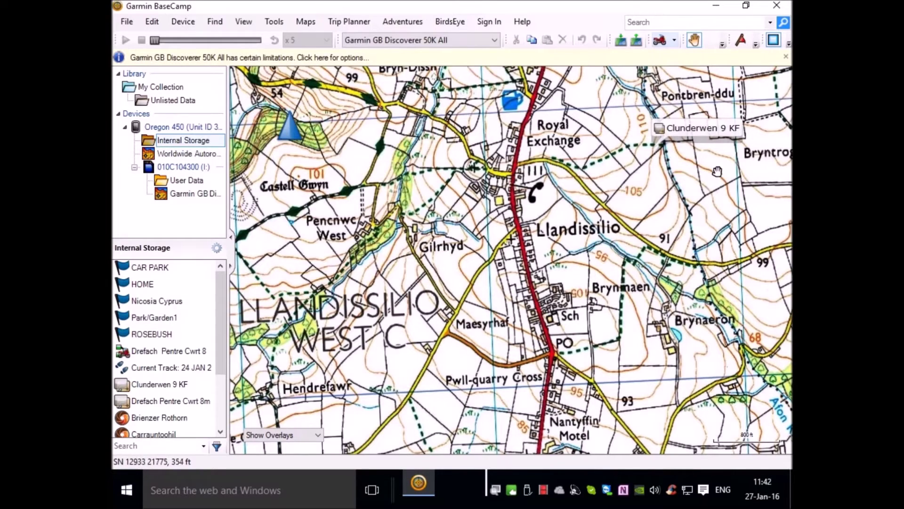
Step: Switch to Outdoor Map Navigator and display the Cenarth 11 route over the OS 1:25,000 map
click(718, 6)
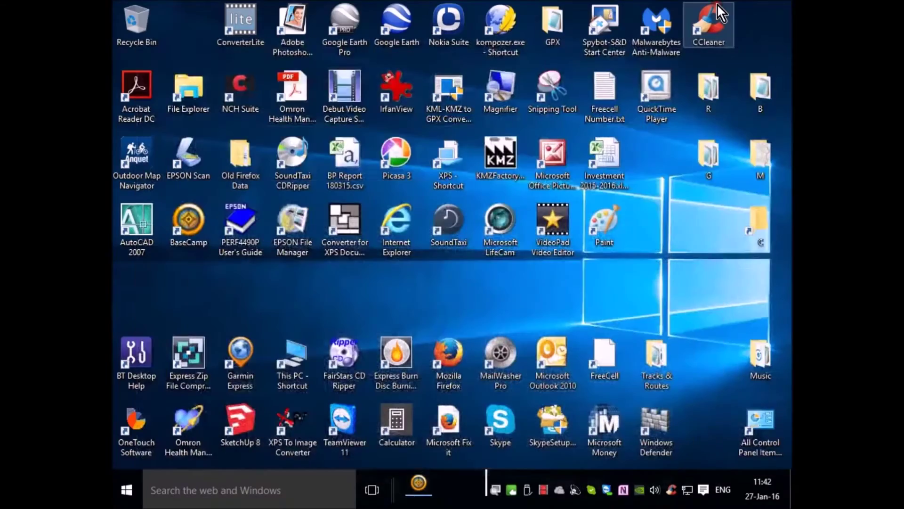
click(372, 483)
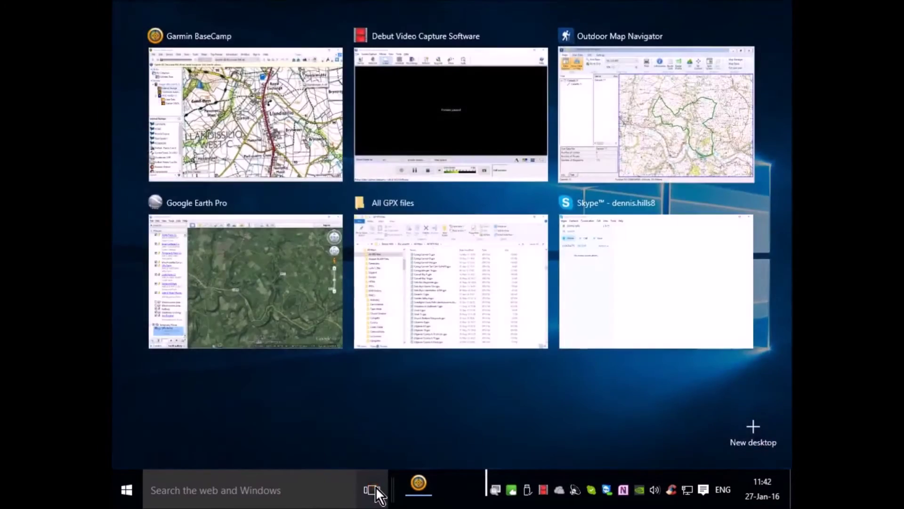
click(660, 146)
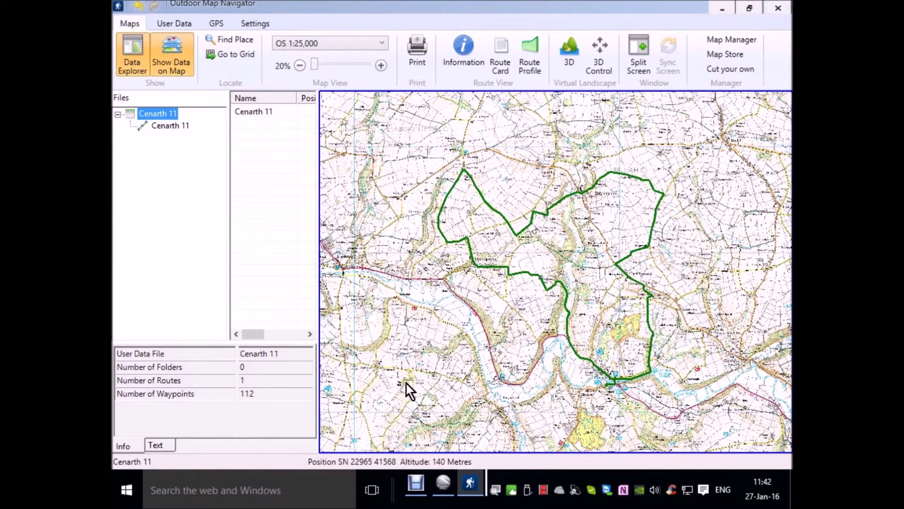
click(172, 125)
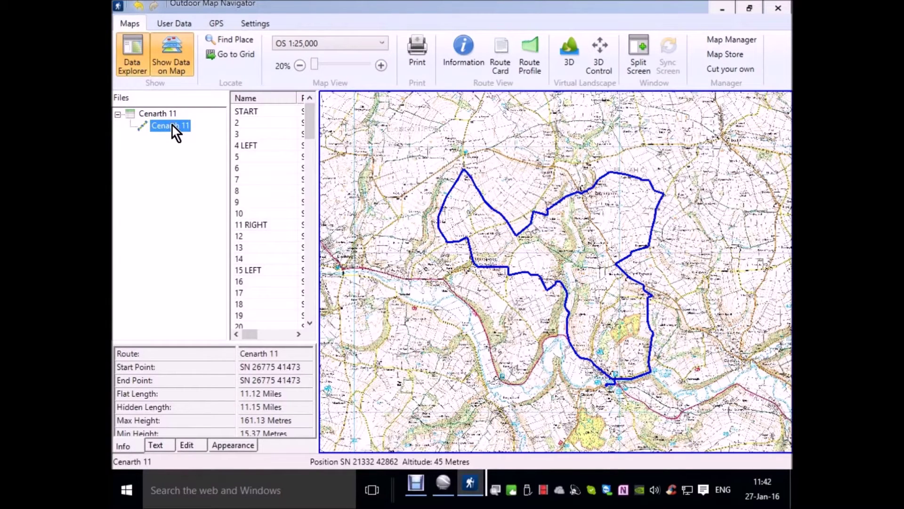
click(485, 115)
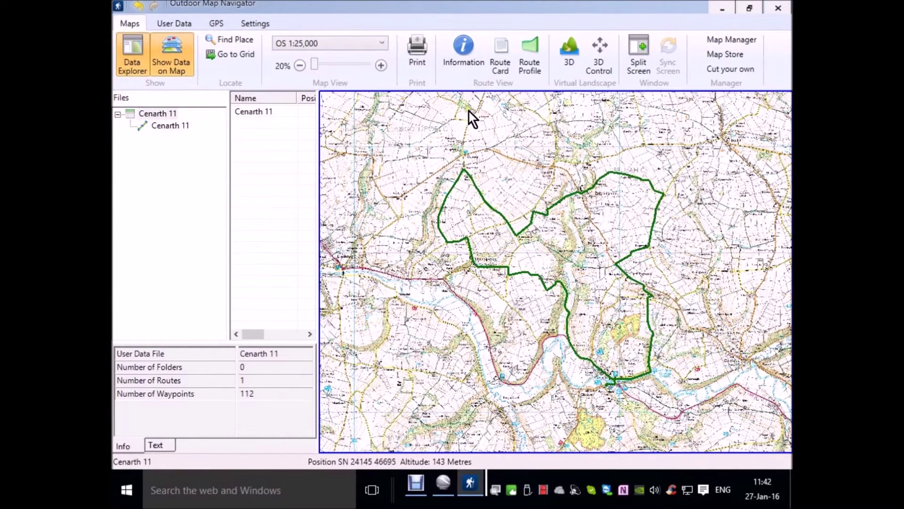
click(417, 47)
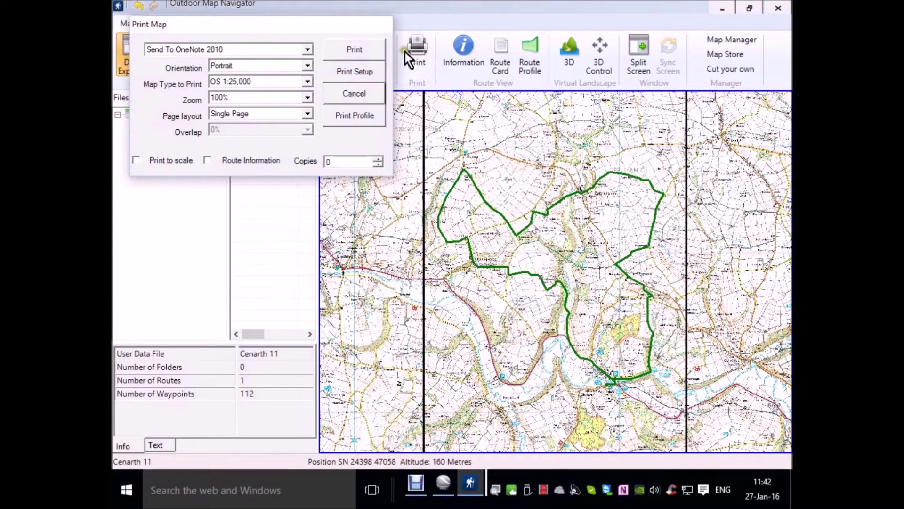
Step: Set the print orientation to Landscape and the printer to Microsoft XPS Document Writer
click(308, 67)
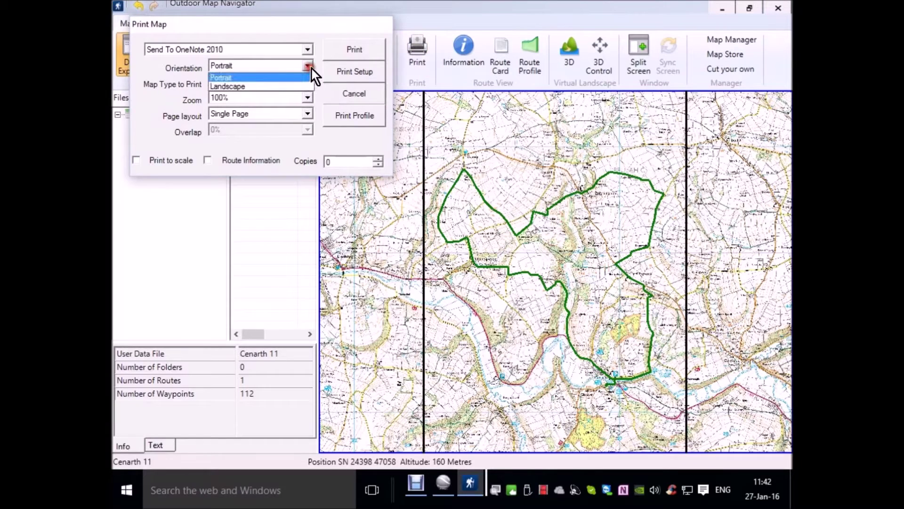
click(282, 86)
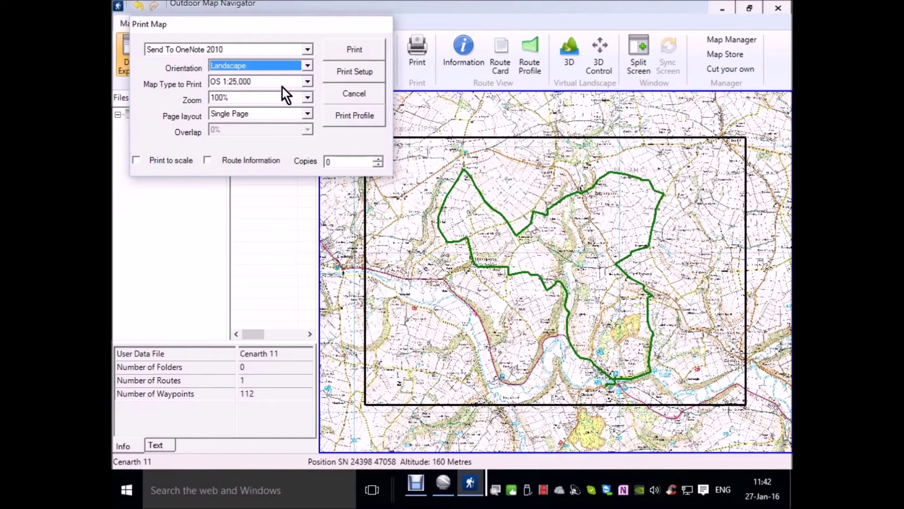
click(307, 50)
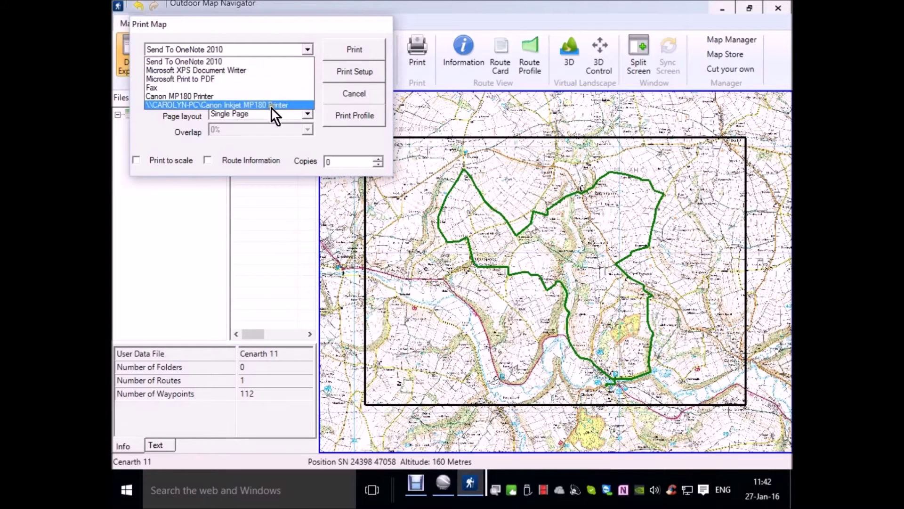
click(194, 70)
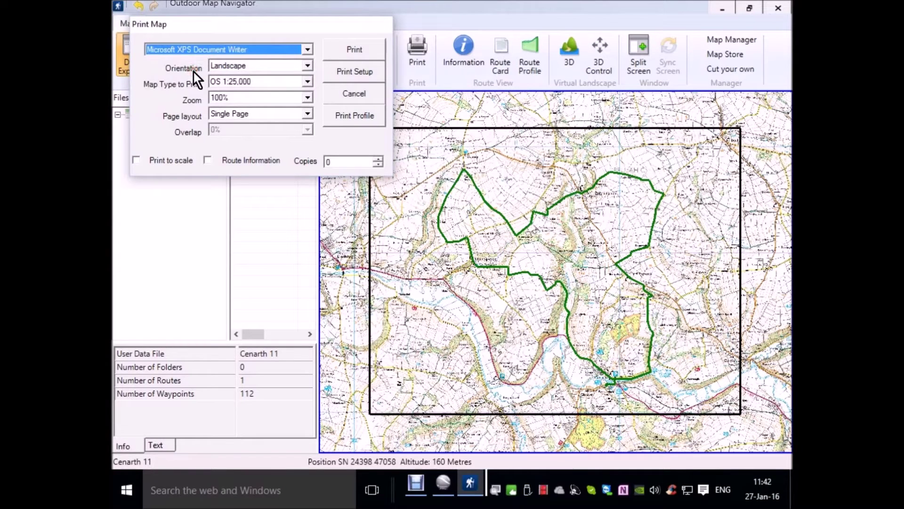
Step: Set the print zoom to 100% after trying 225%, framing the whole Cenarth 11 route
click(308, 100)
drag(307, 146, 313, 129)
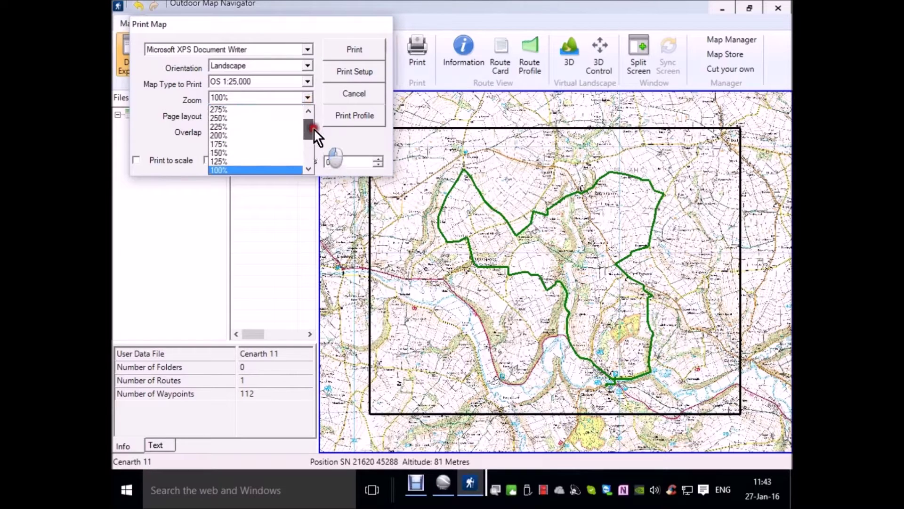
click(269, 127)
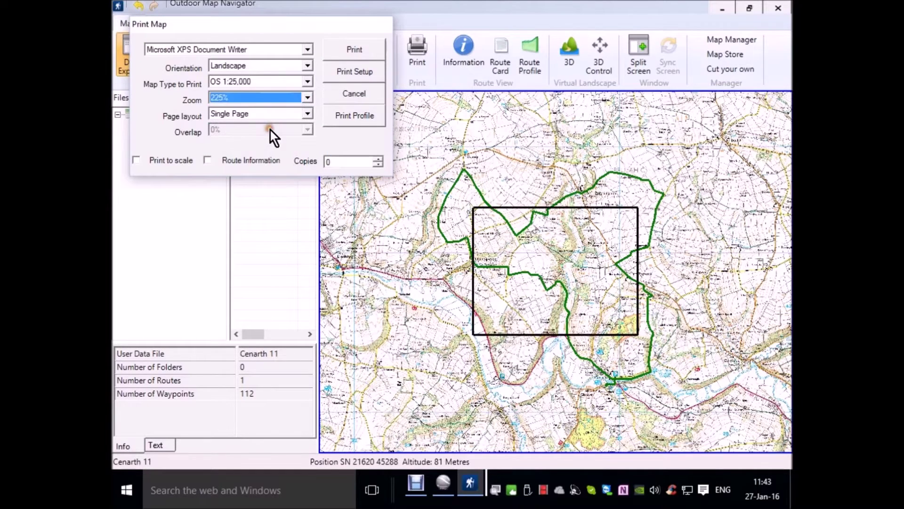
click(308, 98)
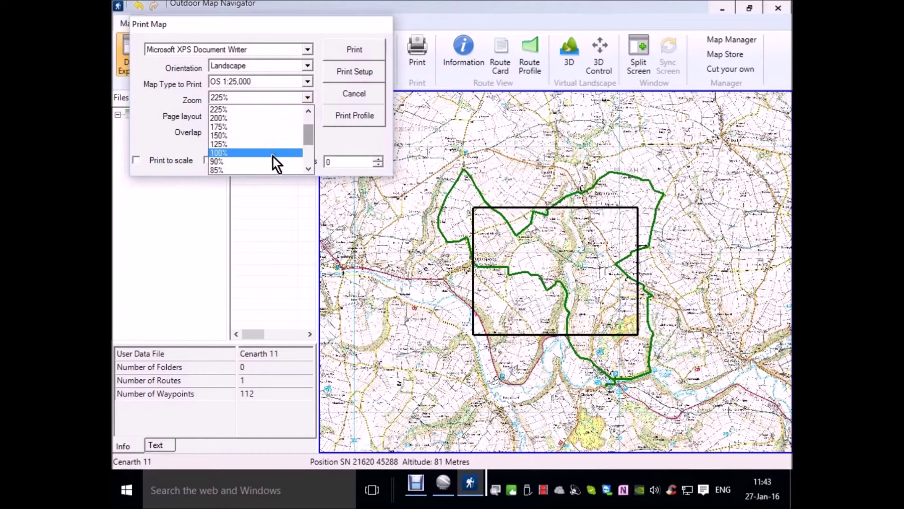
click(272, 153)
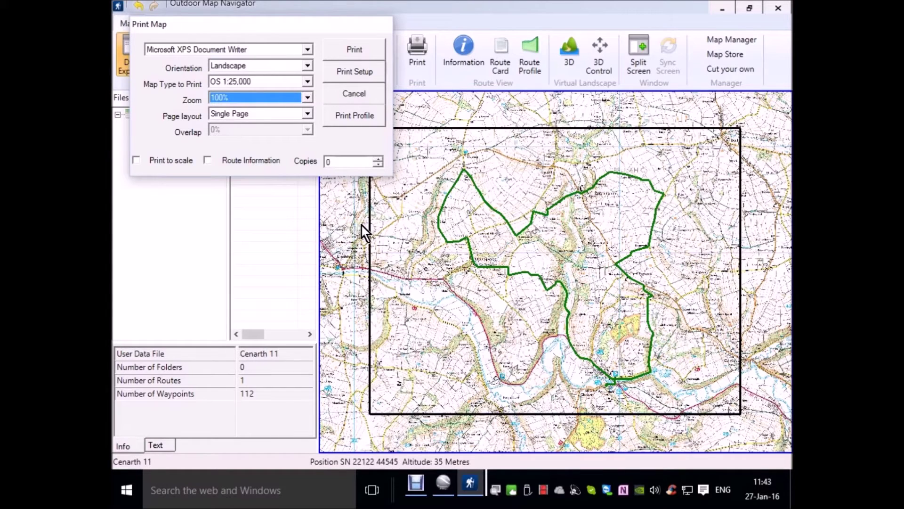
drag(286, 32, 254, 189)
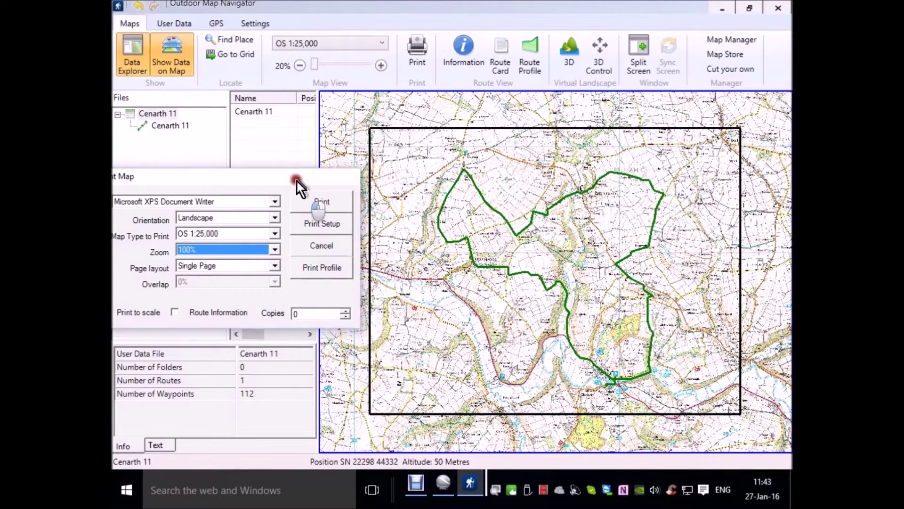
drag(295, 180, 326, 104)
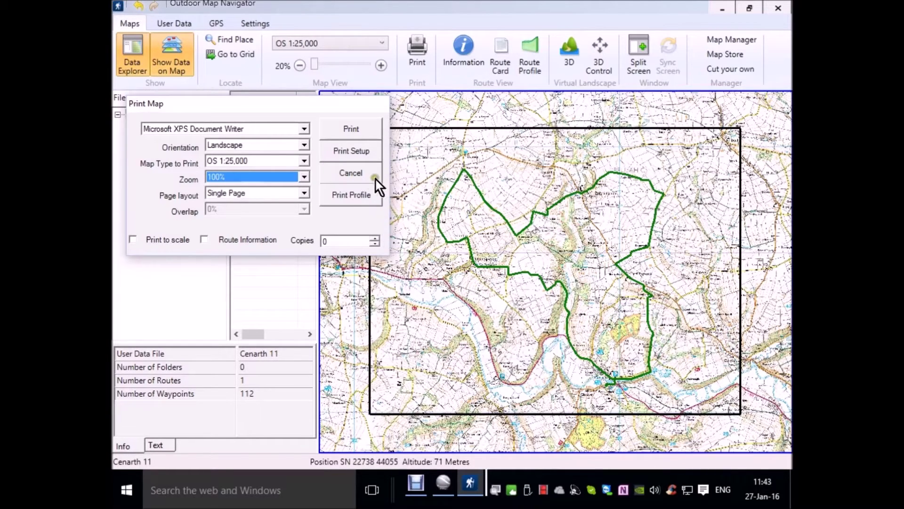
Step: Cancel the Print Map dialog, leaving the Cenarth 11 route on the map
click(352, 172)
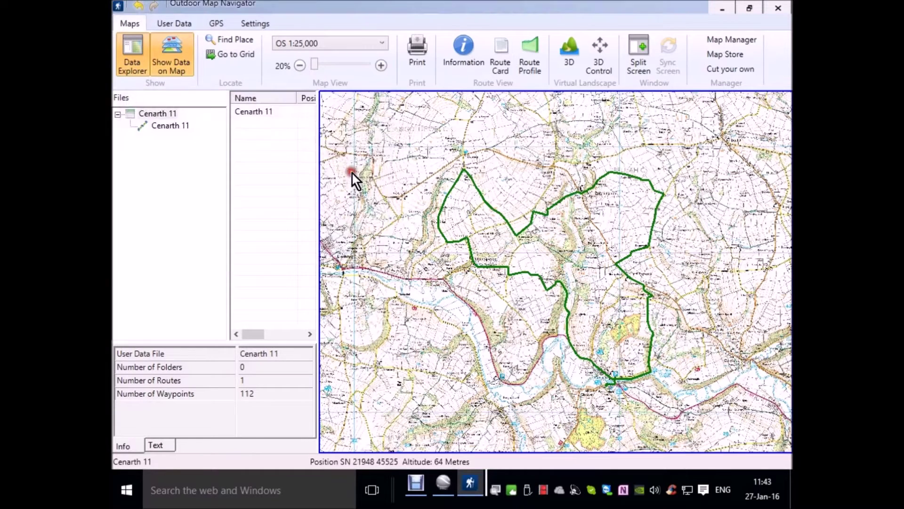
right_click(410, 270)
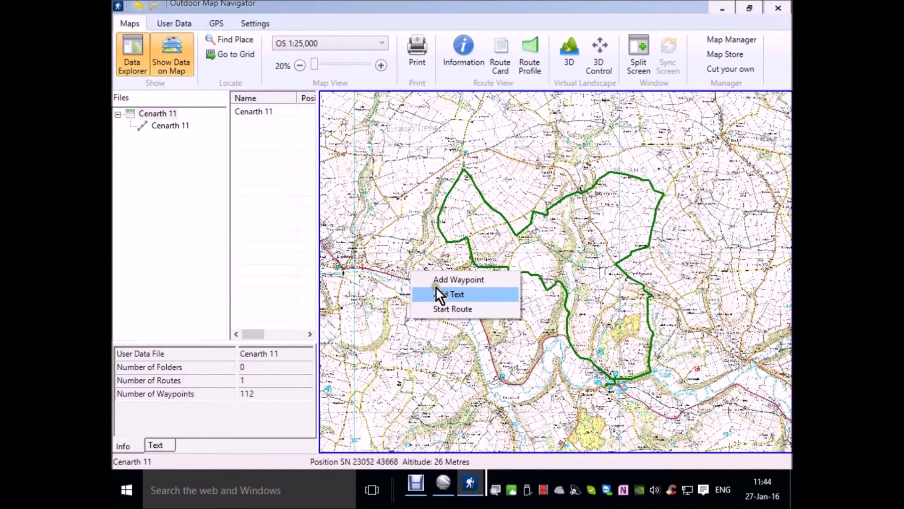
Step: Draw straight 3.08-mile Route 0002 from WP0001 west to WP0002 east across Cenarth 11
click(453, 309)
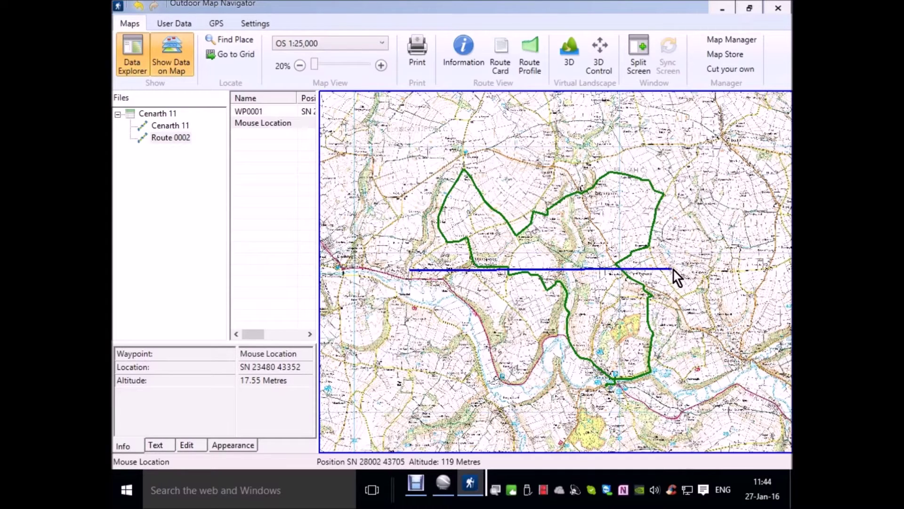
click(674, 270)
right_click(674, 271)
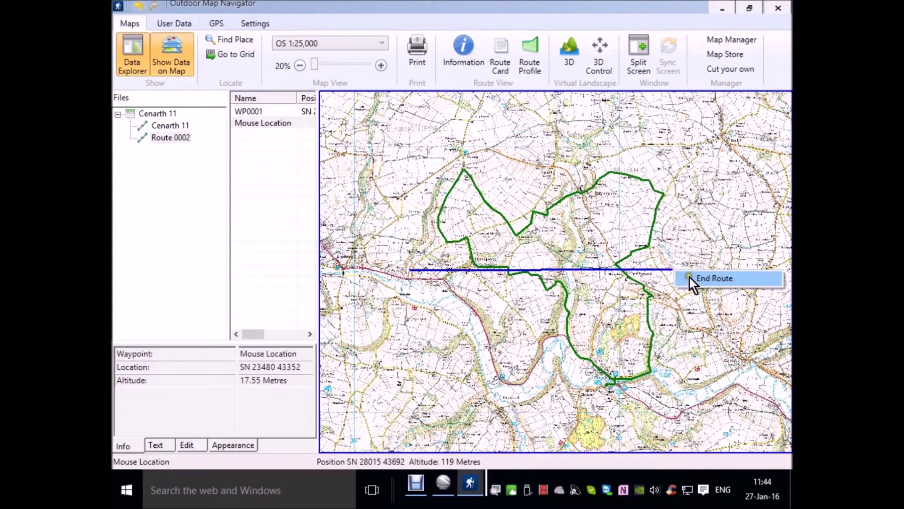
click(690, 276)
click(272, 112)
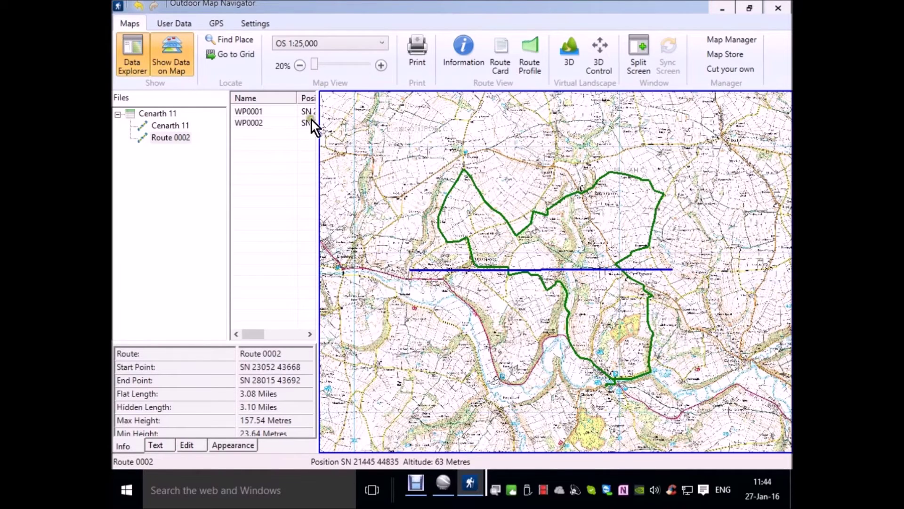
Step: Select waypoint WP0001 and bring up its grid position editor
click(254, 110)
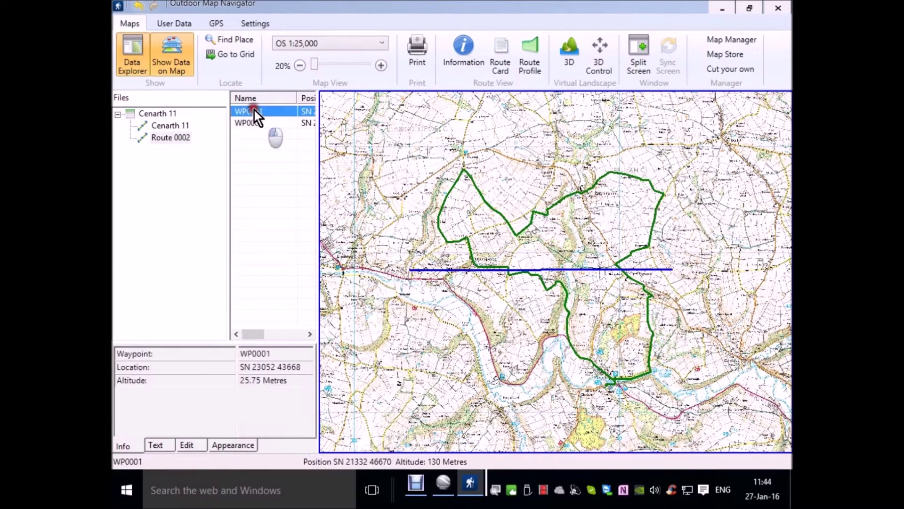
click(188, 446)
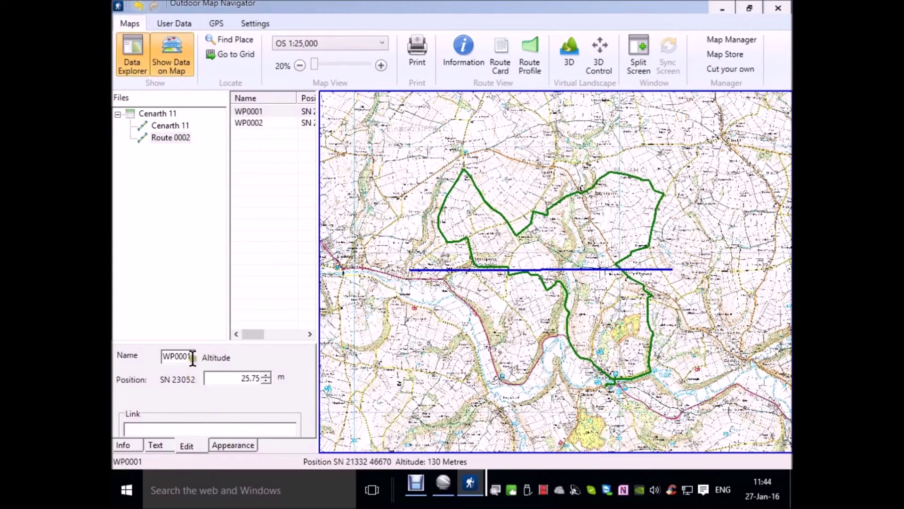
drag(193, 366, 252, 358)
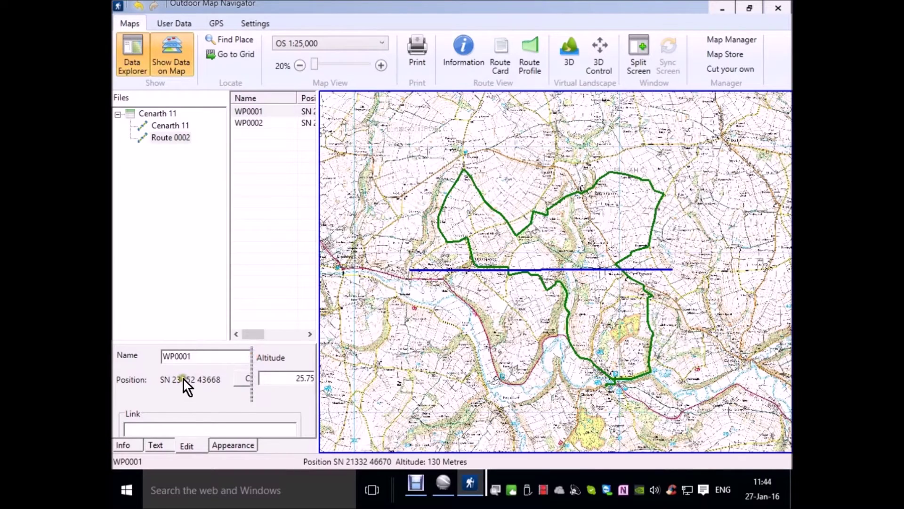
click(184, 379)
drag(250, 374, 276, 374)
click(256, 383)
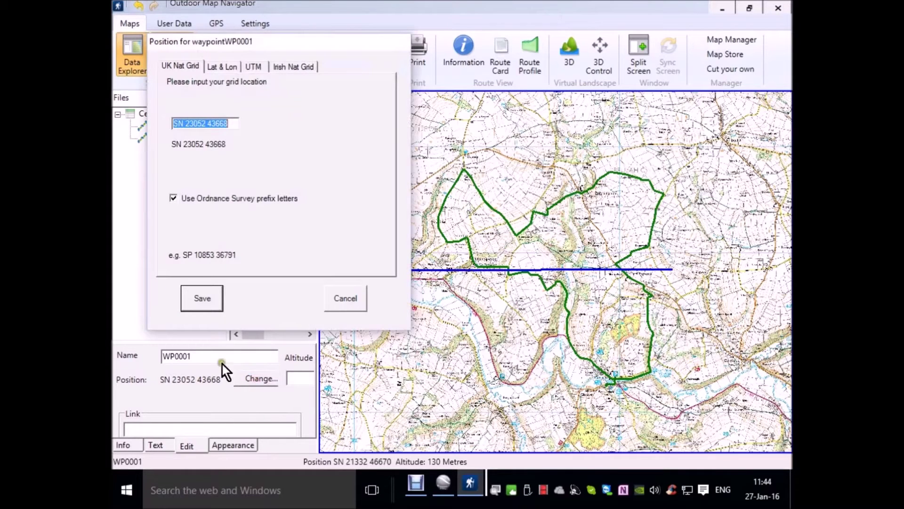
drag(207, 124, 200, 123)
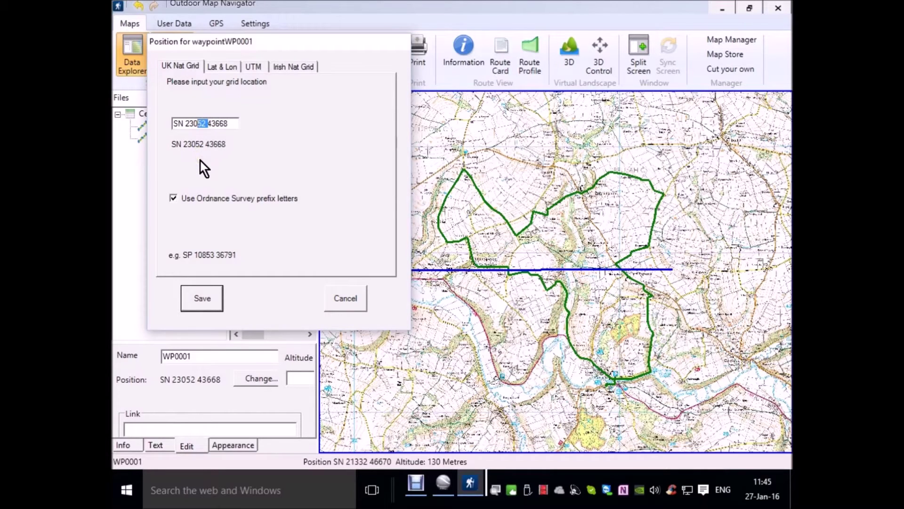
text(00)
drag(228, 123, 214, 123)
text(500)
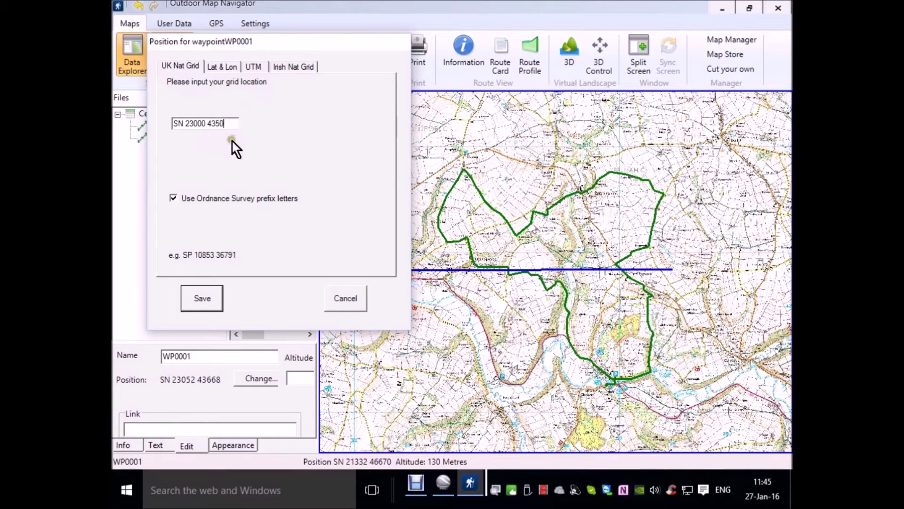
click(190, 300)
click(191, 298)
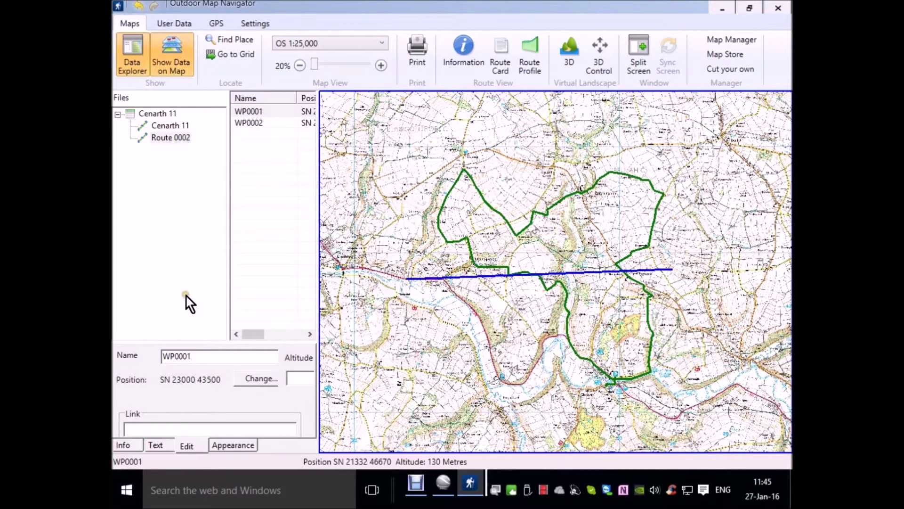
click(259, 380)
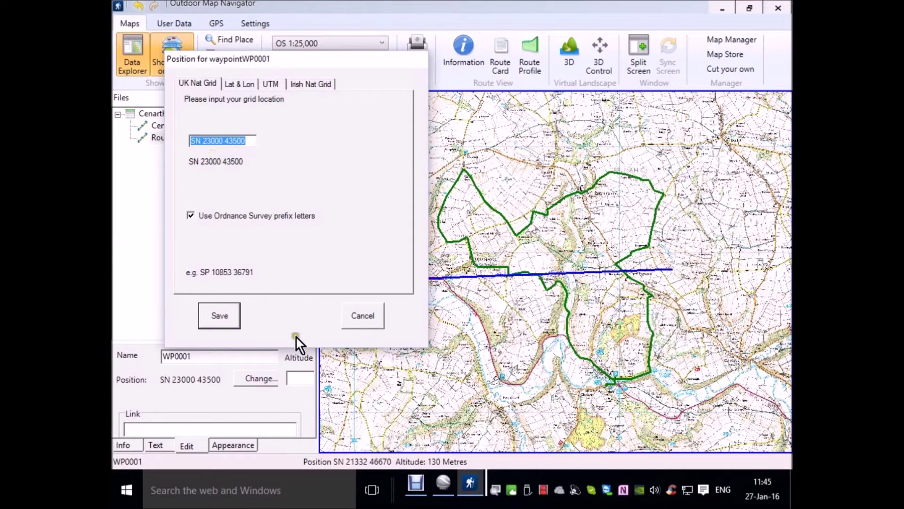
click(212, 316)
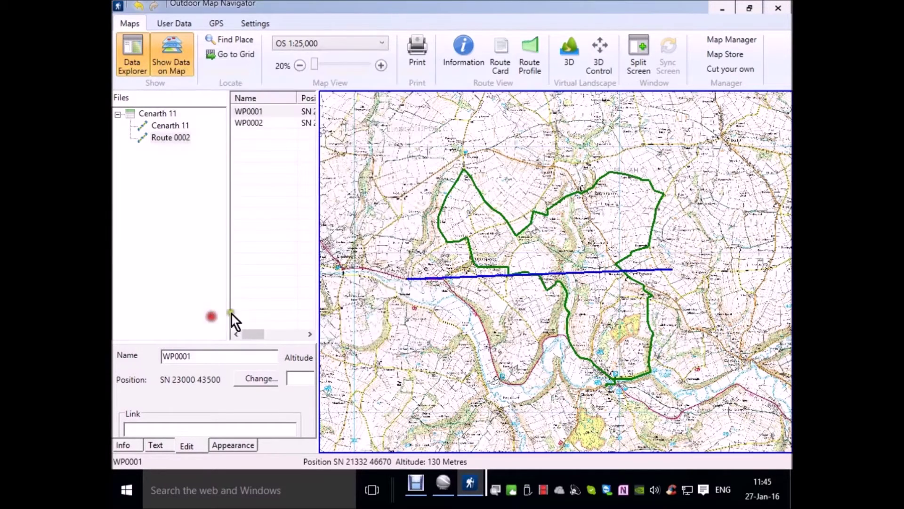
click(281, 125)
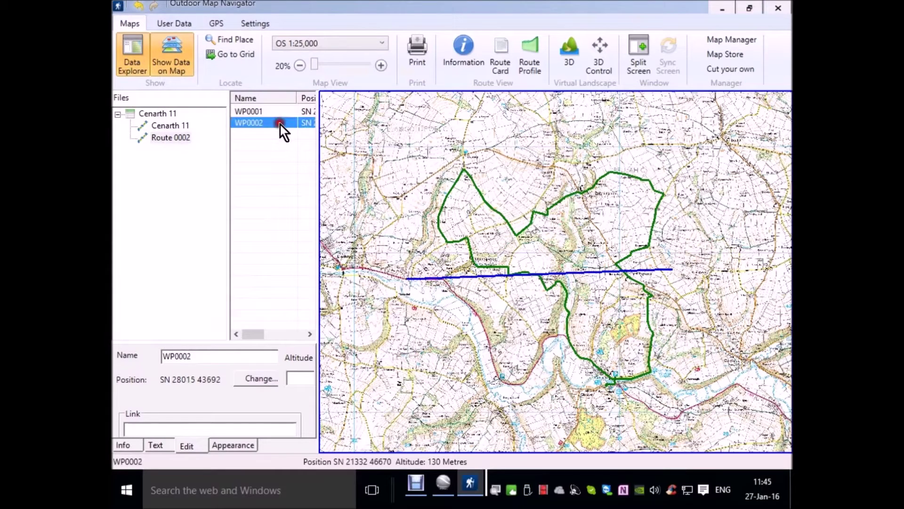
click(262, 377)
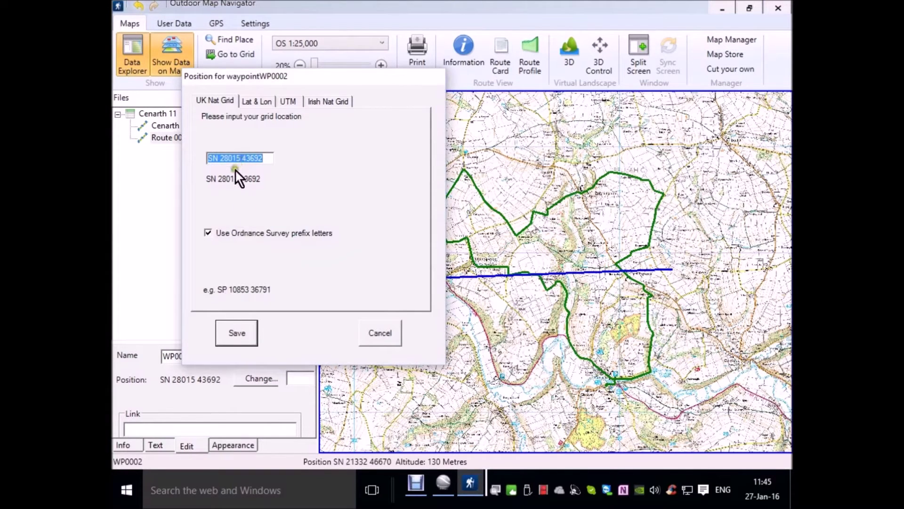
click(242, 159)
drag(242, 159, 230, 162)
text(00)
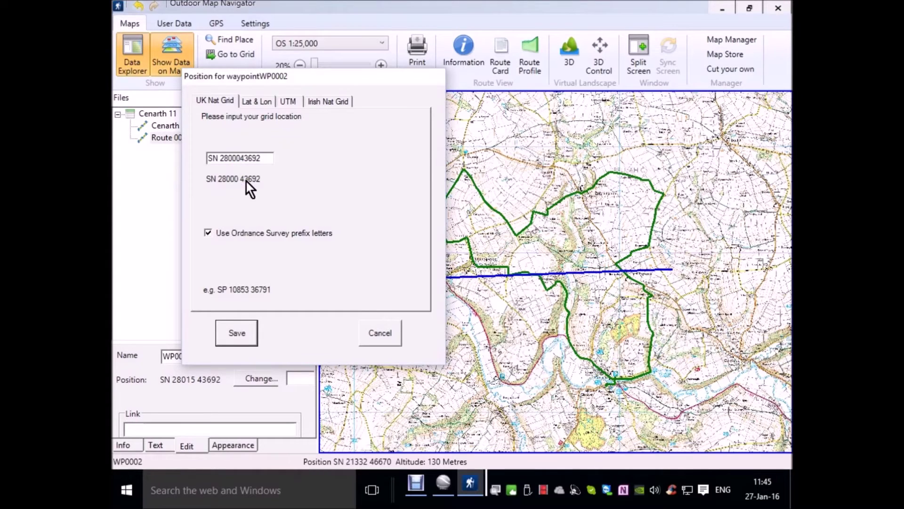
drag(264, 159, 250, 162)
text(500)
click(236, 334)
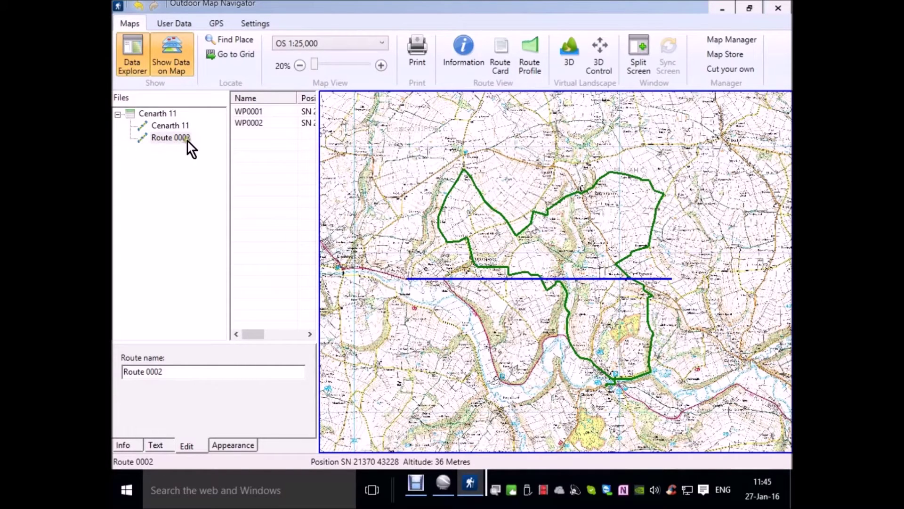
Step: Rename waypoint WP0001 to ML and waypoint WP0002 to MR
click(254, 111)
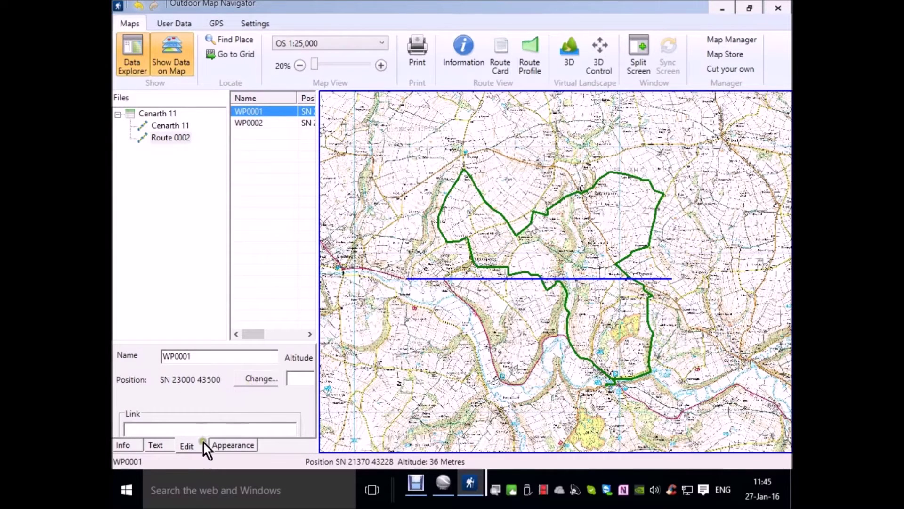
double_click(214, 357)
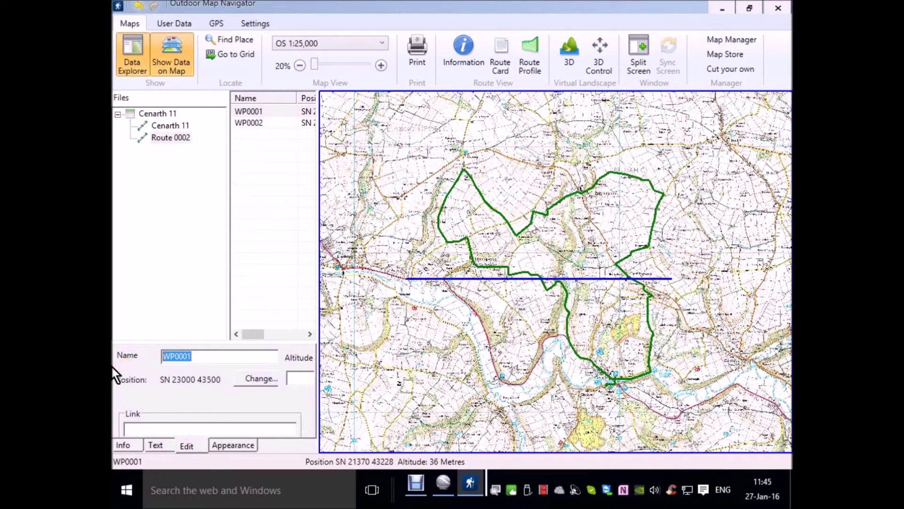
text(M)
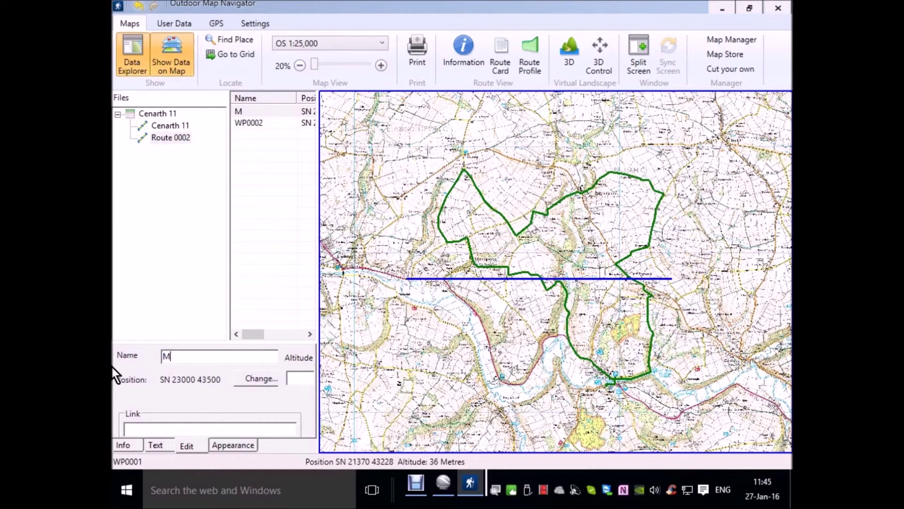
text(L)
click(273, 125)
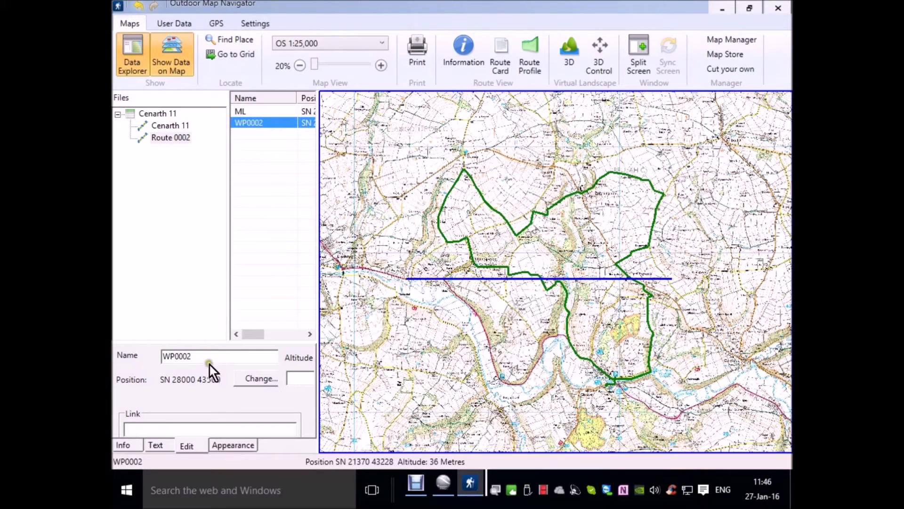
drag(194, 358, 141, 356)
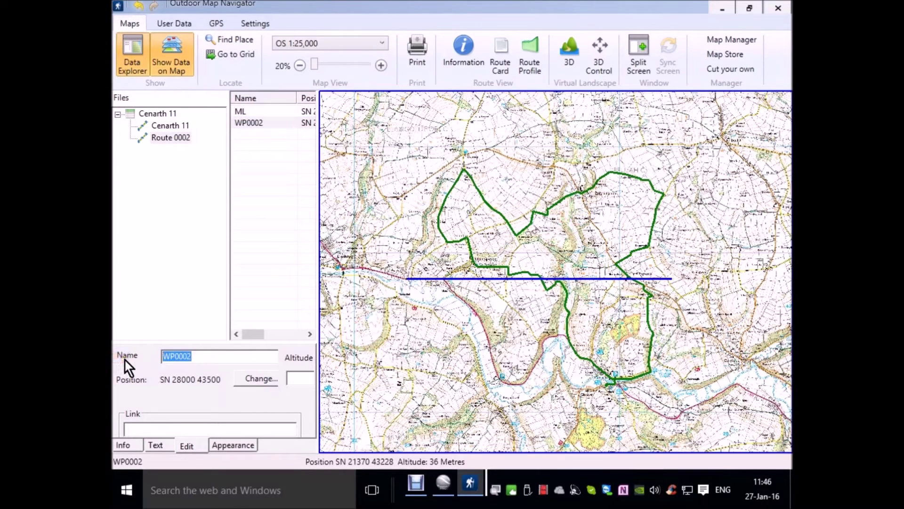
text(MR)
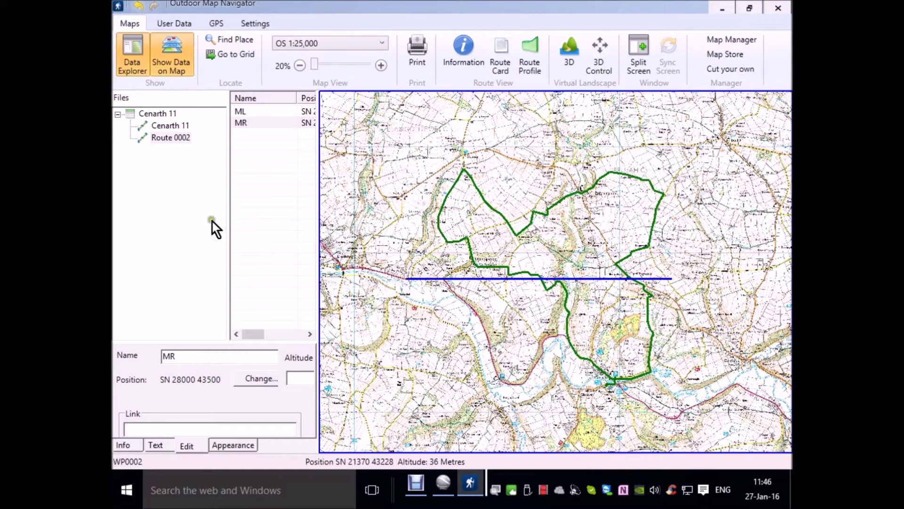
Step: Turn off Show Data on Map and print Cenarth 11 landscape to Microsoft XPS Document Writer
click(185, 227)
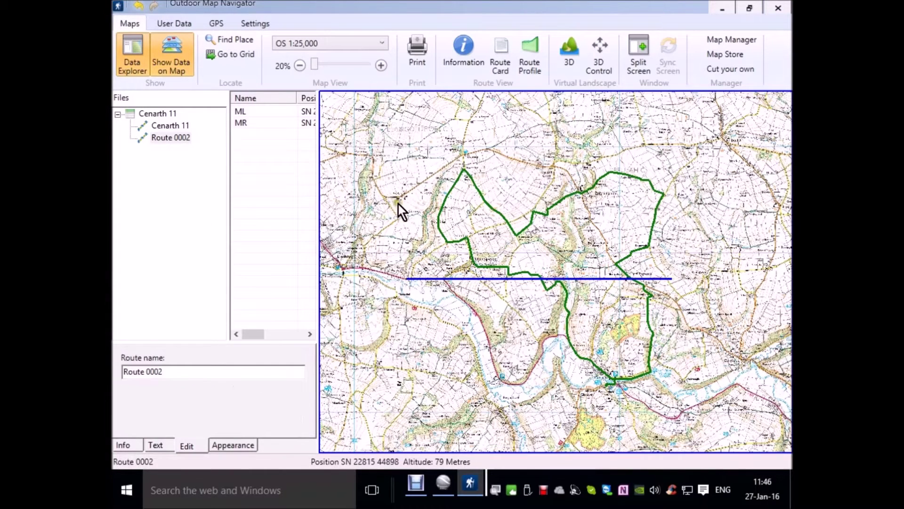
click(367, 157)
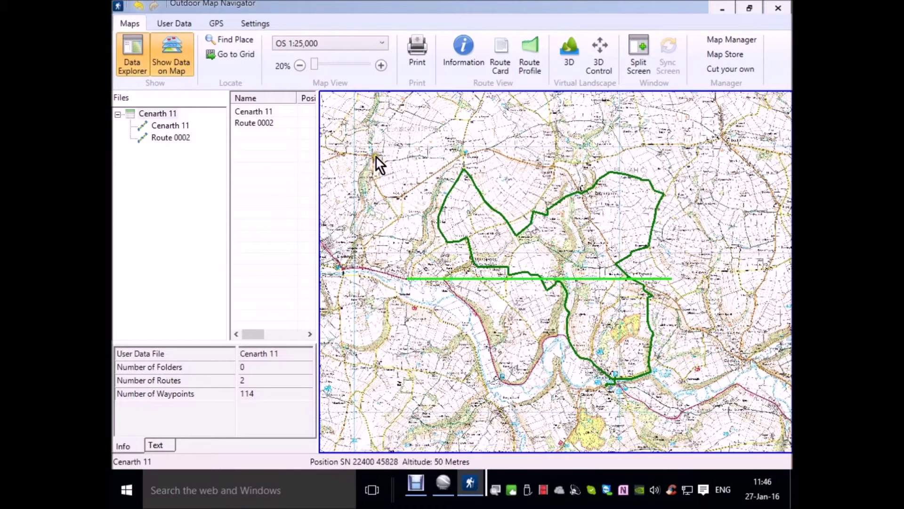
click(419, 51)
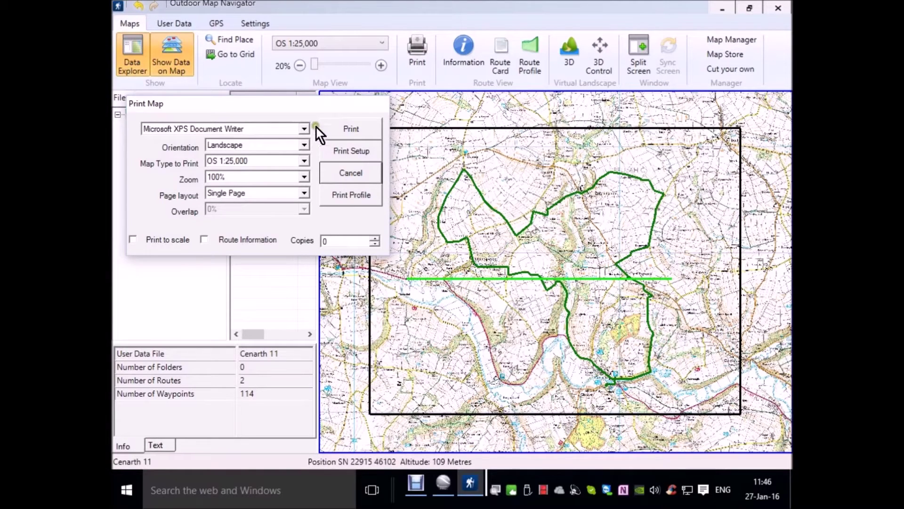
drag(322, 100, 351, 282)
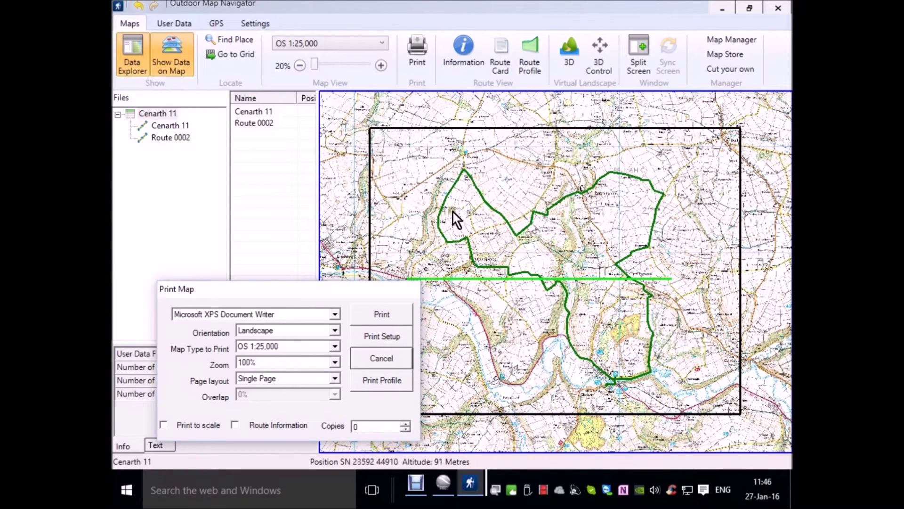
click(172, 58)
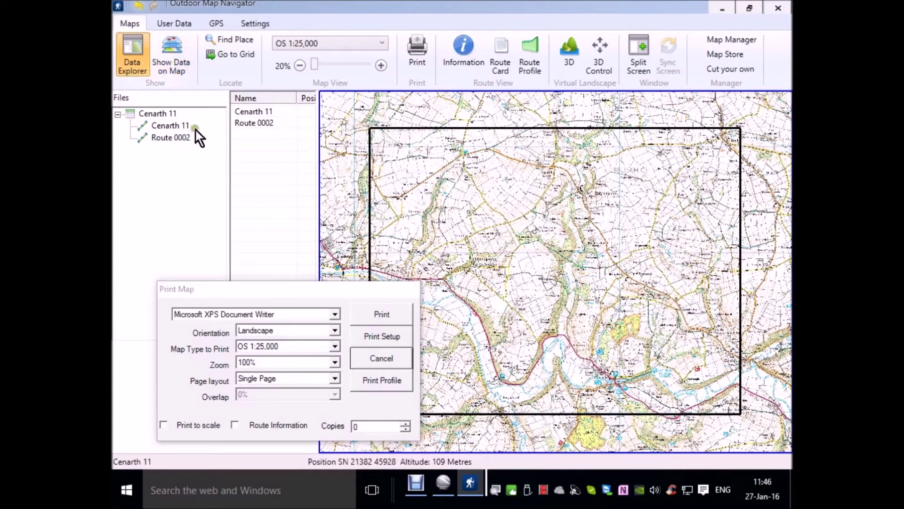
drag(329, 294, 340, 168)
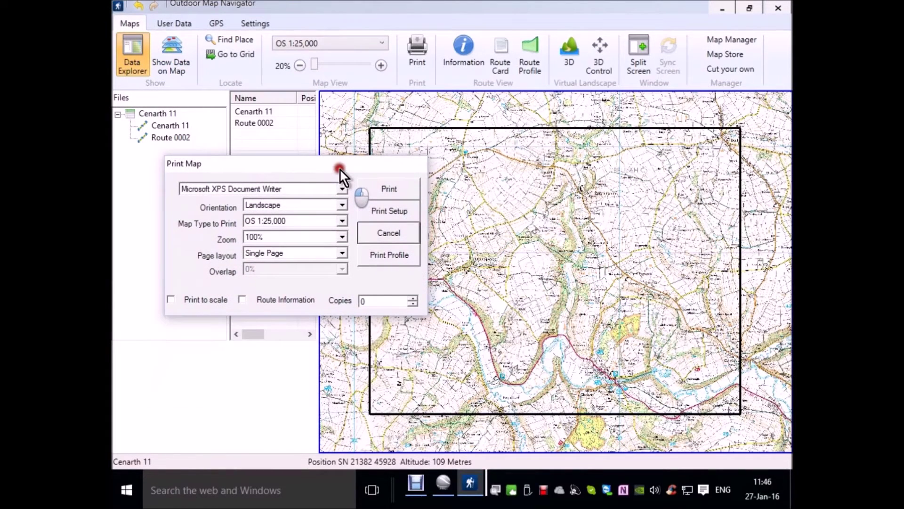
click(393, 190)
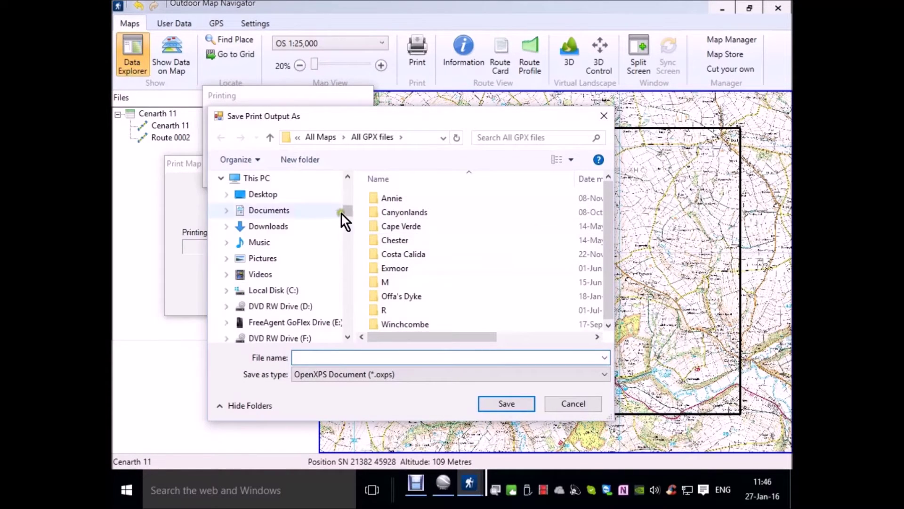
Step: Save the print output as Cenarth 11.xps in the Libraries > All Maps > XPS folder
drag(348, 213, 349, 203)
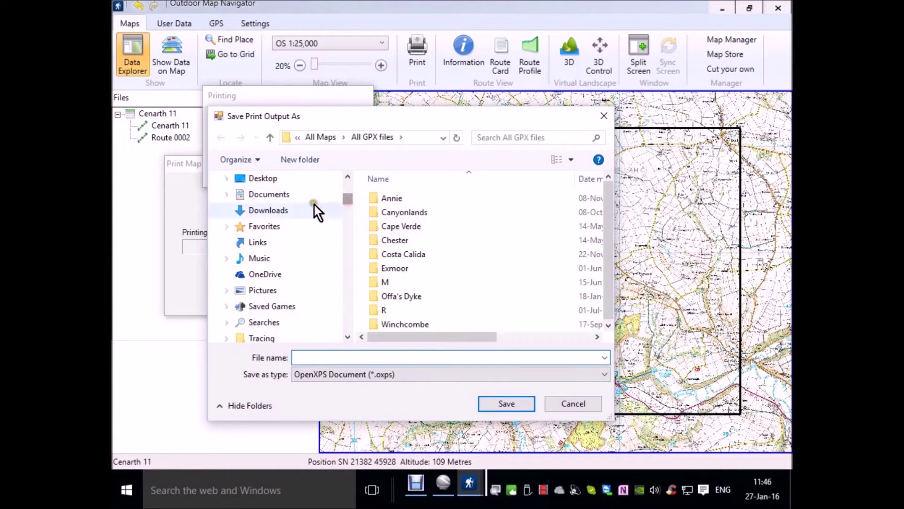
scroll(312, 208, down, 7)
click(294, 238)
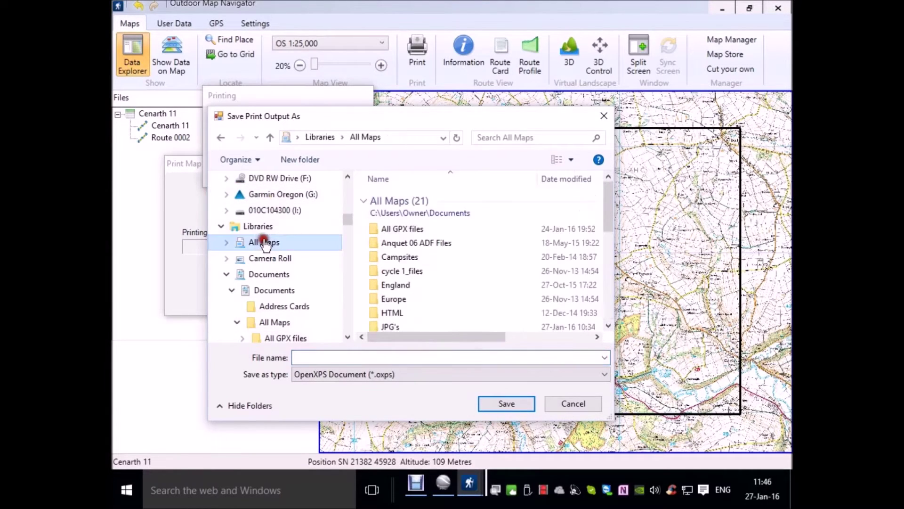
drag(607, 221, 605, 296)
double_click(395, 297)
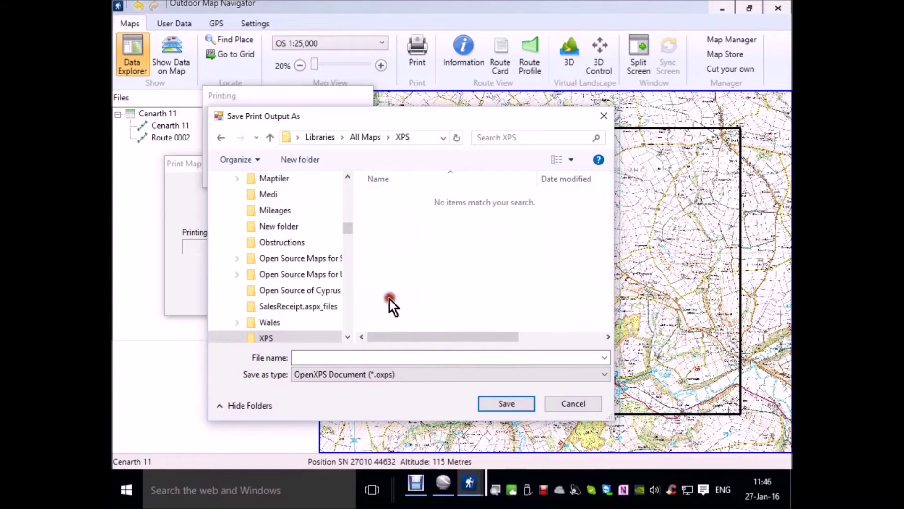
click(508, 403)
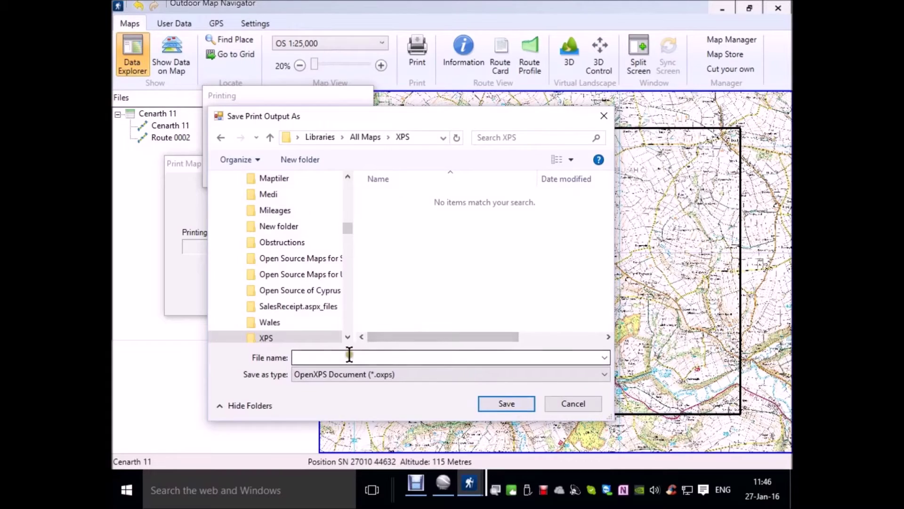
click(441, 355)
text(Cena)
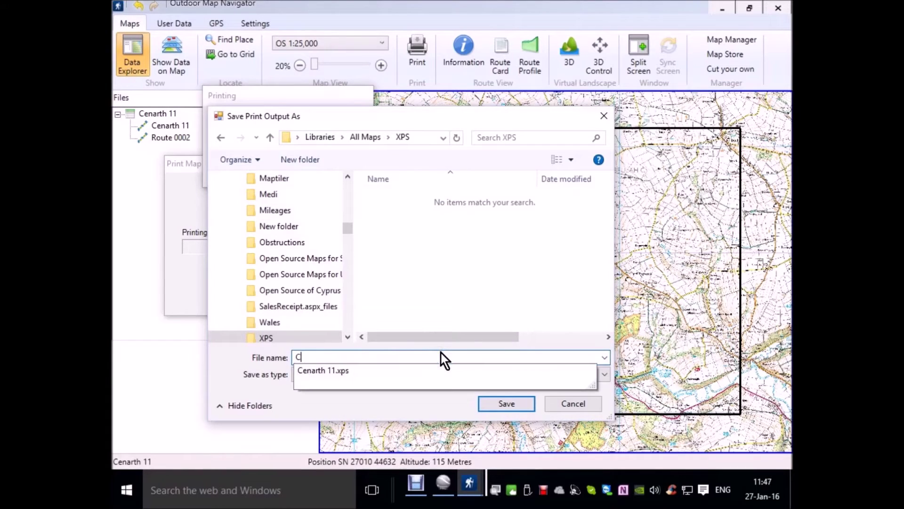
text(rth 11)
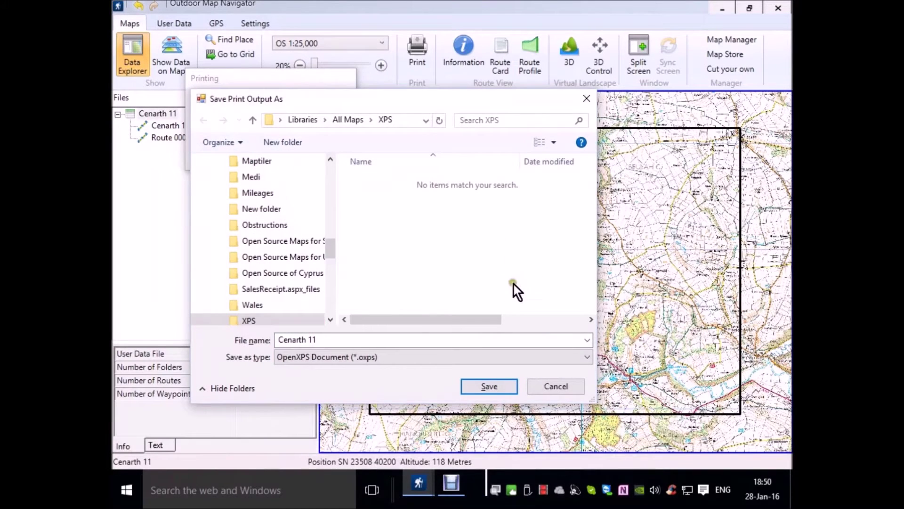
click(586, 358)
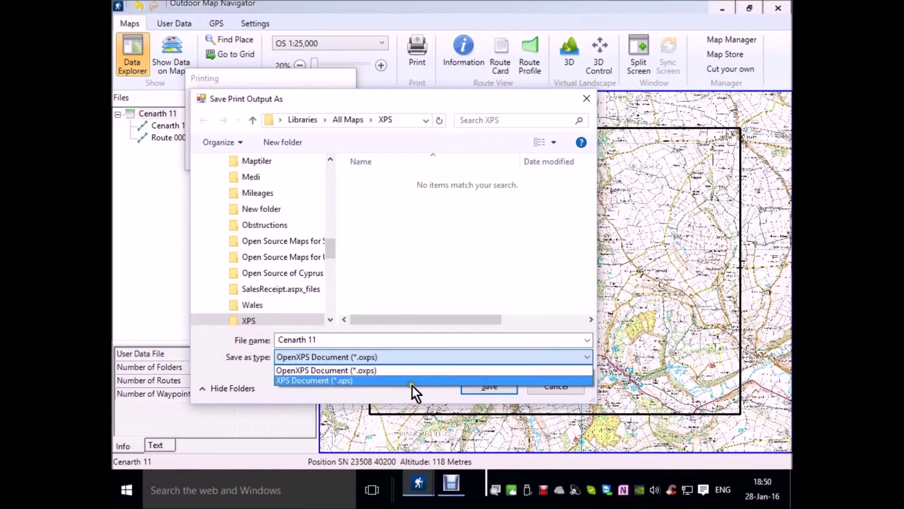
click(318, 380)
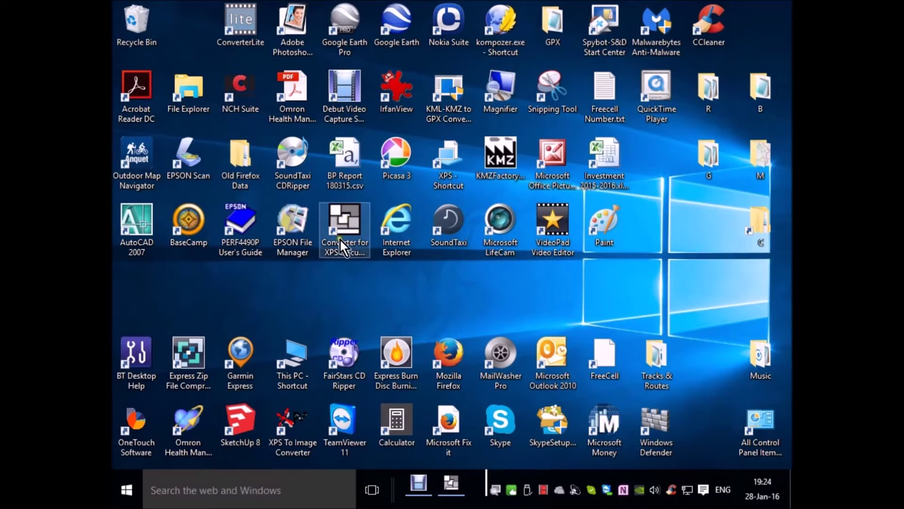
Step: Launch the XPS converter full screen and open Cenarth 11.xps from the All Maps XPS folder
double_click(341, 224)
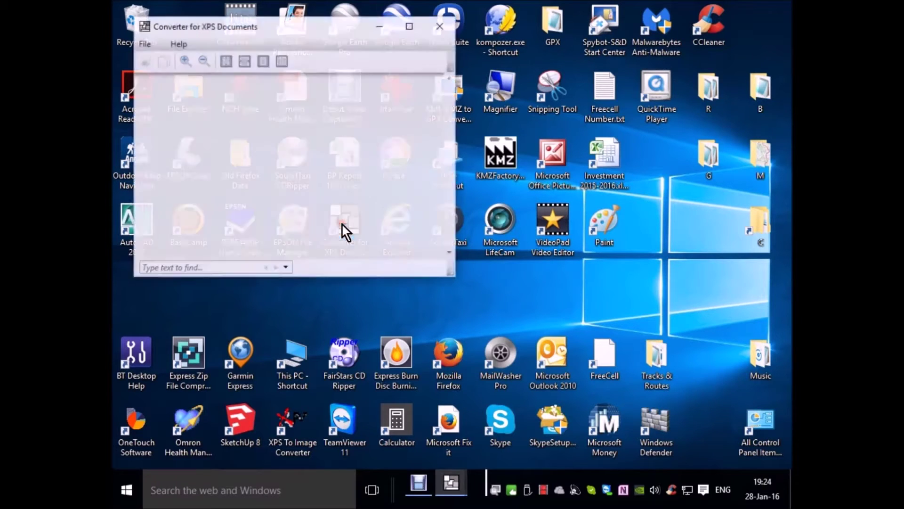
click(408, 25)
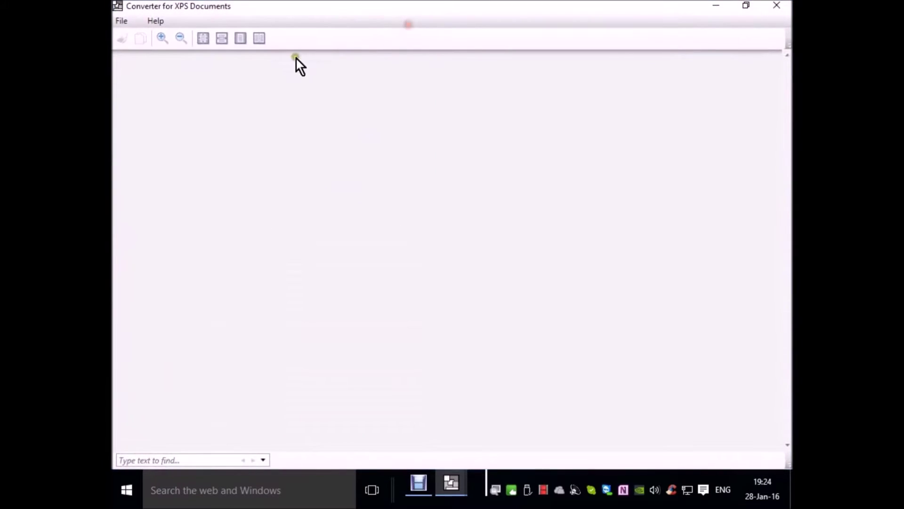
click(120, 21)
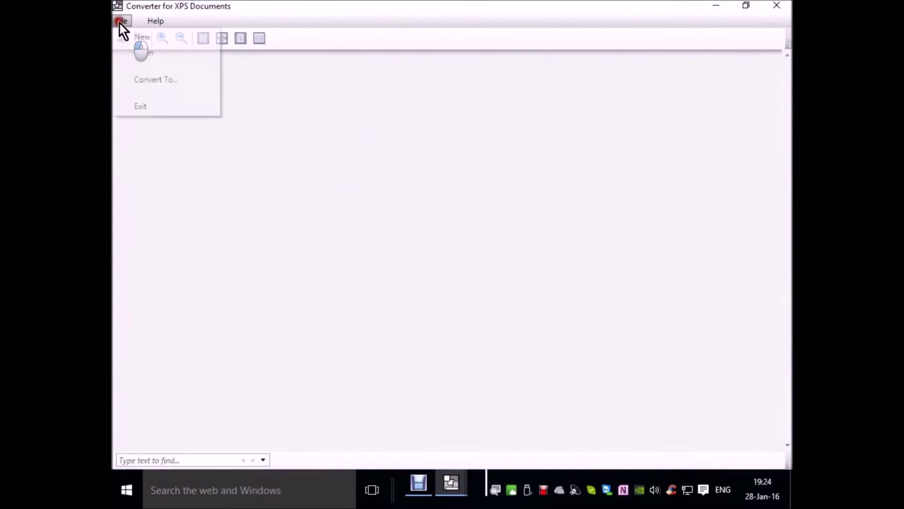
click(141, 53)
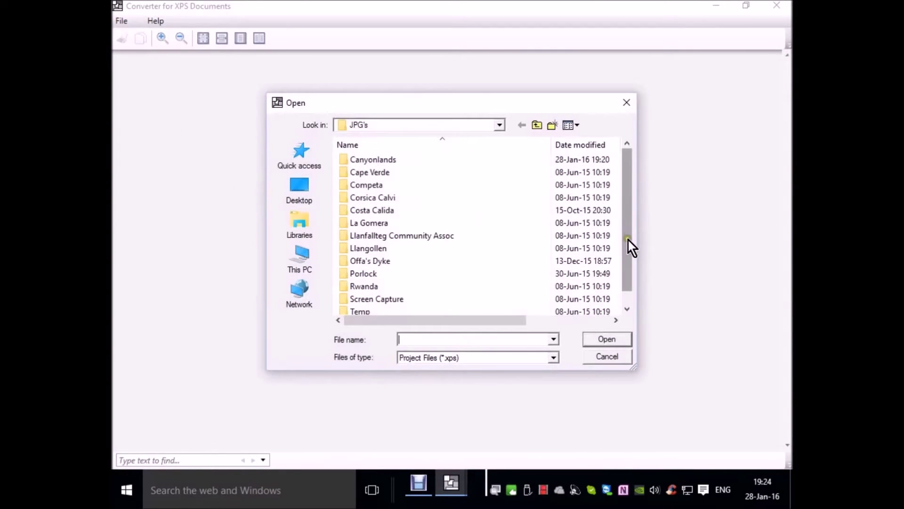
click(537, 124)
drag(630, 206, 624, 280)
double_click(356, 298)
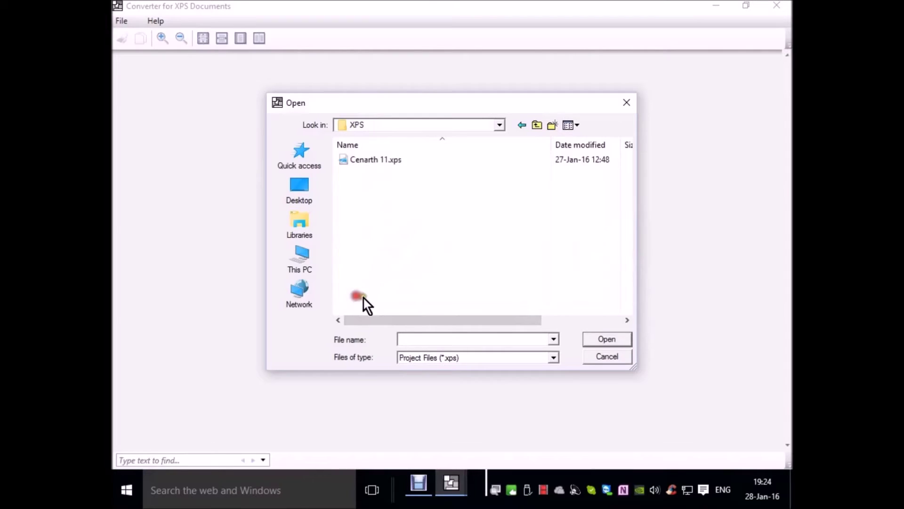
click(380, 159)
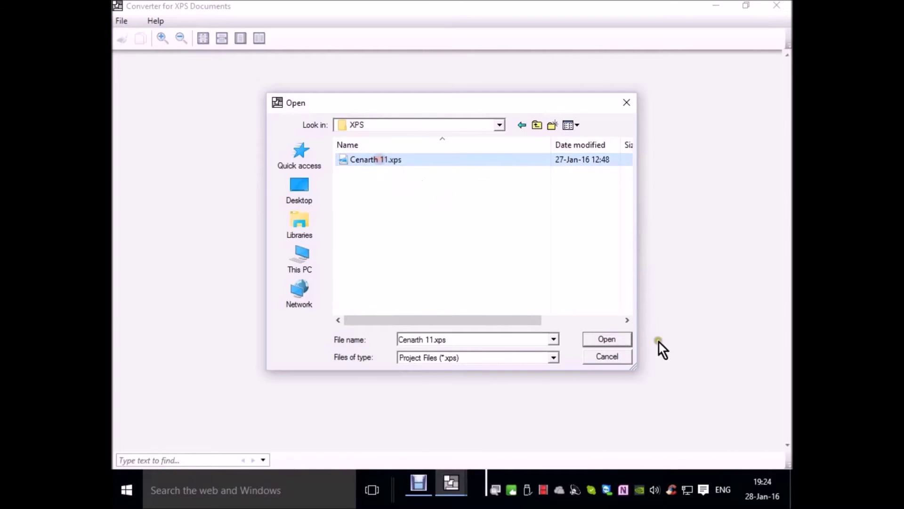
click(608, 339)
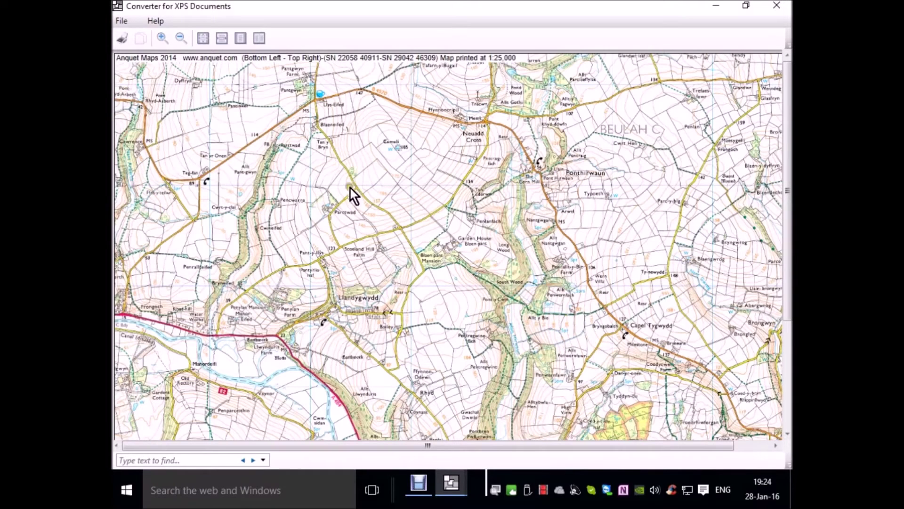
Step: Convert Cenarth 11 to a 250 DPI JPEG image saved in the All Maps JPG's folder
click(121, 21)
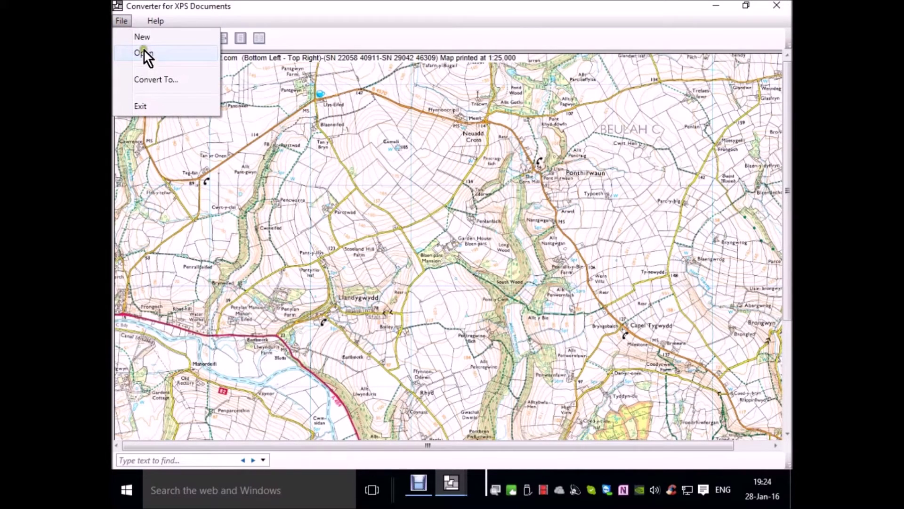
click(152, 79)
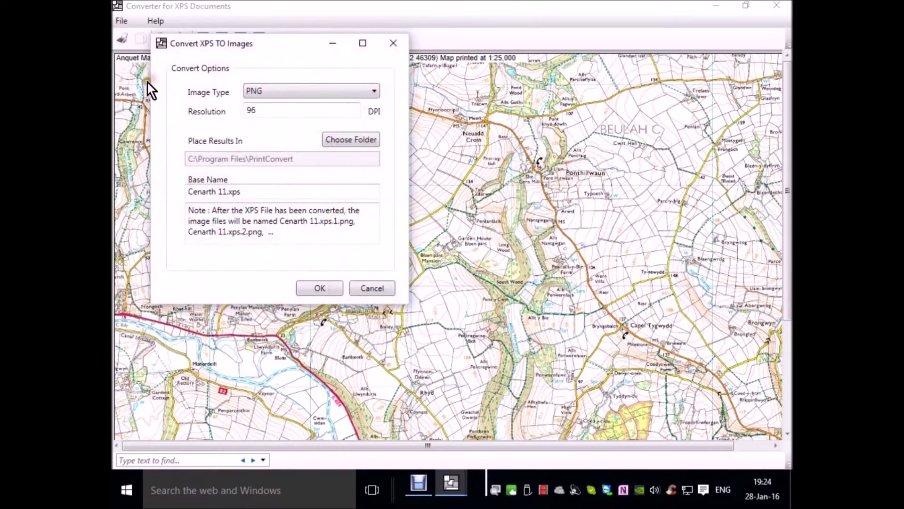
click(378, 91)
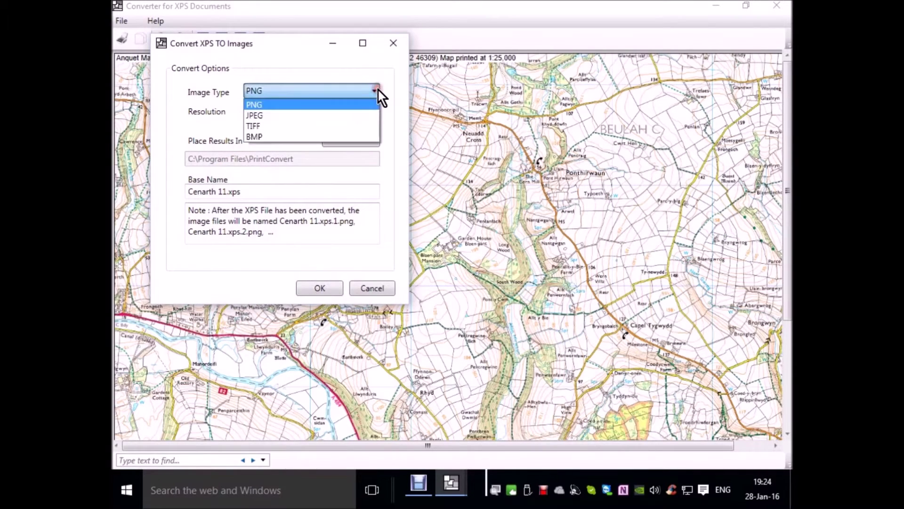
click(272, 117)
drag(258, 111, 227, 112)
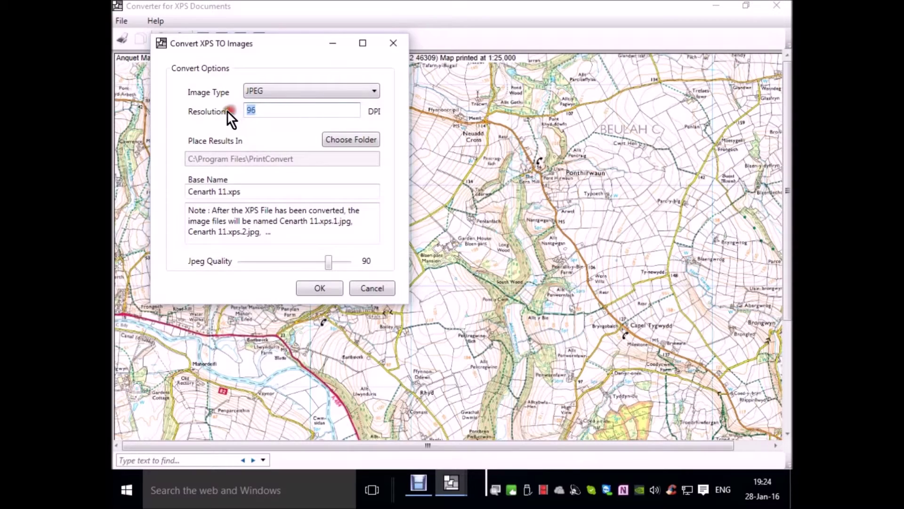
text(250)
click(354, 142)
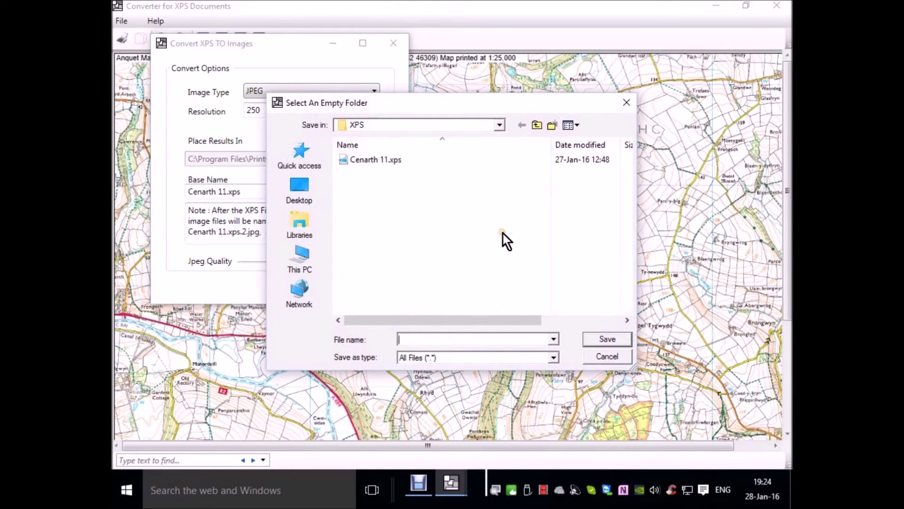
click(537, 125)
double_click(358, 249)
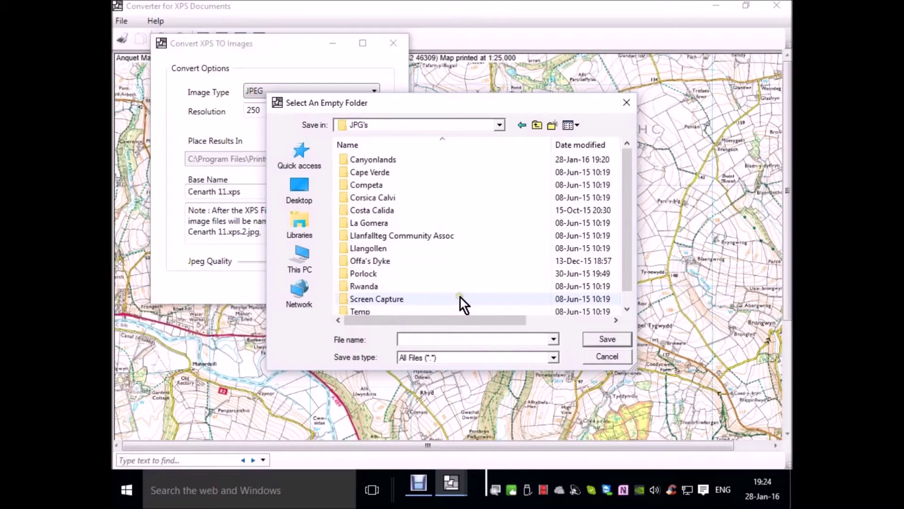
text(Cen)
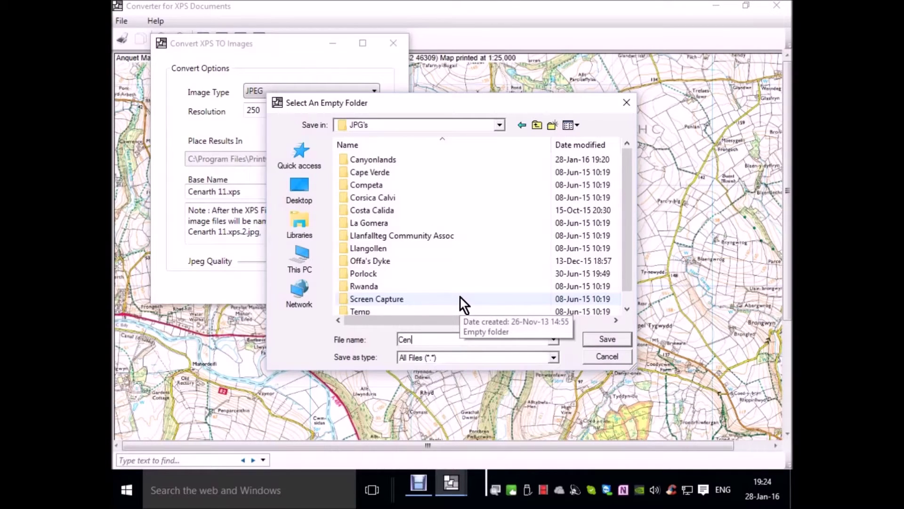
text(arth 11)
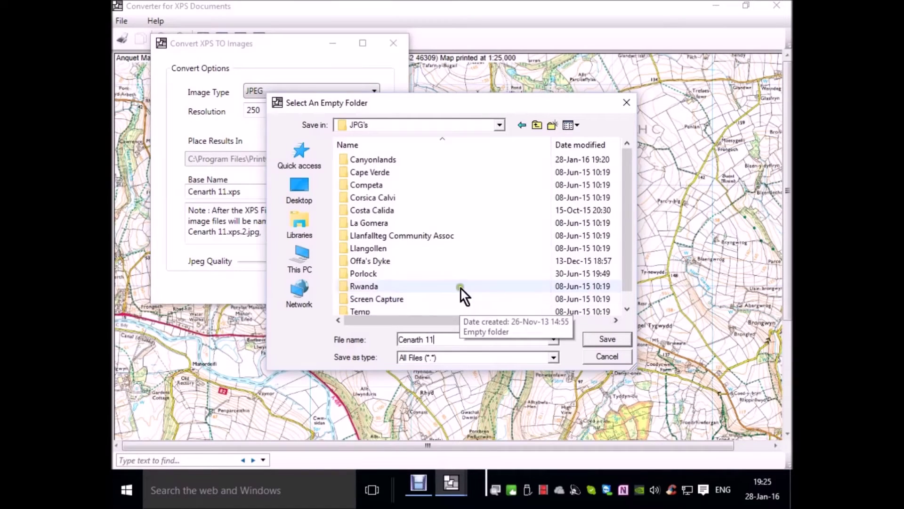
click(612, 341)
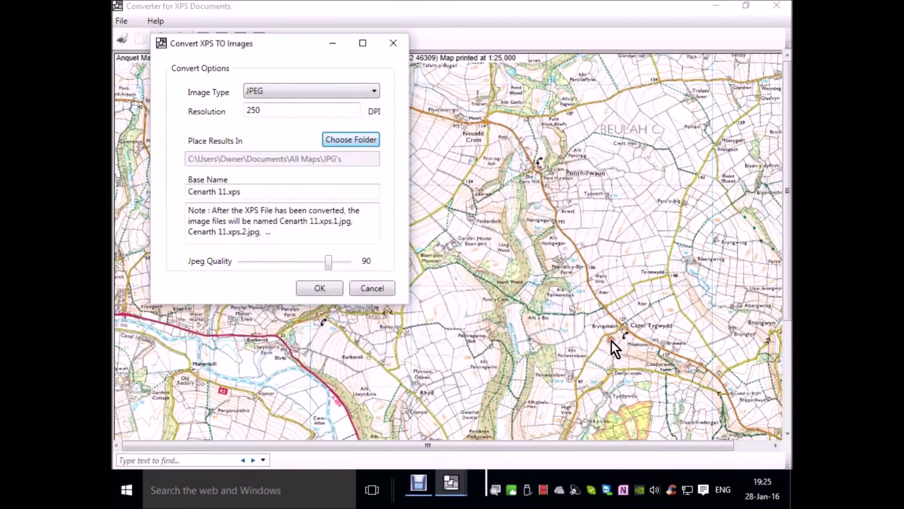
click(321, 287)
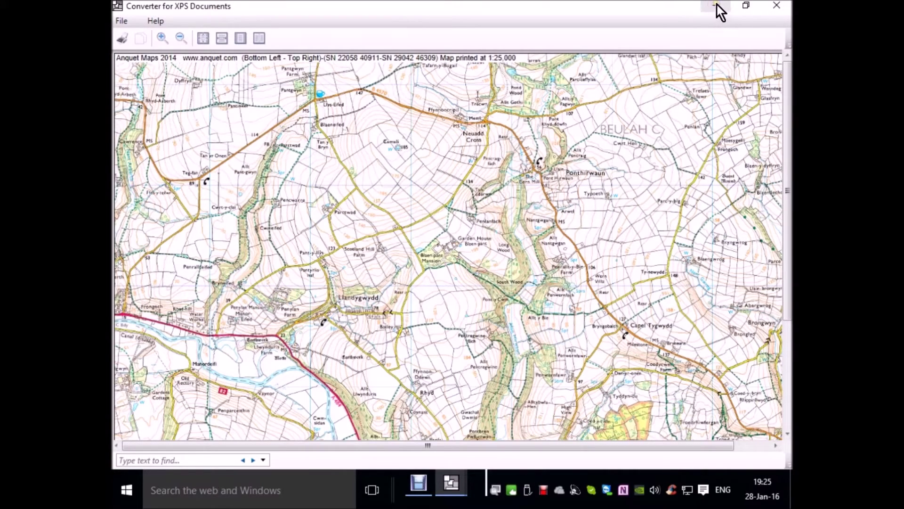
Step: Close the XPS converter and bring up the JPG's folder window
click(774, 7)
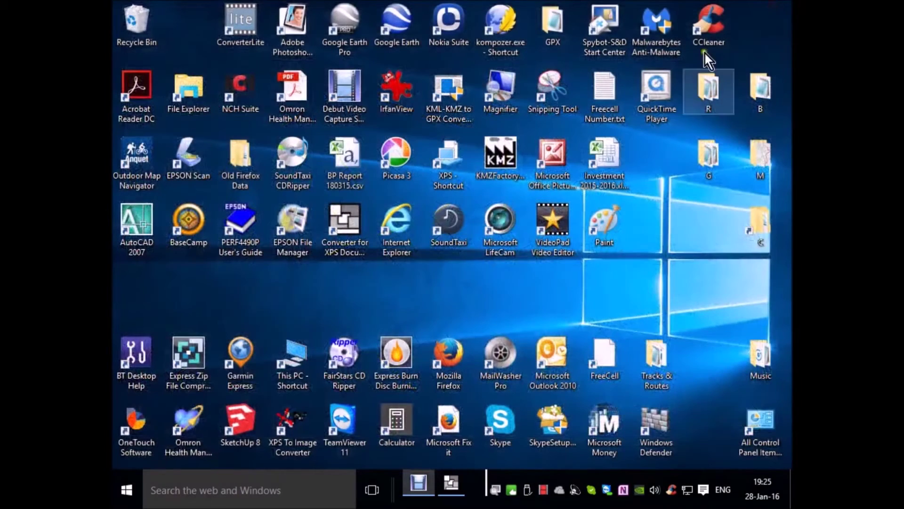
click(372, 489)
click(541, 154)
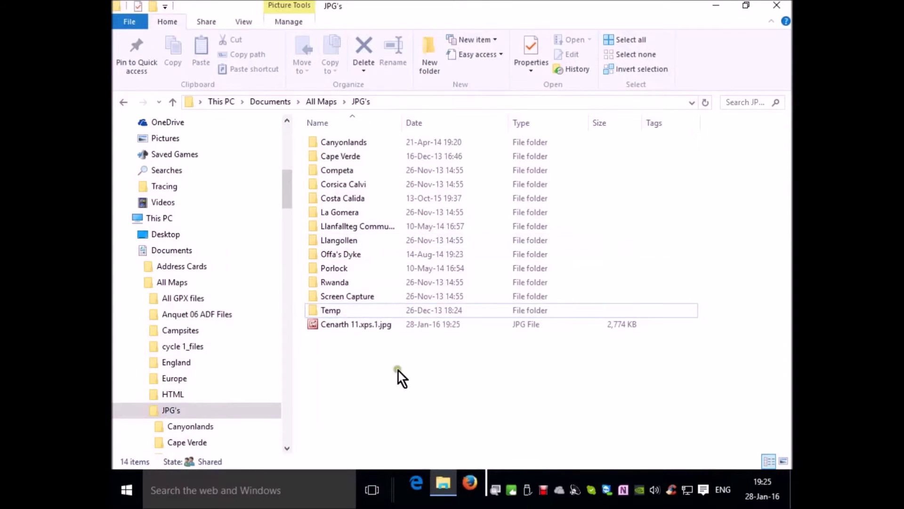
Step: Rename the converted image to Cenarth 11.jpg by deleting the extra 'xps.1'
mouse_move(354, 326)
right_click(377, 325)
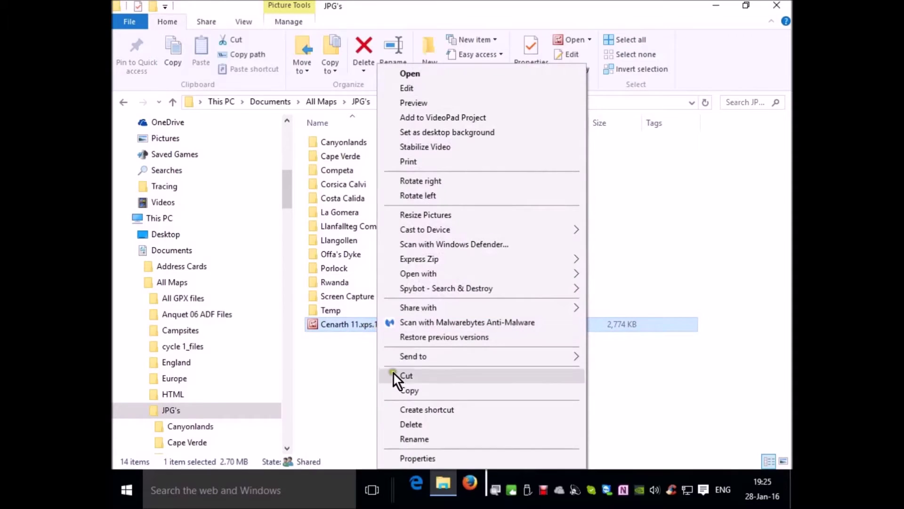
click(413, 439)
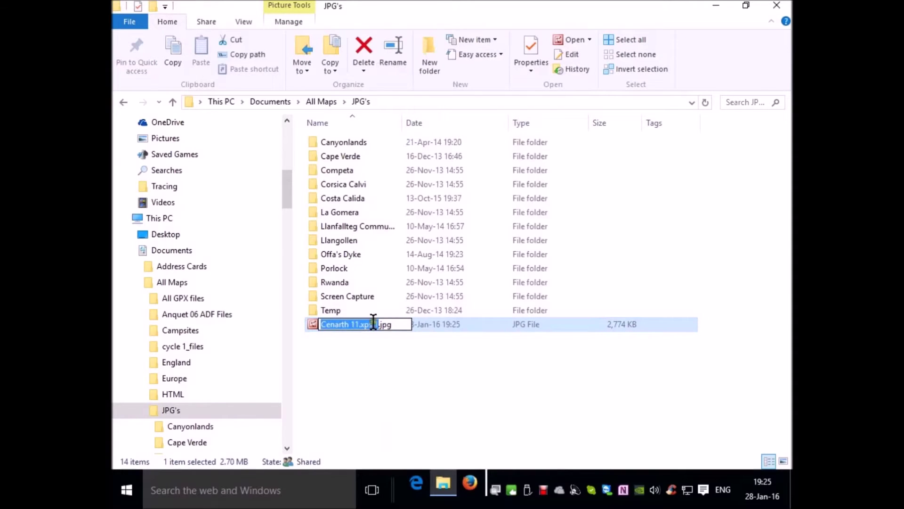
drag(376, 324, 359, 326)
key(BackSpace)
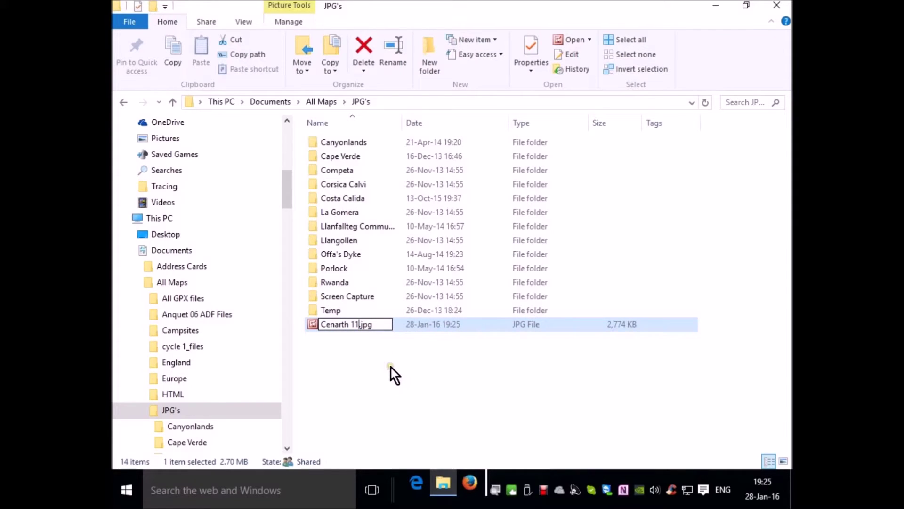
key(Return)
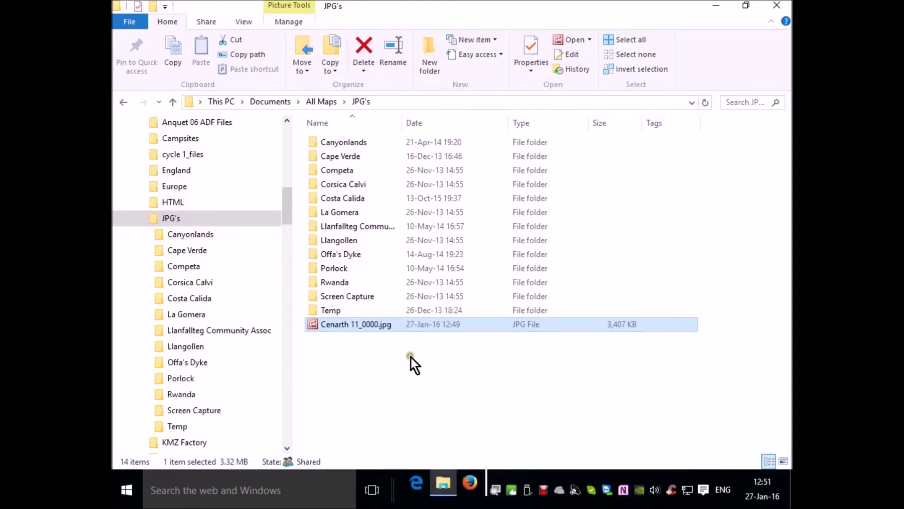
Step: Open Cenarth 11.jpg in Picture Manager and apply Auto Correct to its colours
double_click(362, 324)
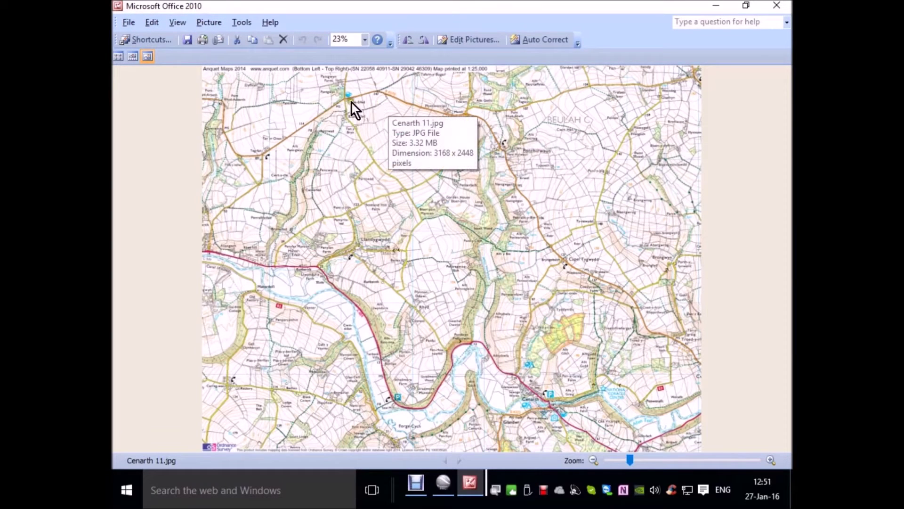
click(214, 22)
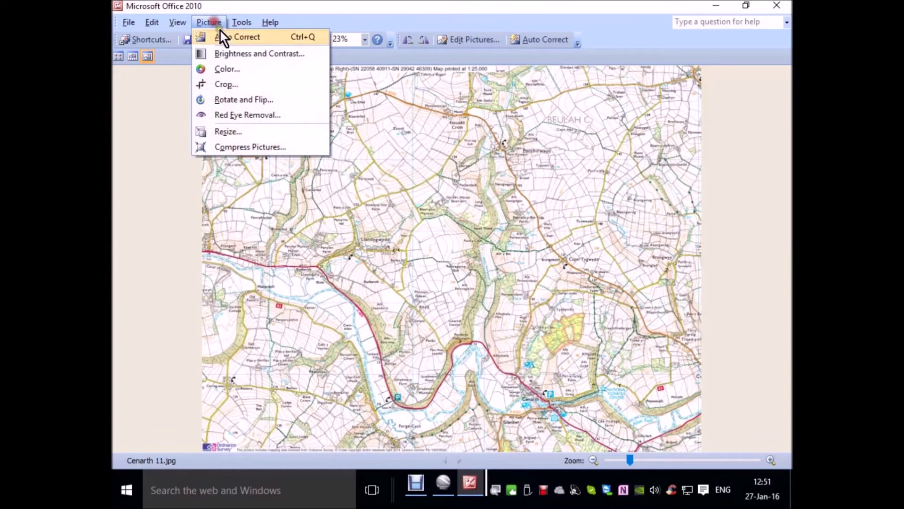
click(228, 36)
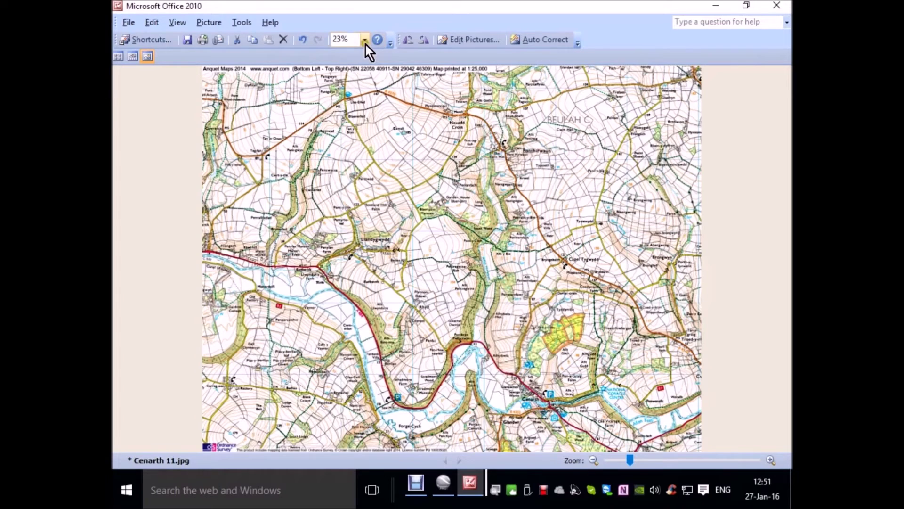
Step: Crop the map with margins left 414, right 473, top 125, bottom 180, giving 2281 x 2143
click(208, 22)
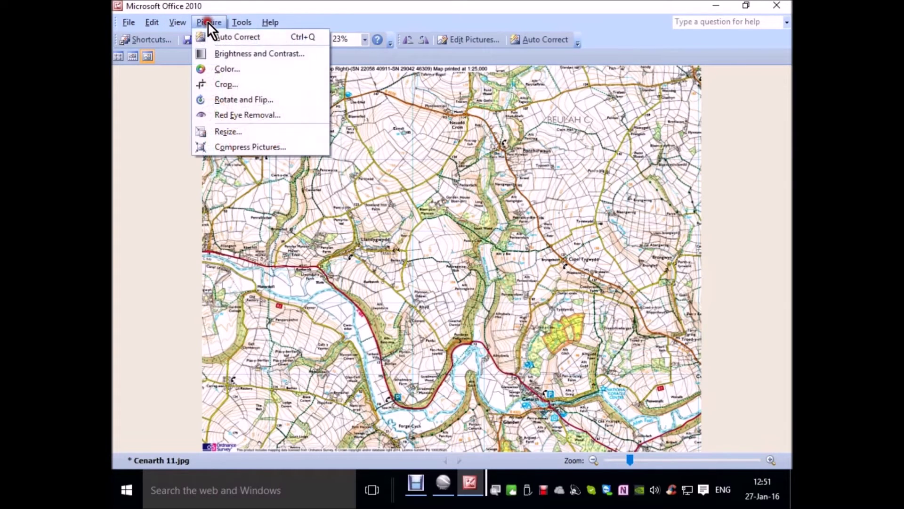
click(222, 85)
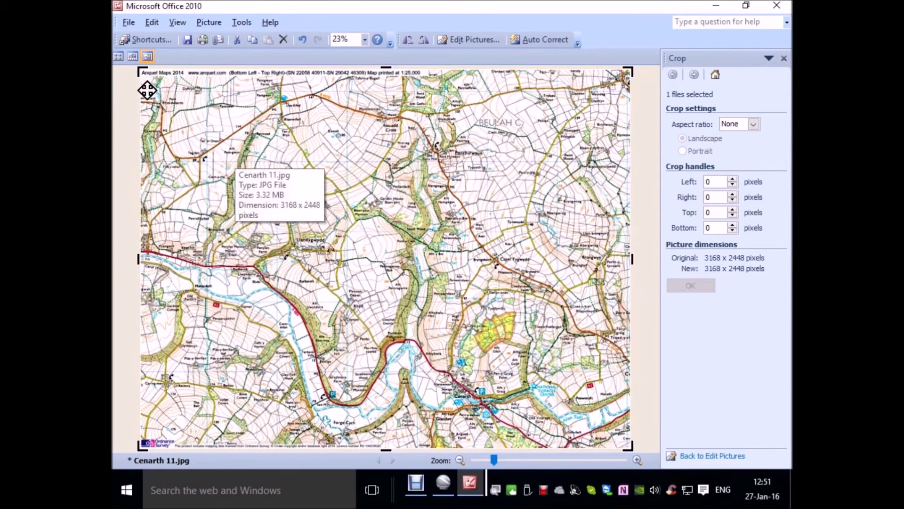
drag(139, 71, 203, 89)
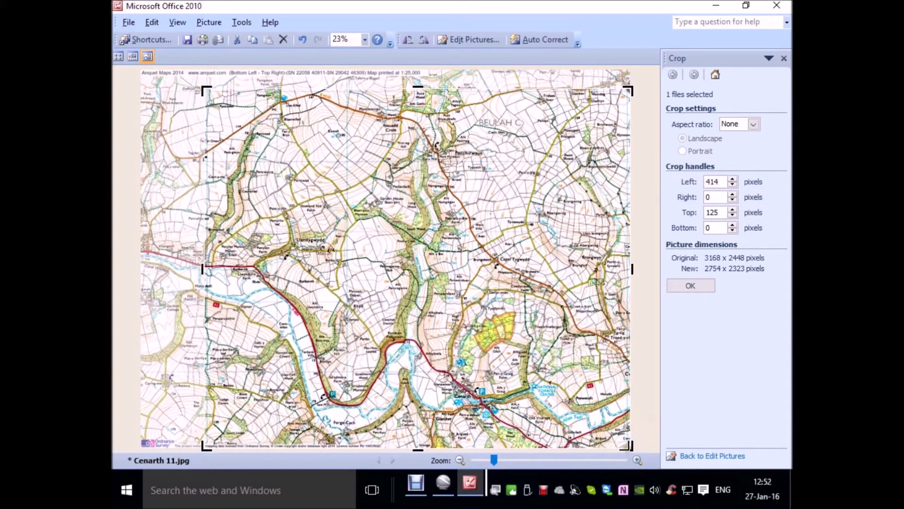
drag(631, 446, 559, 417)
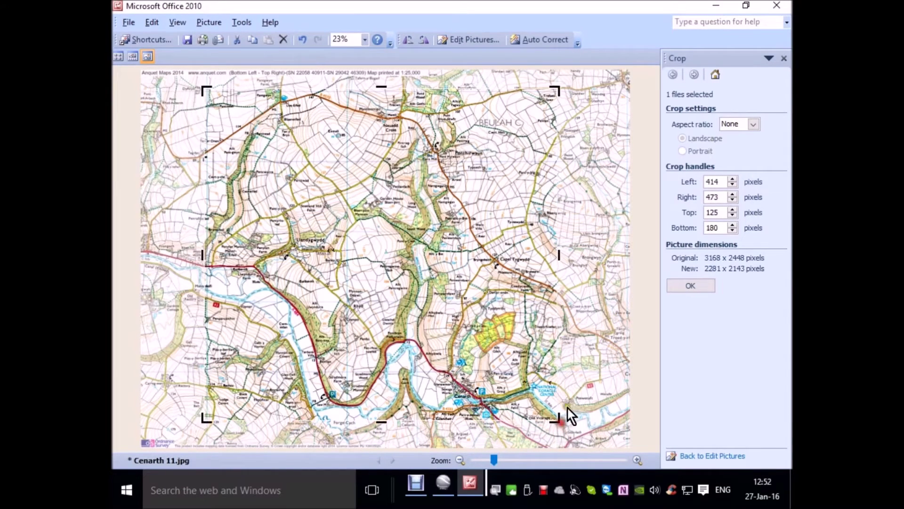
click(366, 39)
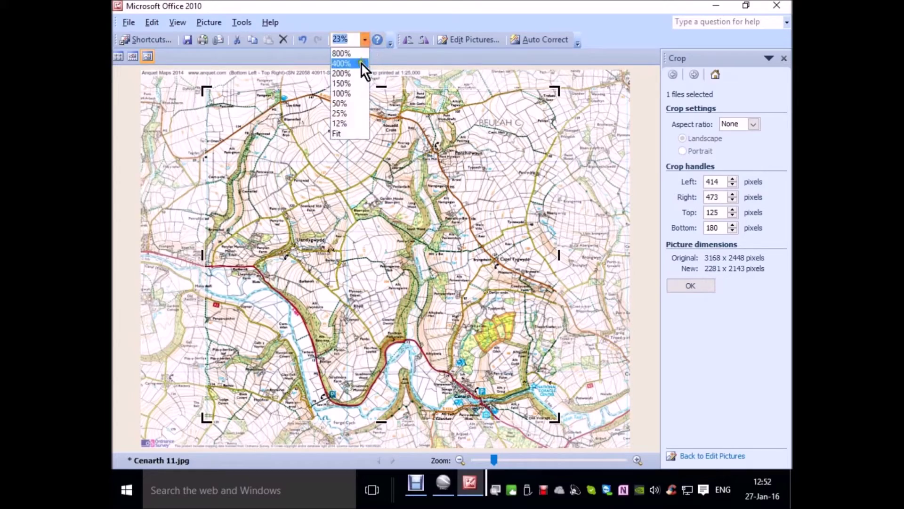
Step: At 150% zoom, fit the crop corners to the map edges and apply it for 2269 x 2270 pixels
click(349, 87)
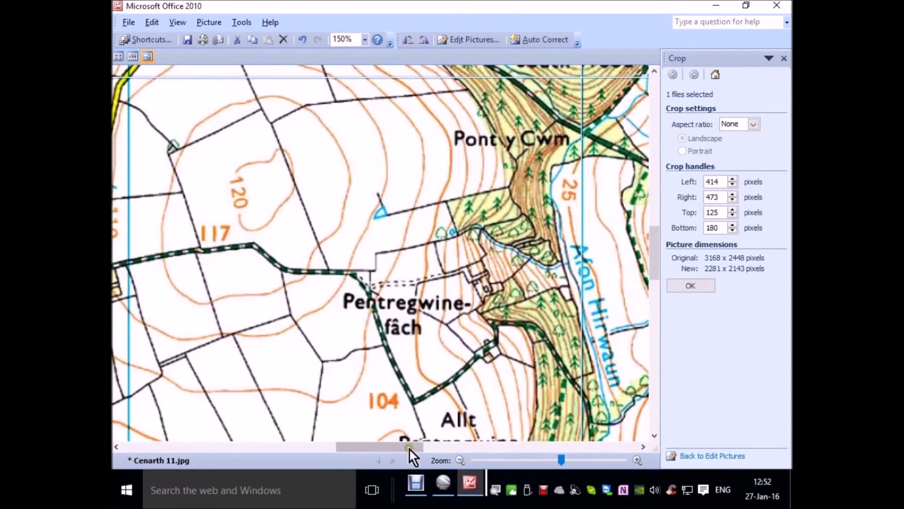
drag(383, 448, 131, 422)
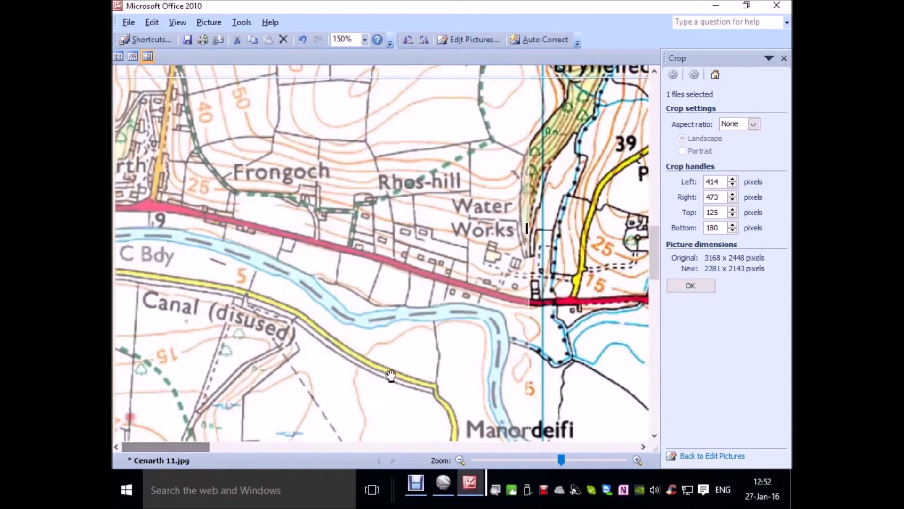
drag(651, 273, 658, 117)
drag(530, 194, 540, 207)
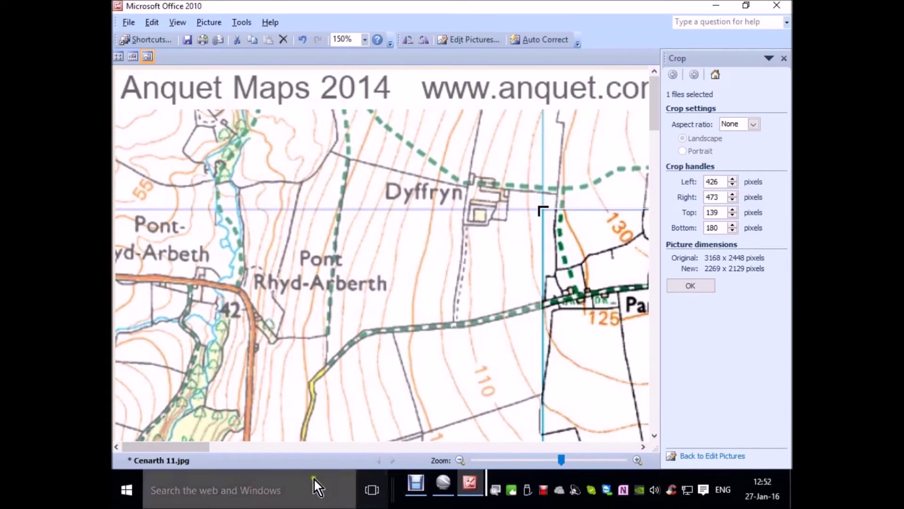
drag(190, 451, 669, 432)
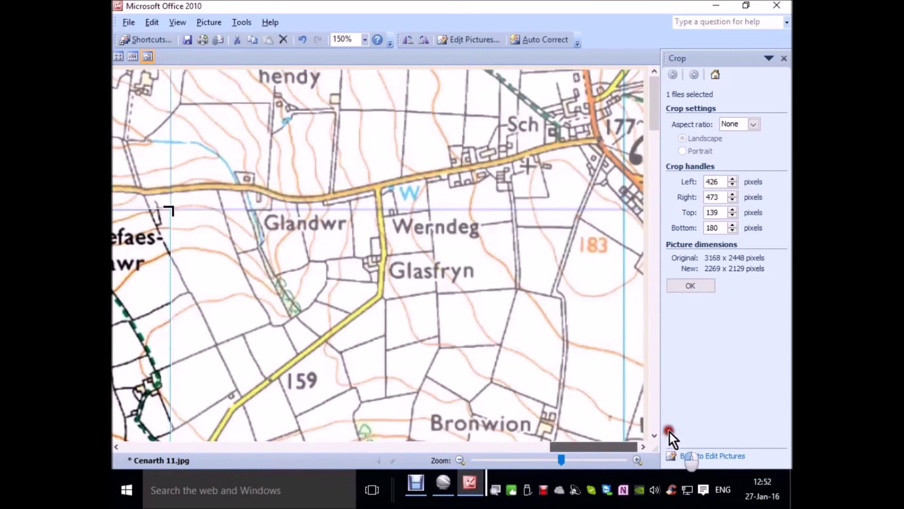
drag(654, 104, 648, 431)
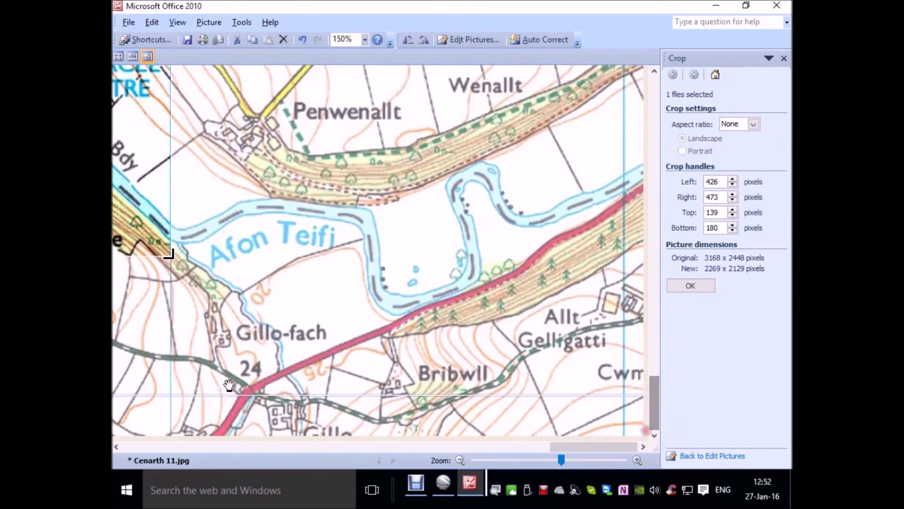
drag(568, 446, 514, 449)
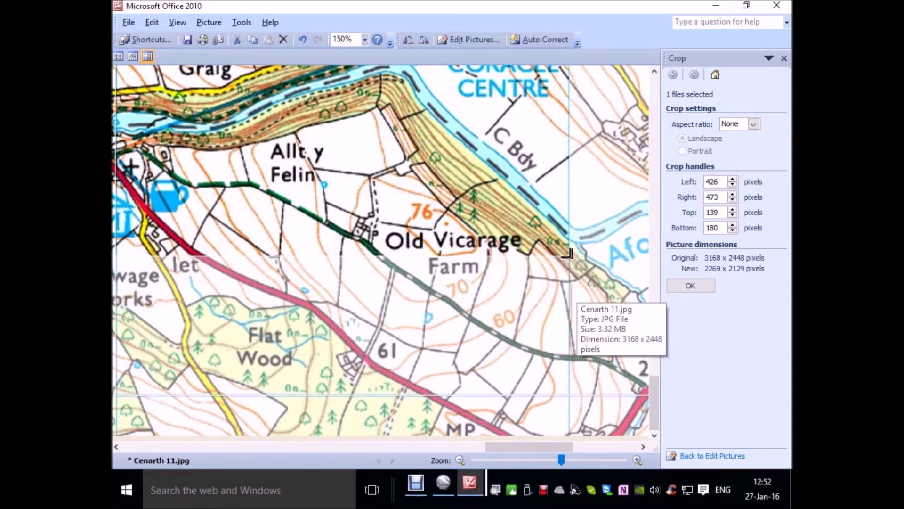
drag(564, 258, 561, 396)
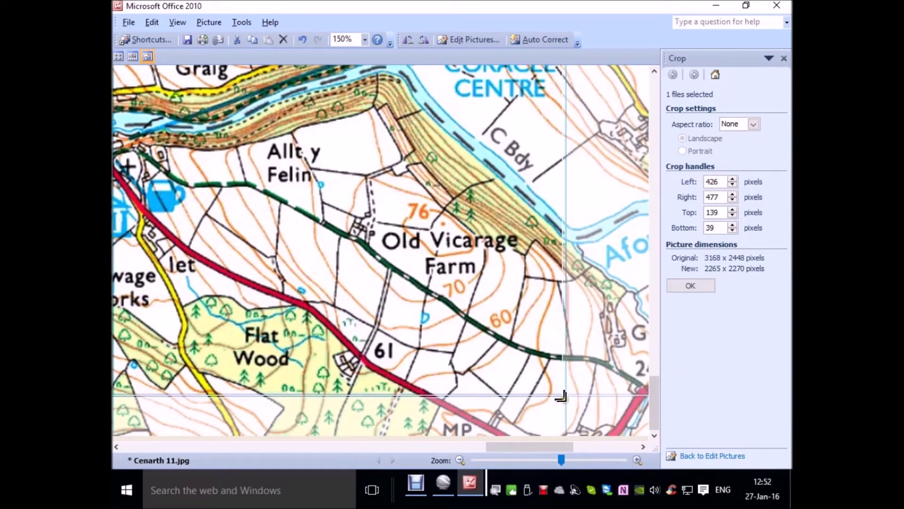
drag(561, 396, 569, 398)
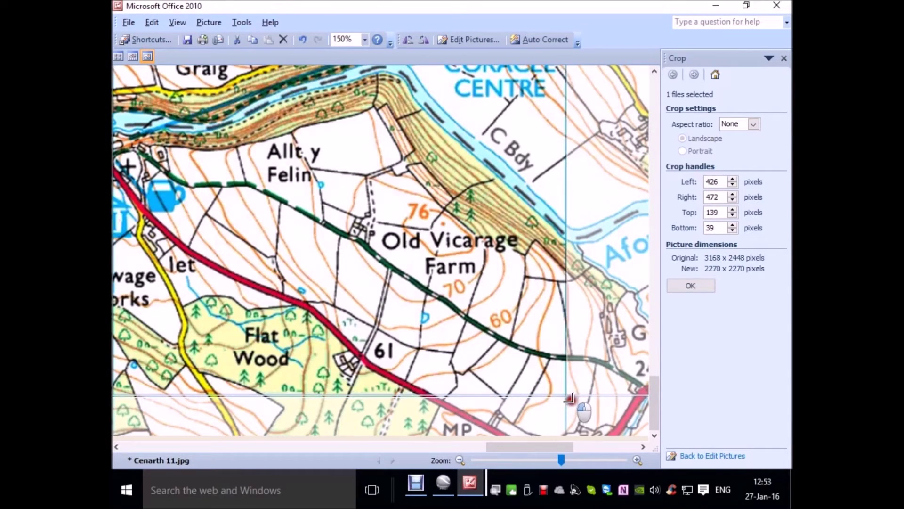
click(691, 285)
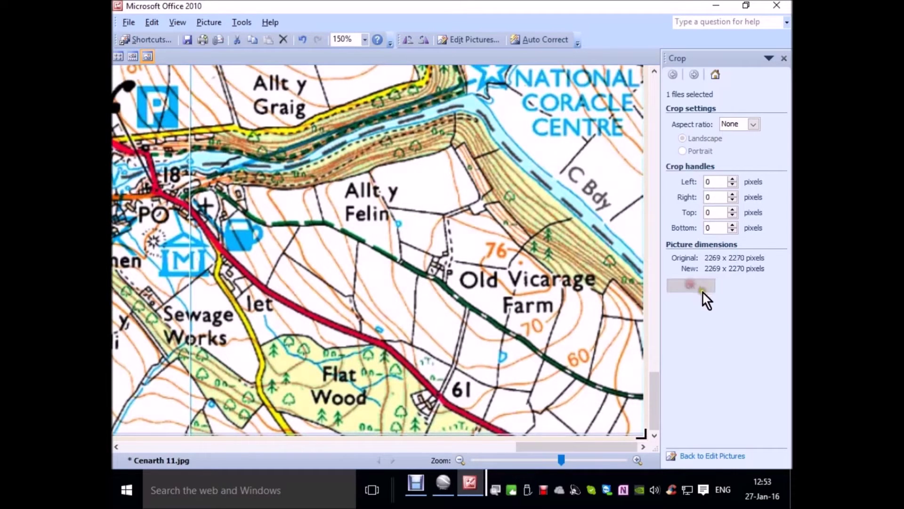
Step: Fit the map to the view, auto-correct it and save the cropped picture
click(364, 39)
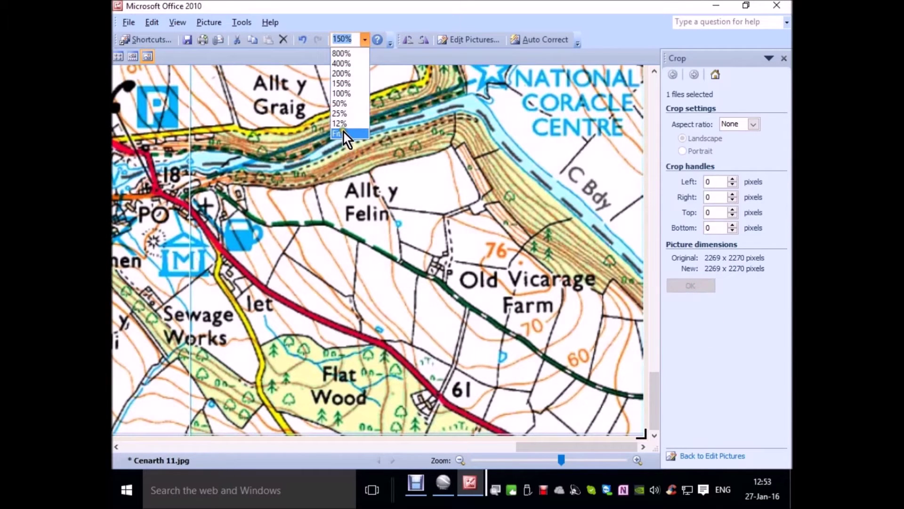
click(343, 133)
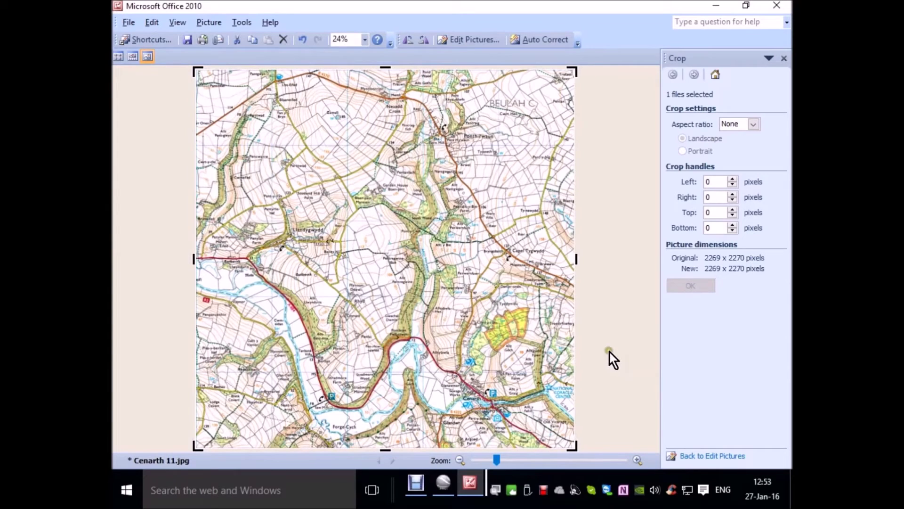
click(219, 23)
click(226, 37)
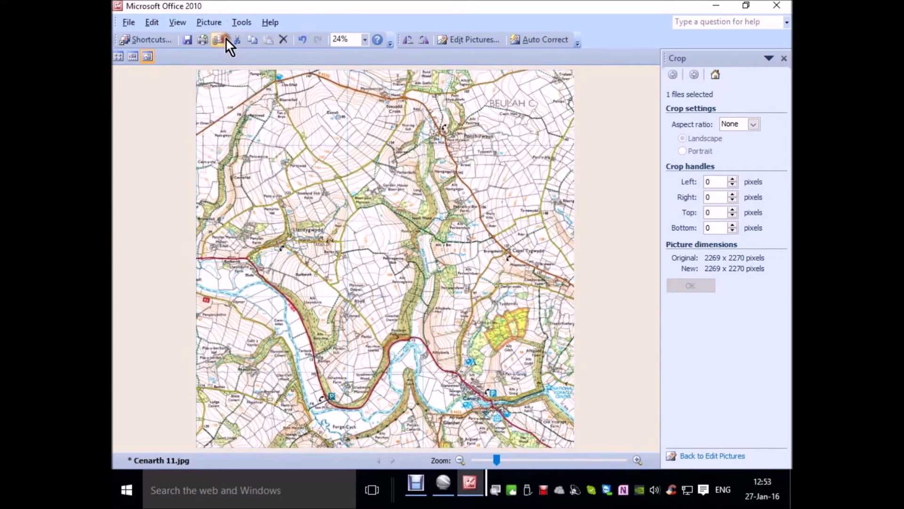
click(216, 24)
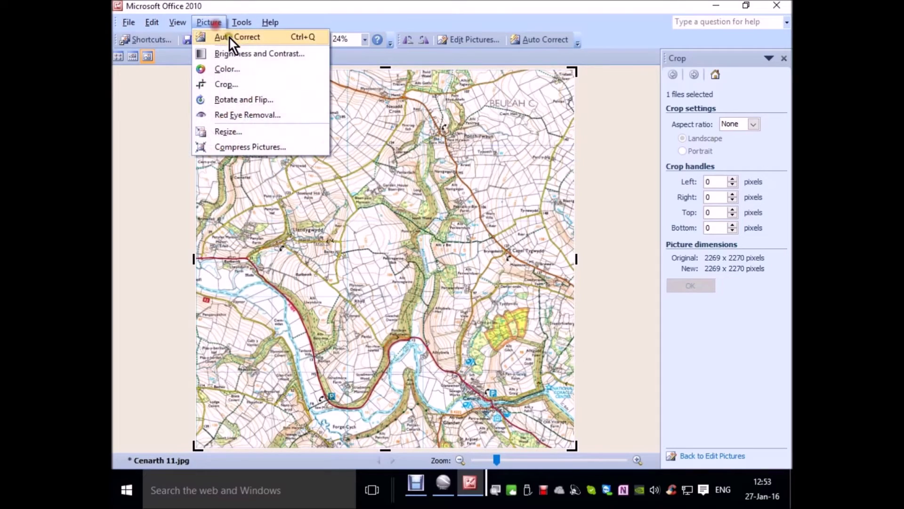
click(228, 36)
click(130, 22)
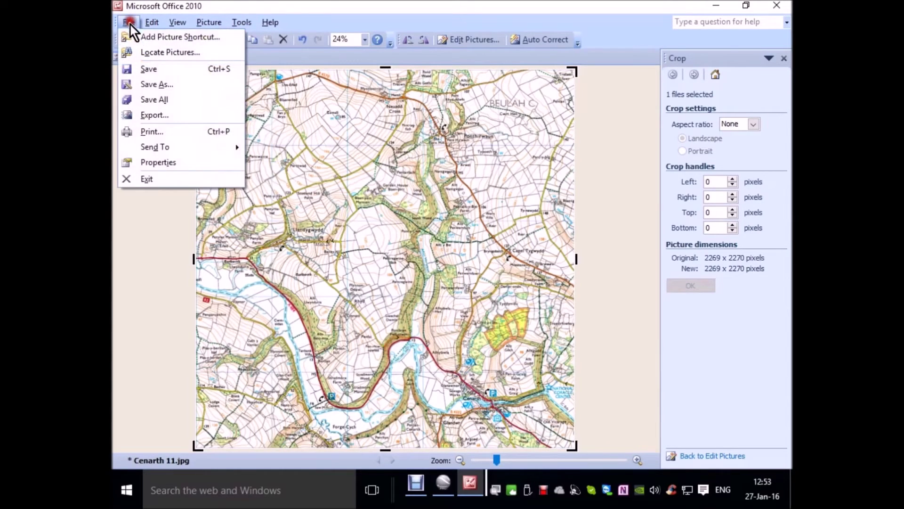
click(153, 70)
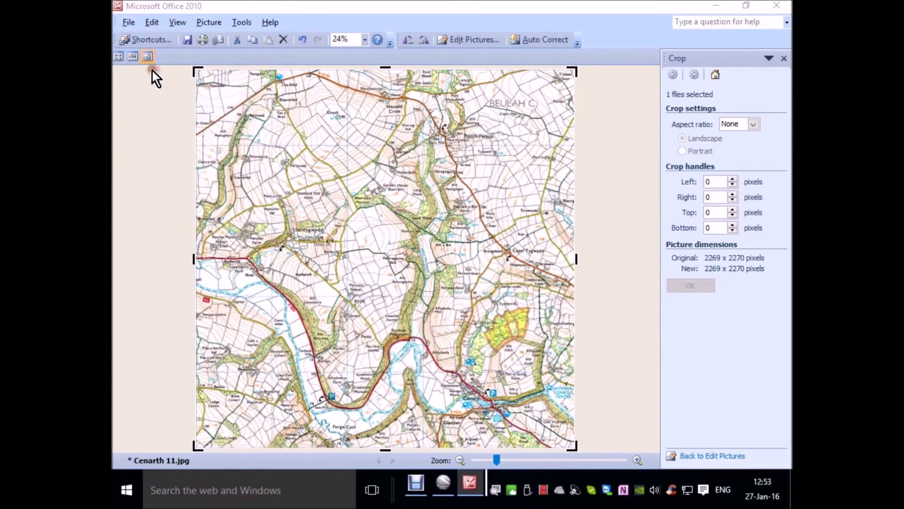
Step: Check the file properties, auto-correct and save again, then close Picture Manager
click(129, 21)
click(169, 165)
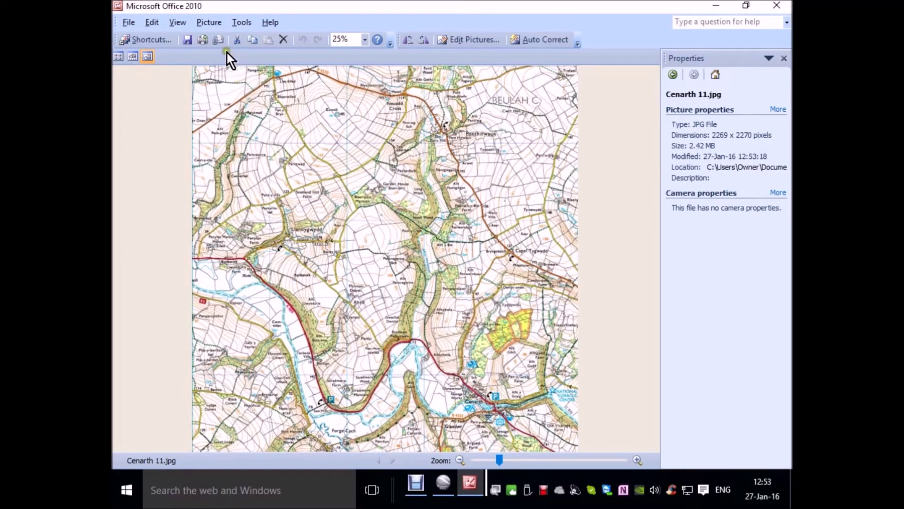
click(215, 21)
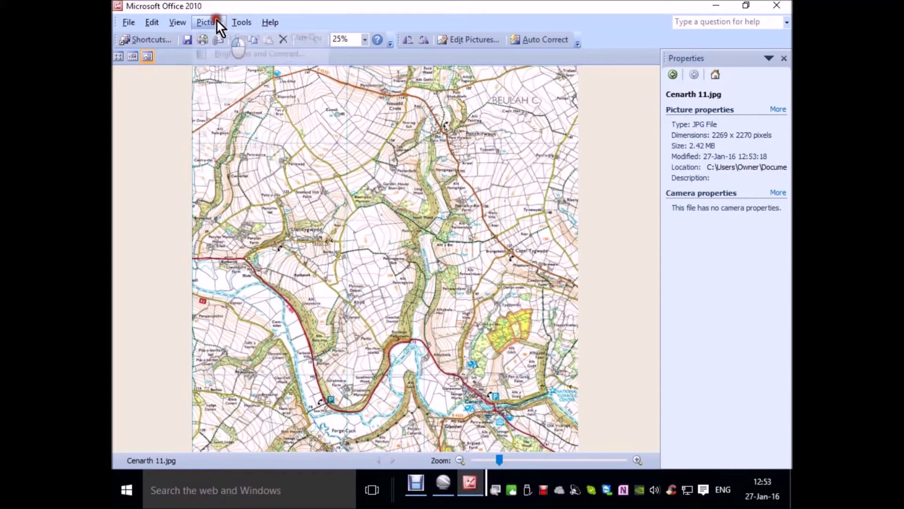
click(231, 38)
click(130, 24)
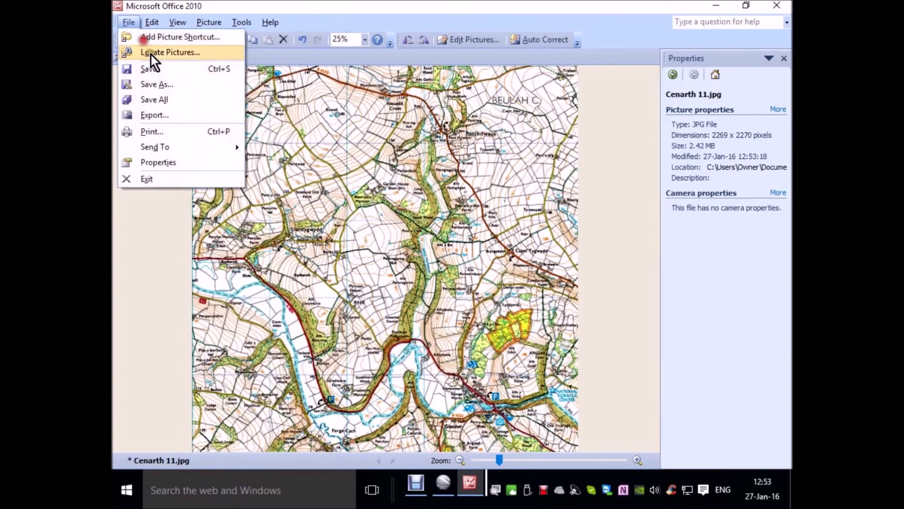
click(149, 69)
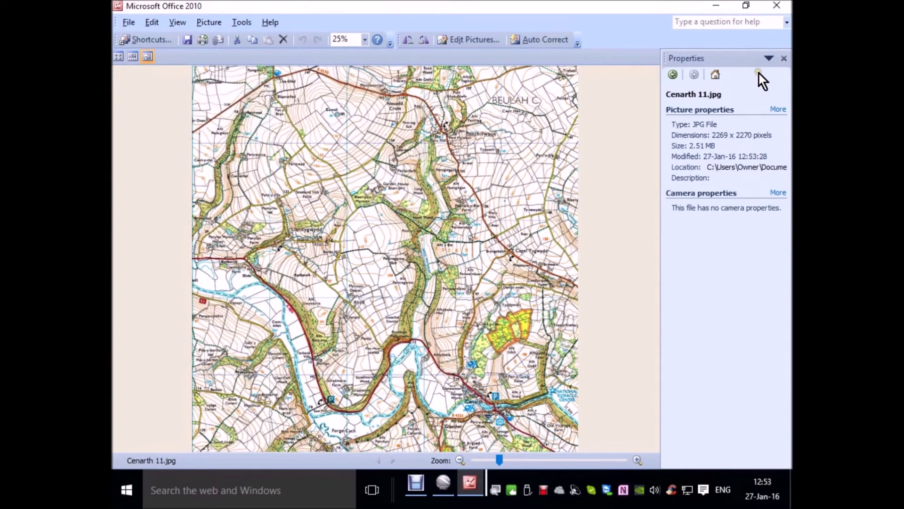
click(776, 6)
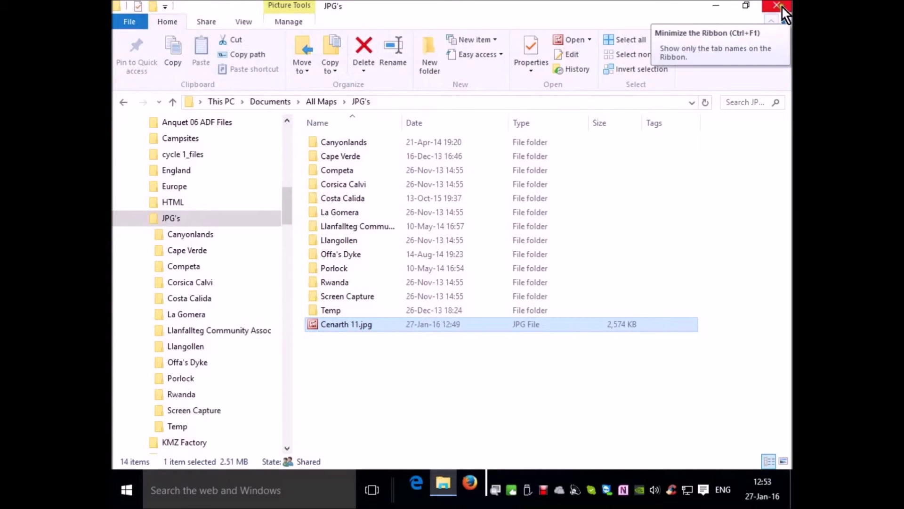
Step: Close File Explorer, return to Google Earth Pro and locate Cenarth 11.gpx in All GPX files
click(777, 4)
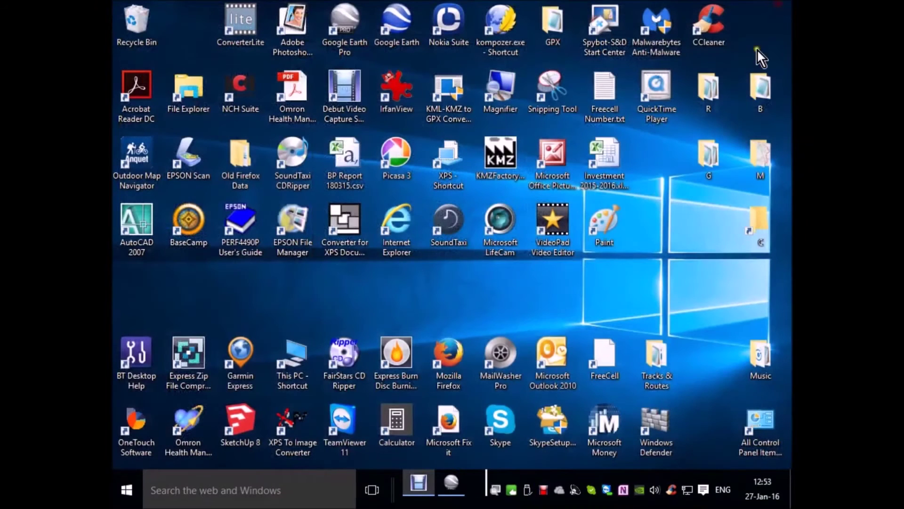
click(450, 482)
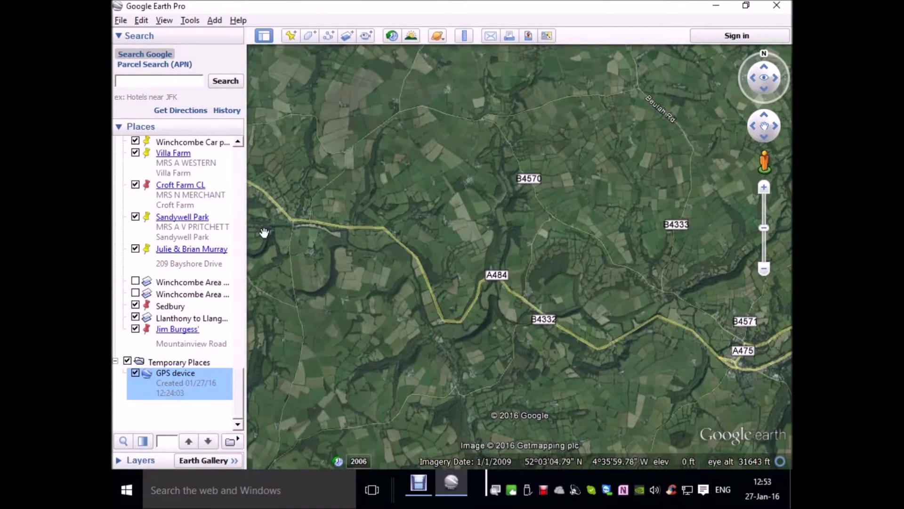
click(121, 20)
click(135, 36)
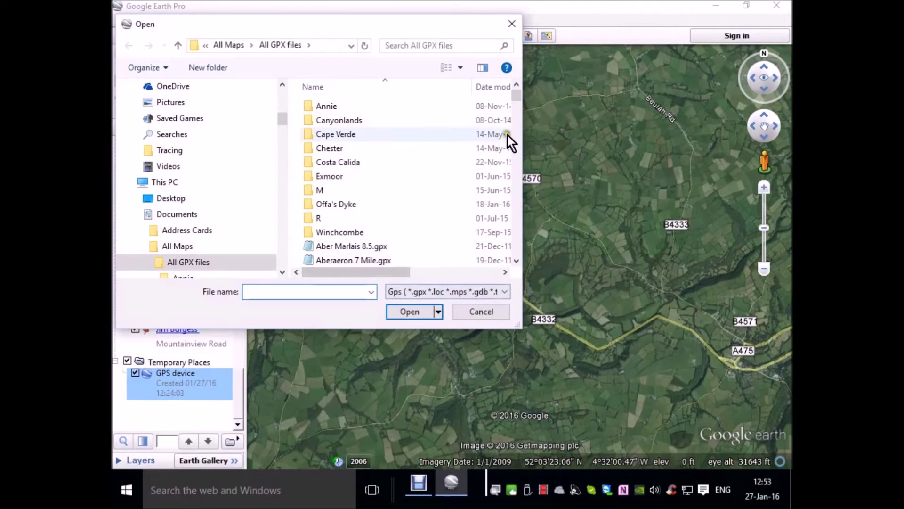
click(516, 100)
drag(516, 98, 512, 120)
Step: Open Cenarth 11.gpx, confirming the reload and accepting the GPS data import
click(357, 220)
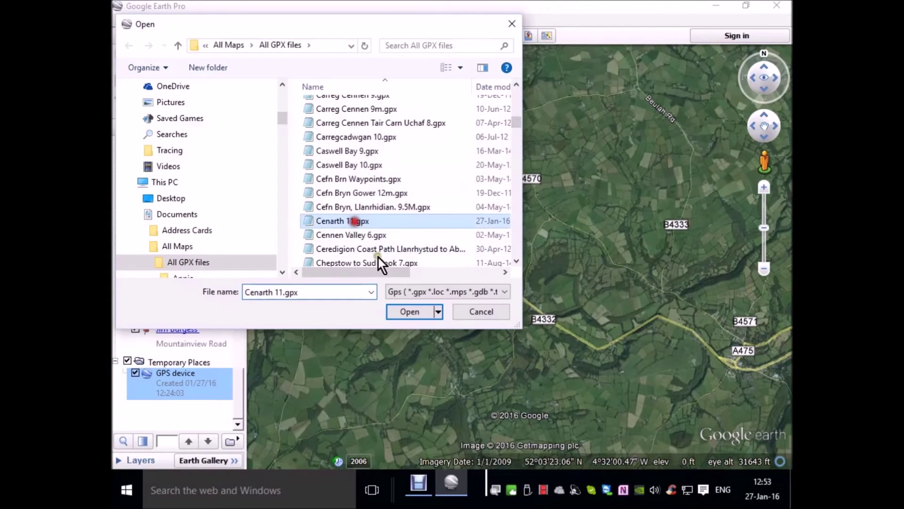
click(411, 312)
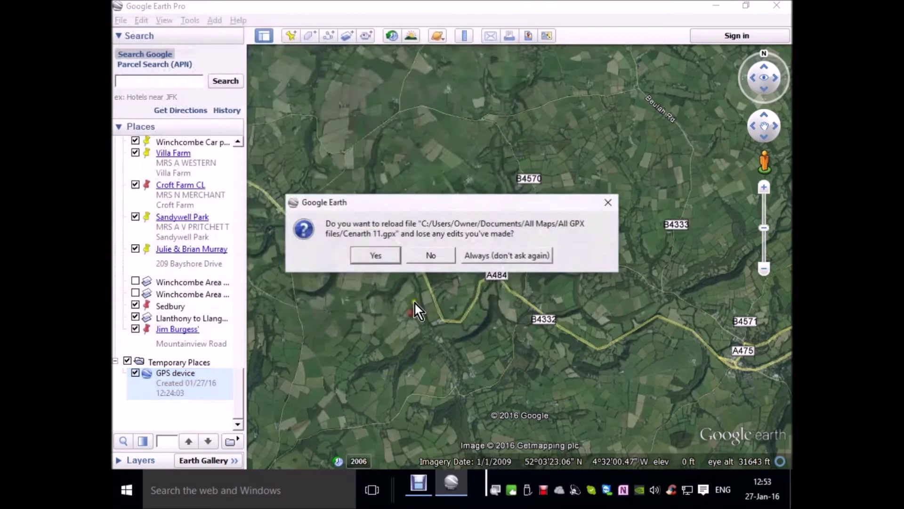
click(382, 256)
click(459, 257)
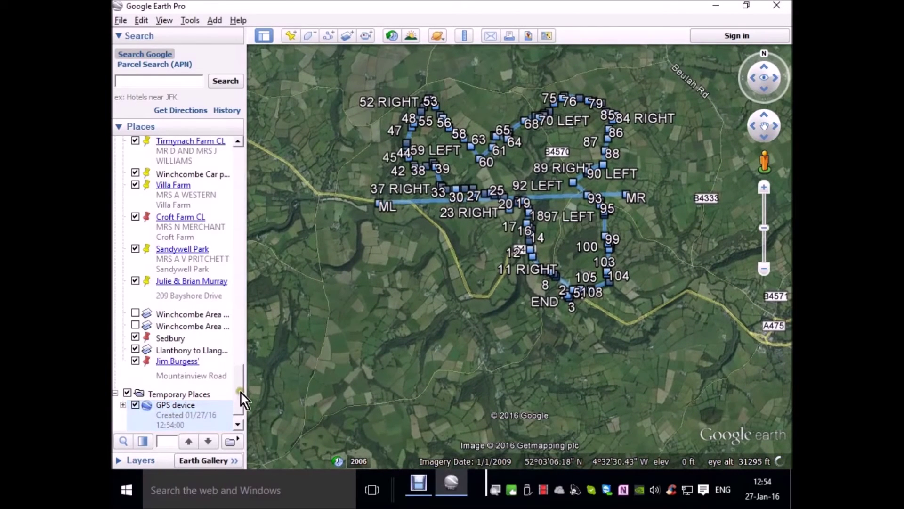
Step: Hide the numbered points under GPS device > Routes > Cenarth 11
scroll(240, 391, down, 1)
click(124, 372)
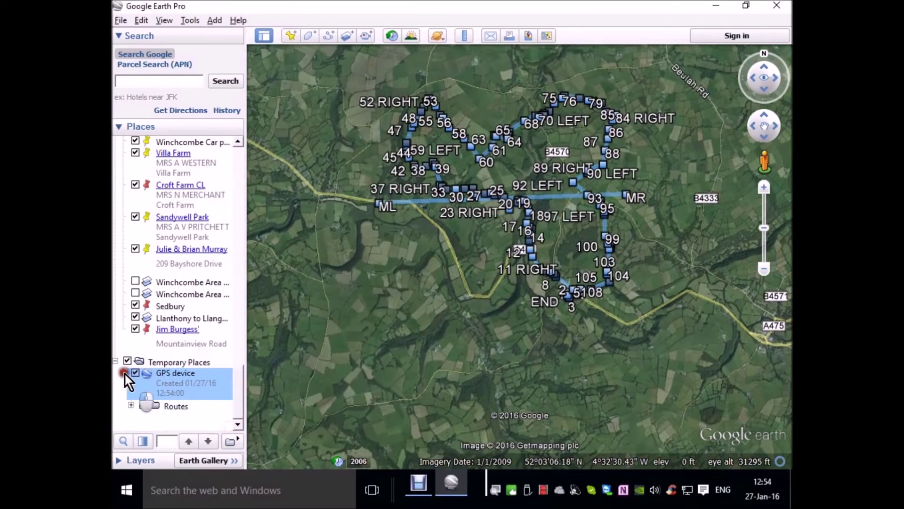
click(131, 404)
drag(238, 381, 236, 414)
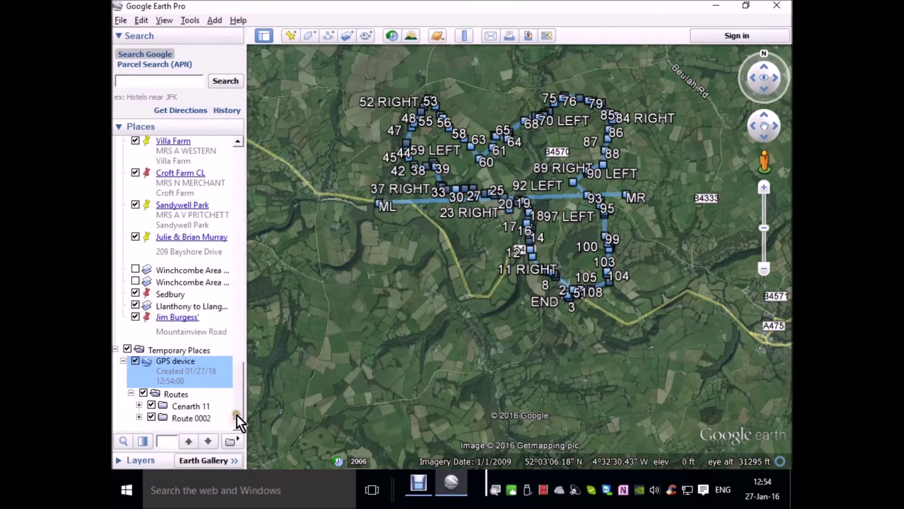
click(139, 405)
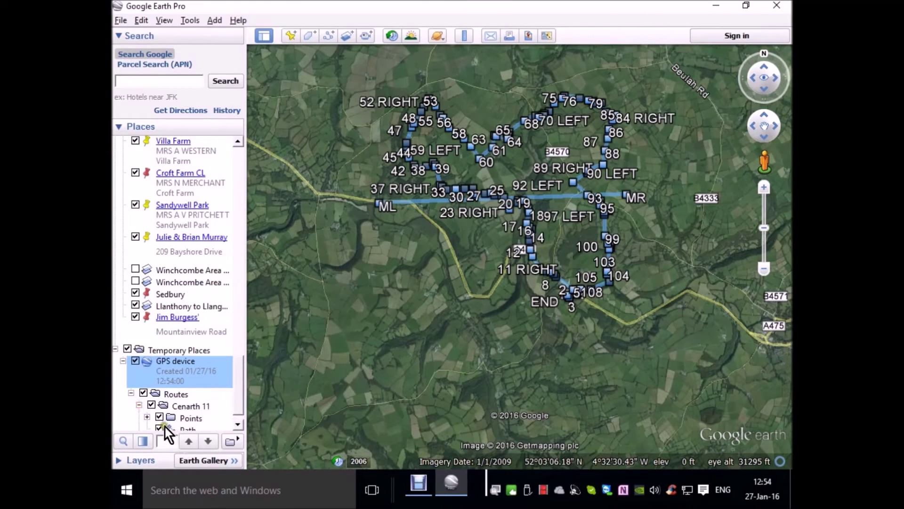
click(159, 417)
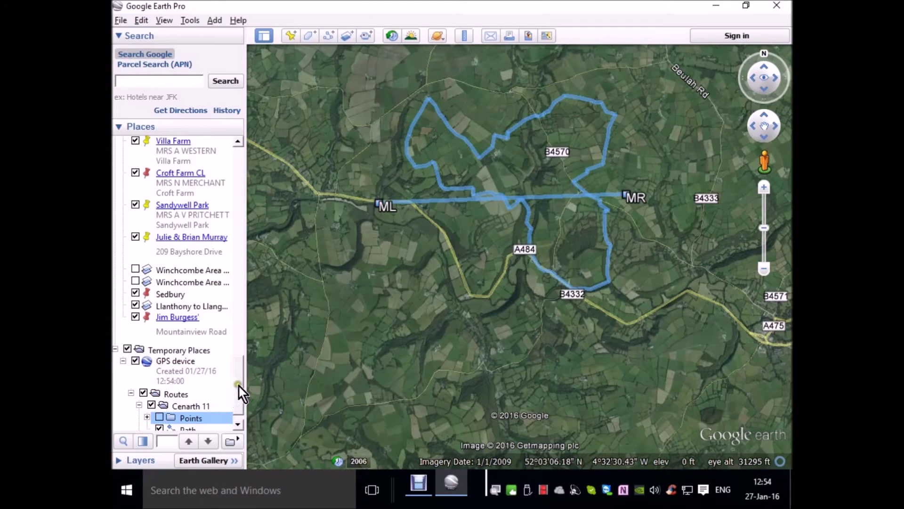
drag(239, 385, 239, 405)
Step: Style the Cenarth 11 route path as a red line with width 2
right_click(188, 398)
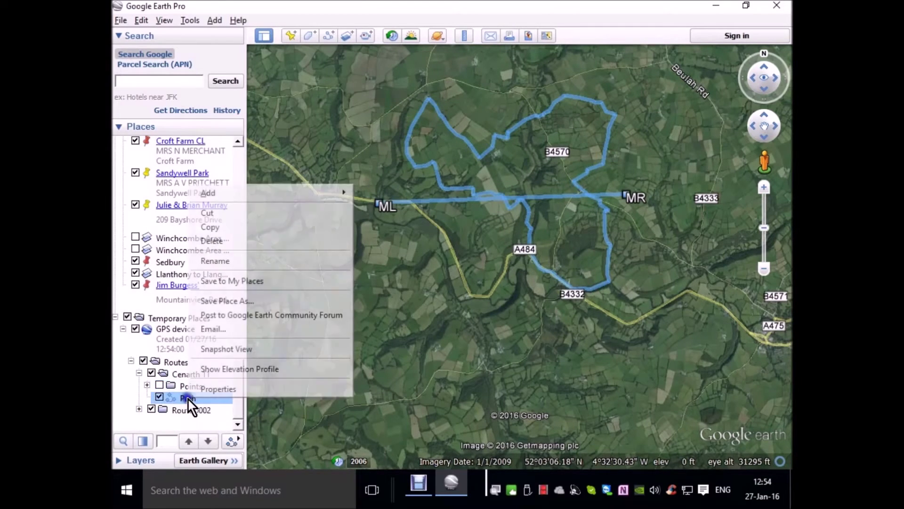
click(209, 391)
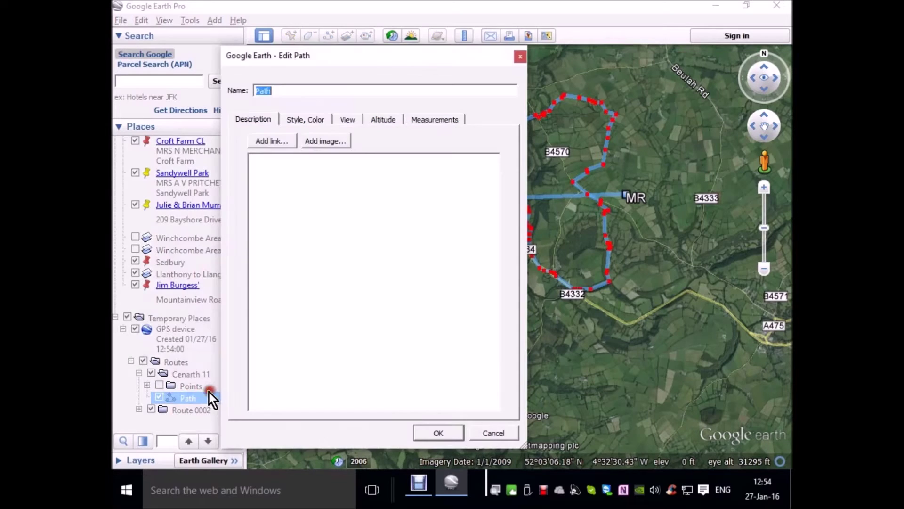
click(318, 123)
click(288, 162)
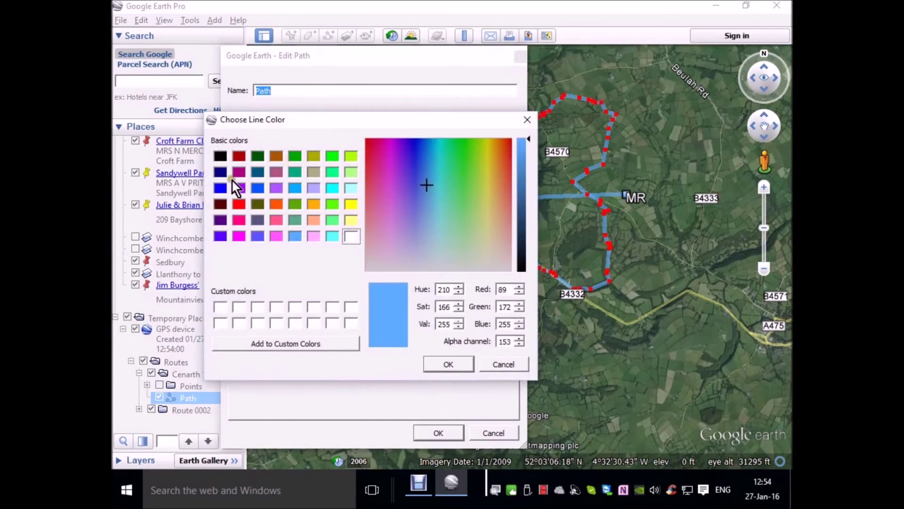
click(239, 203)
click(460, 364)
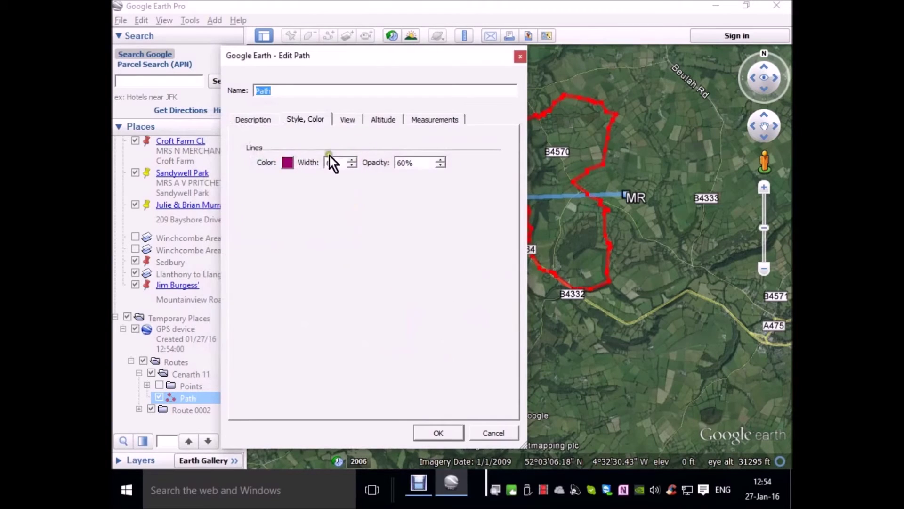
drag(343, 162, 320, 165)
text(2)
click(438, 432)
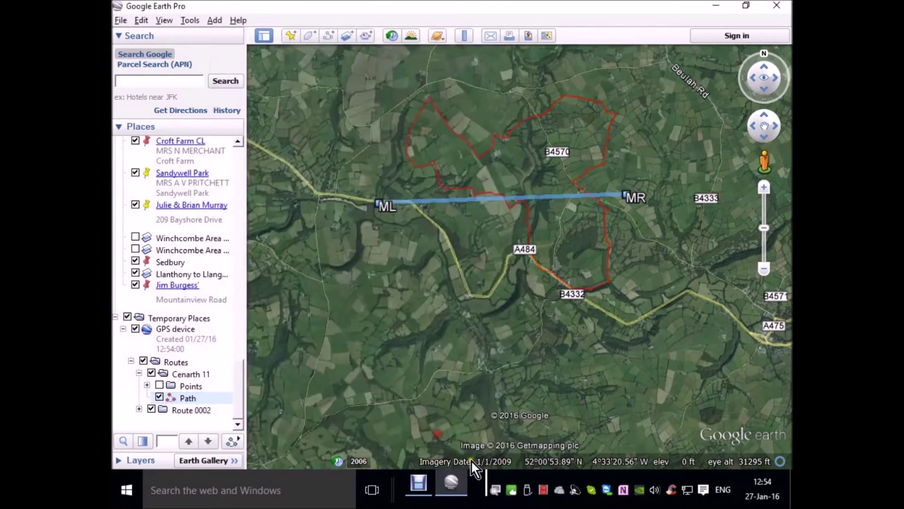
Step: Style the Route 0002 path as a dark blue line with width 2
click(139, 409)
drag(240, 402, 239, 414)
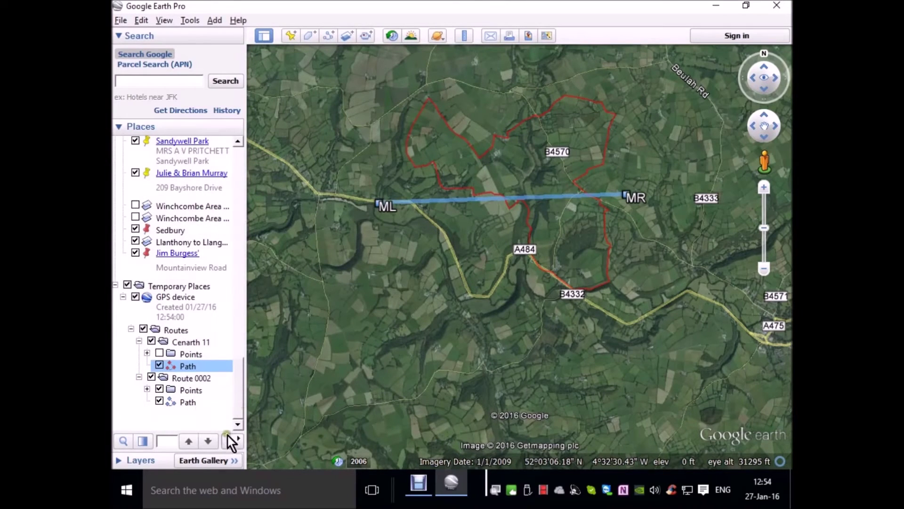
right_click(182, 401)
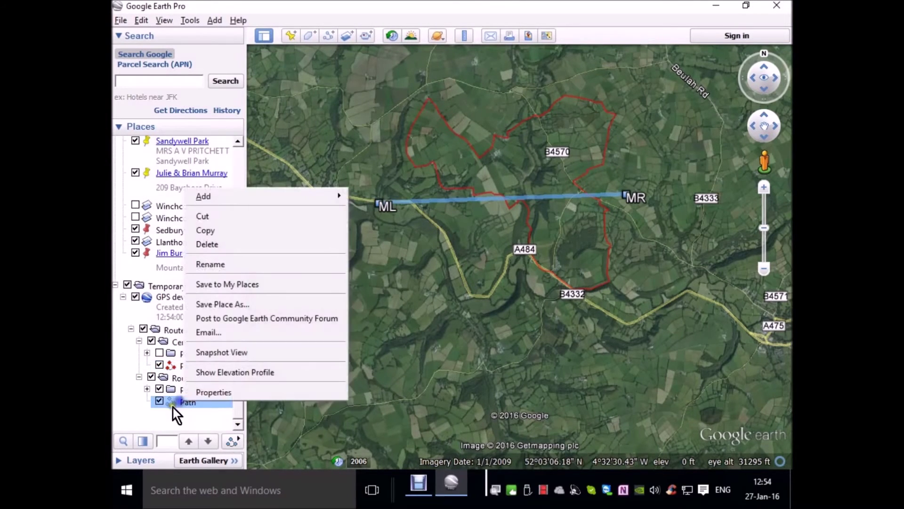
click(222, 391)
click(300, 118)
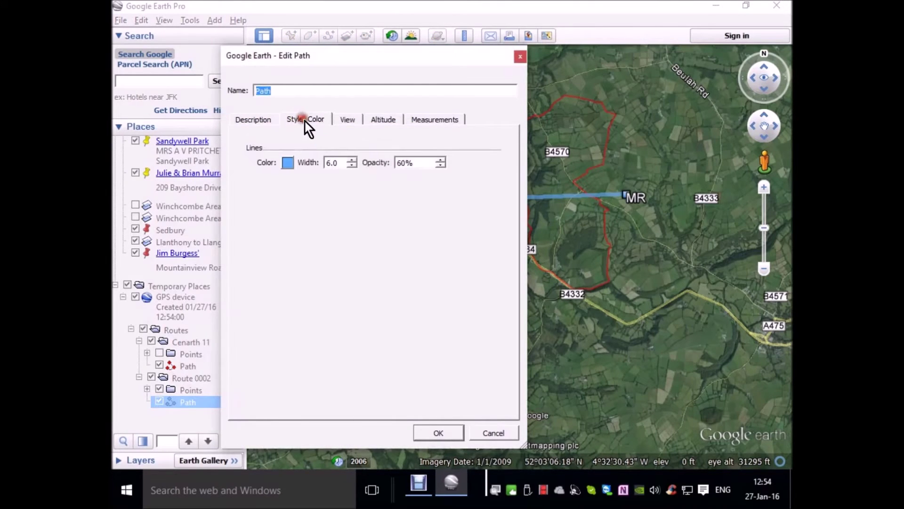
click(289, 163)
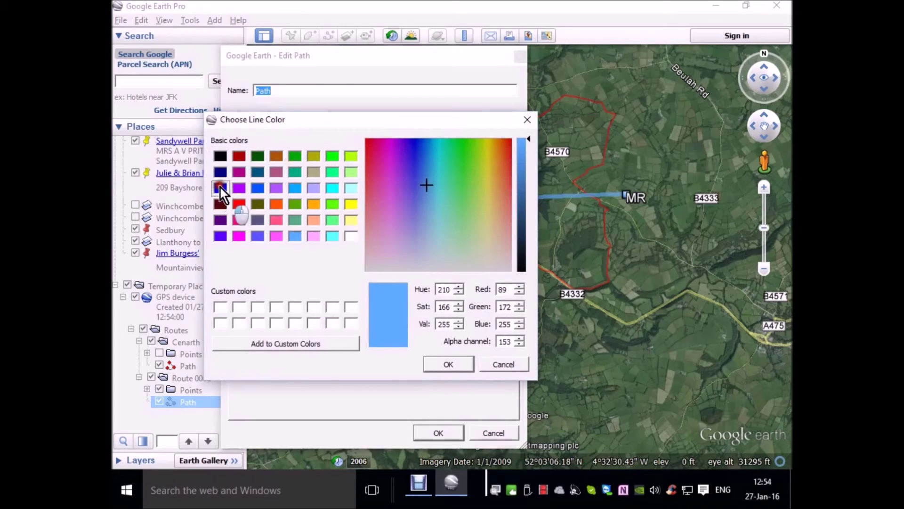
click(220, 188)
click(449, 365)
double_click(336, 163)
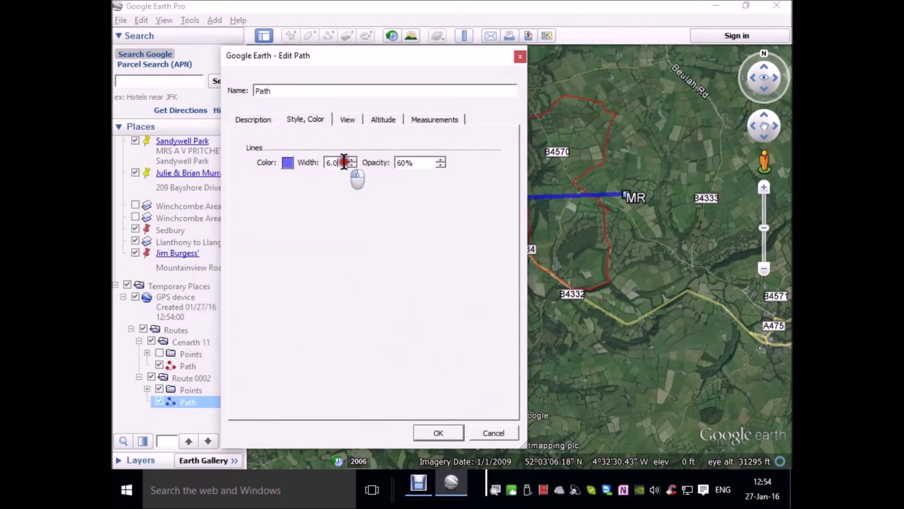
text(2)
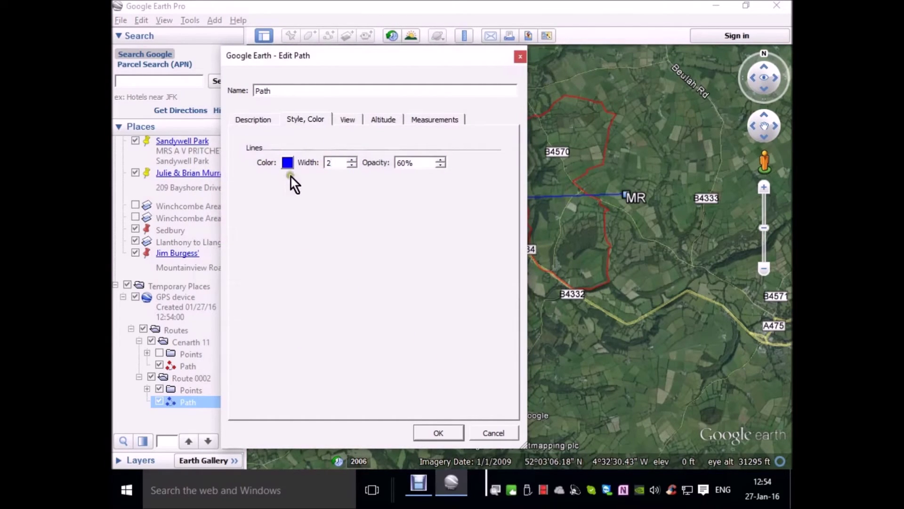
click(432, 432)
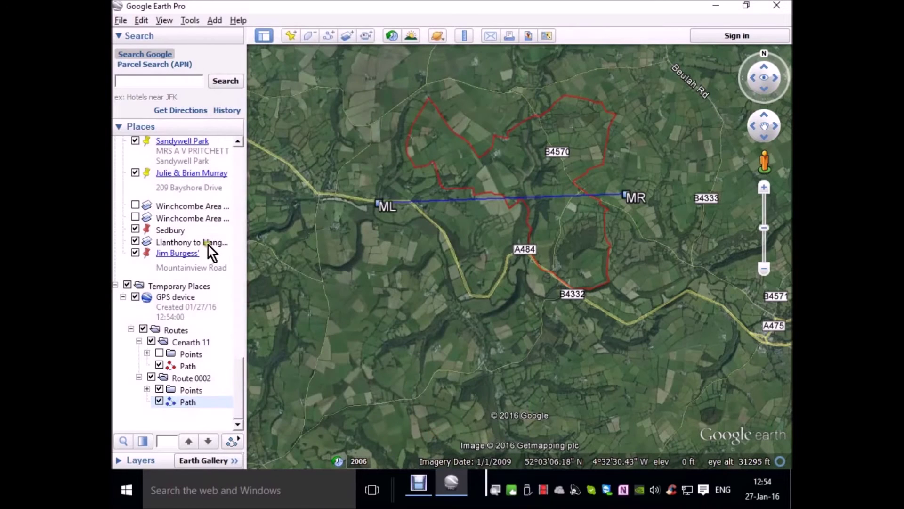
Step: Hide the sidebar, centre the route, and add a new image overlay using Cenarth 11.jpg
click(262, 38)
drag(635, 126, 654, 243)
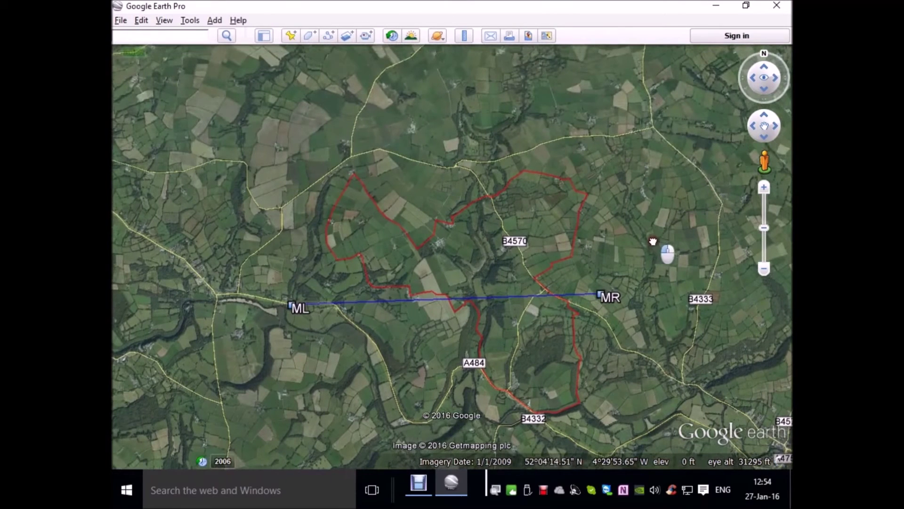
click(348, 38)
click(490, 112)
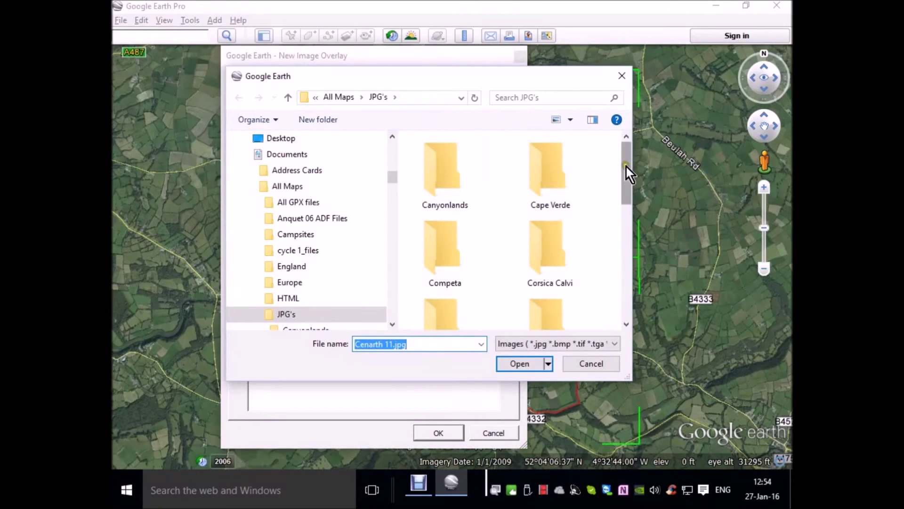
drag(626, 165, 614, 279)
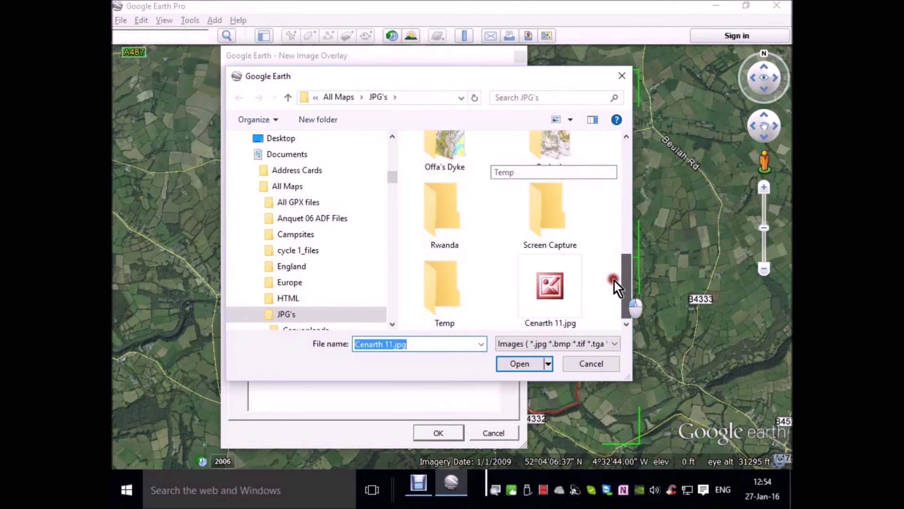
click(558, 293)
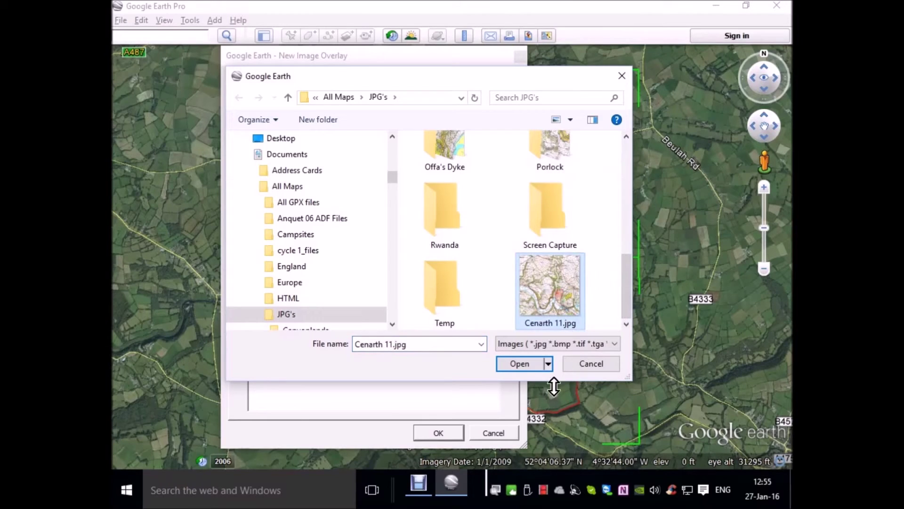
click(521, 366)
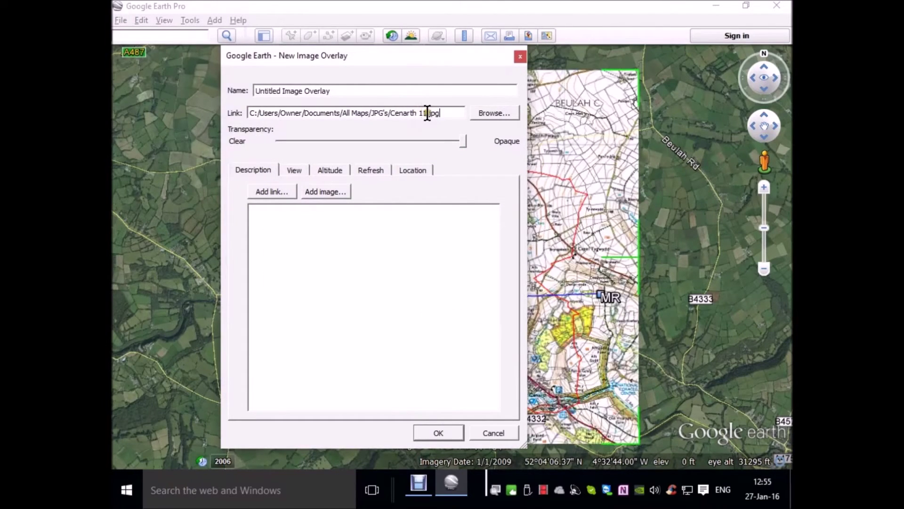
Step: Name the image overlay 'Cenarth 11', copying the name from the image path
drag(427, 113, 392, 121)
drag(351, 90, 154, 93)
text(Cenarth 11)
Step: Move the overlay settings window aside and set the transparency to about halfway
drag(405, 54, 322, 377)
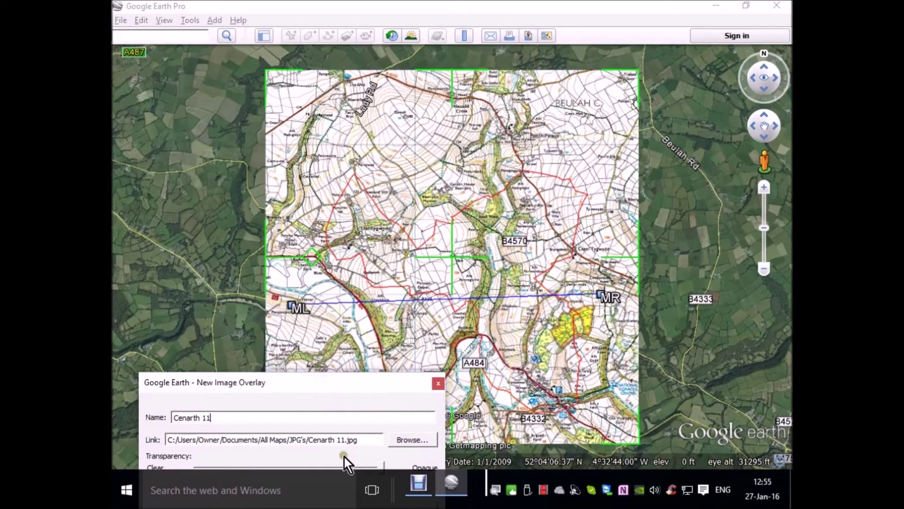
click(331, 349)
drag(310, 384, 275, 338)
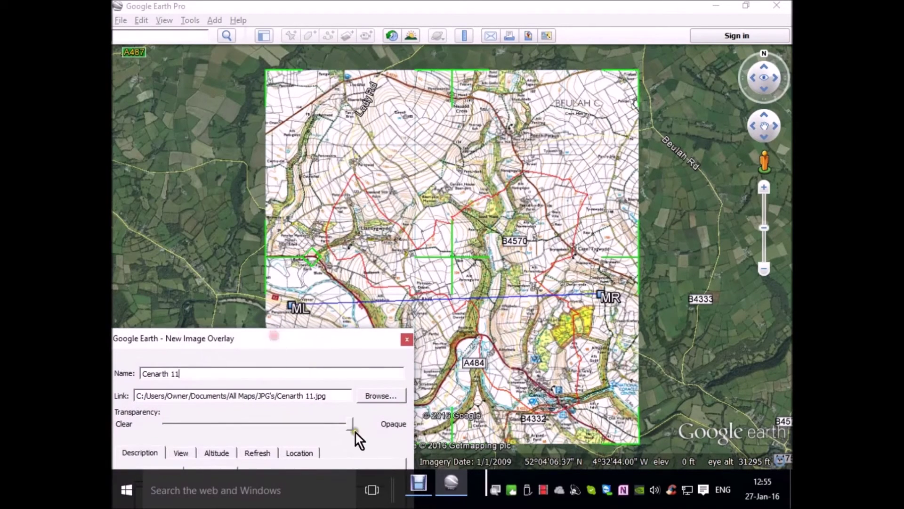
drag(352, 422, 240, 409)
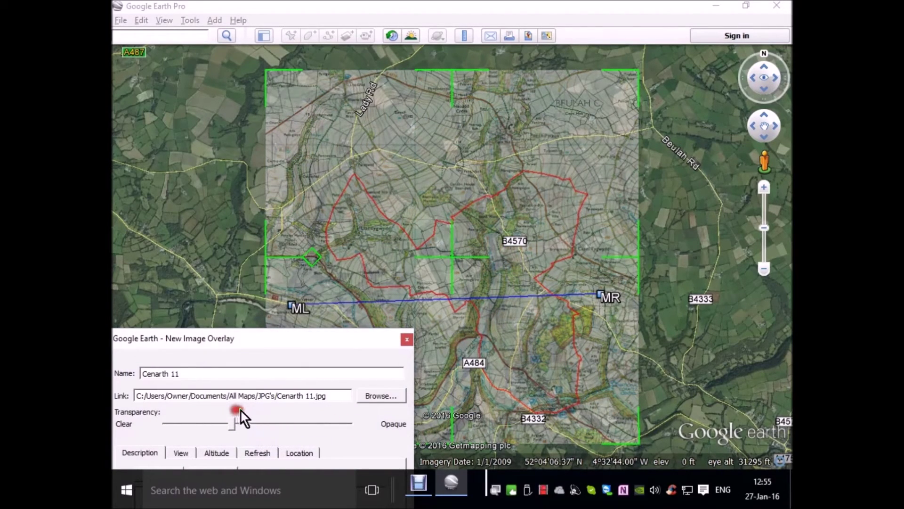
Step: Shrink and shift the Cenarth 11 overlay until its left edge lines up with the ML waypoint
drag(690, 279, 725, 208)
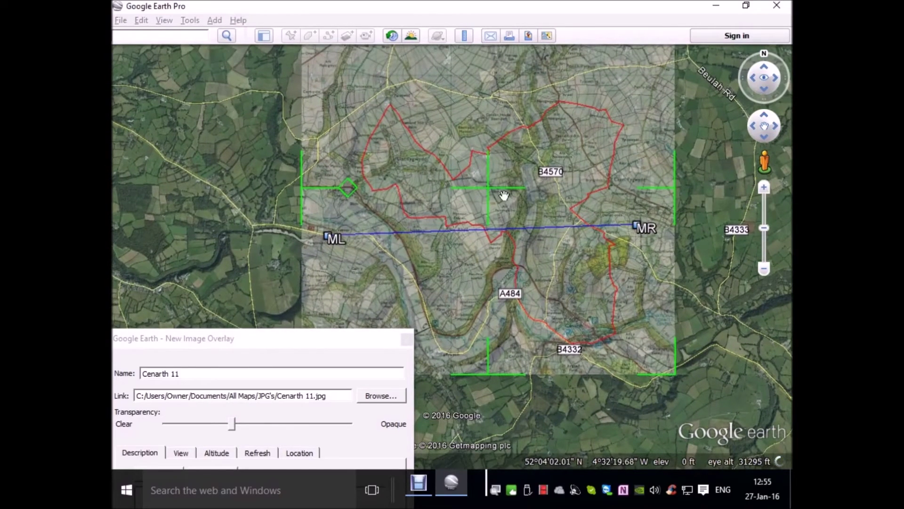
drag(490, 193, 490, 231)
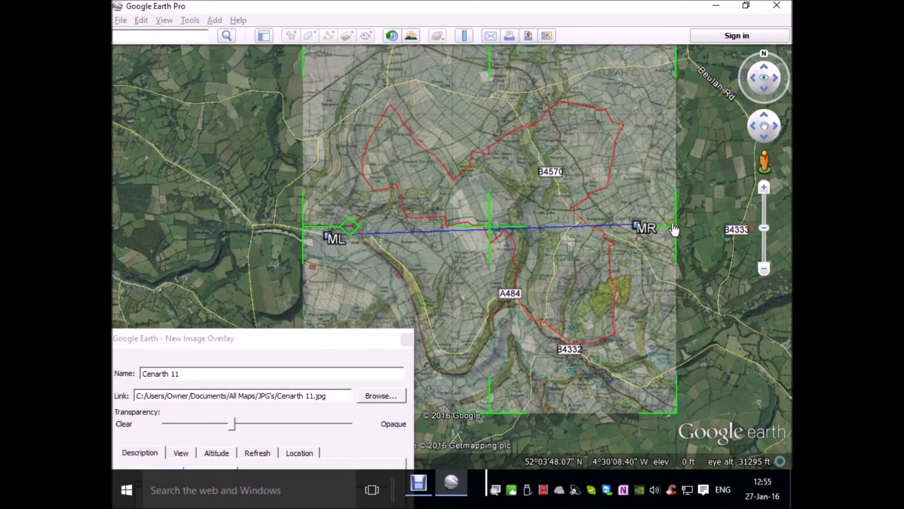
drag(679, 235, 652, 240)
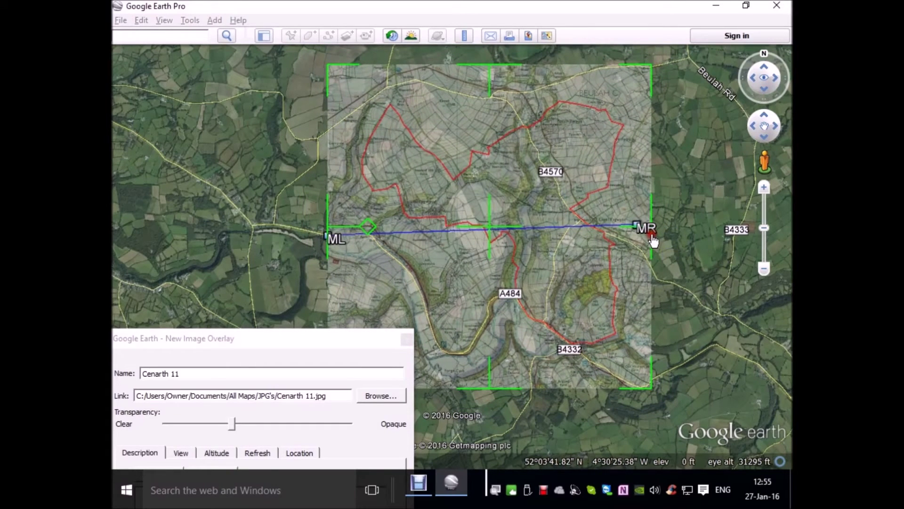
click(491, 231)
drag(492, 230, 492, 238)
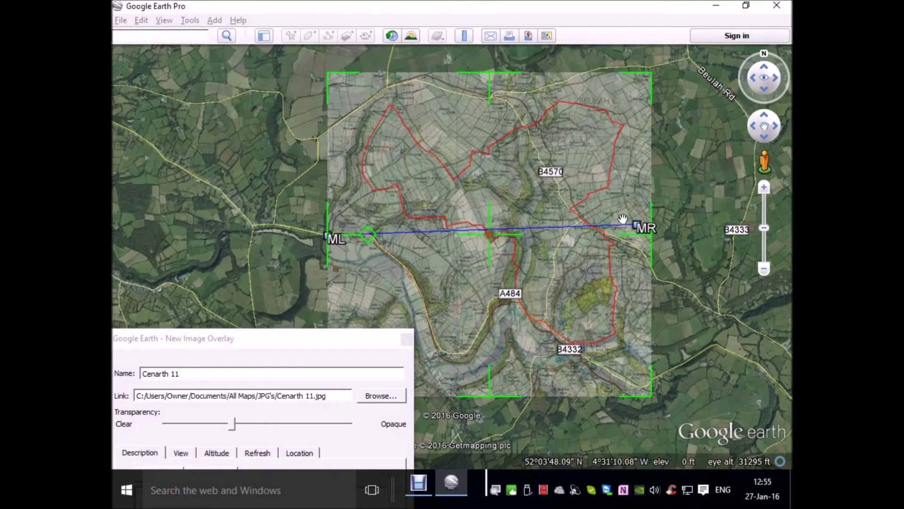
drag(654, 238, 642, 241)
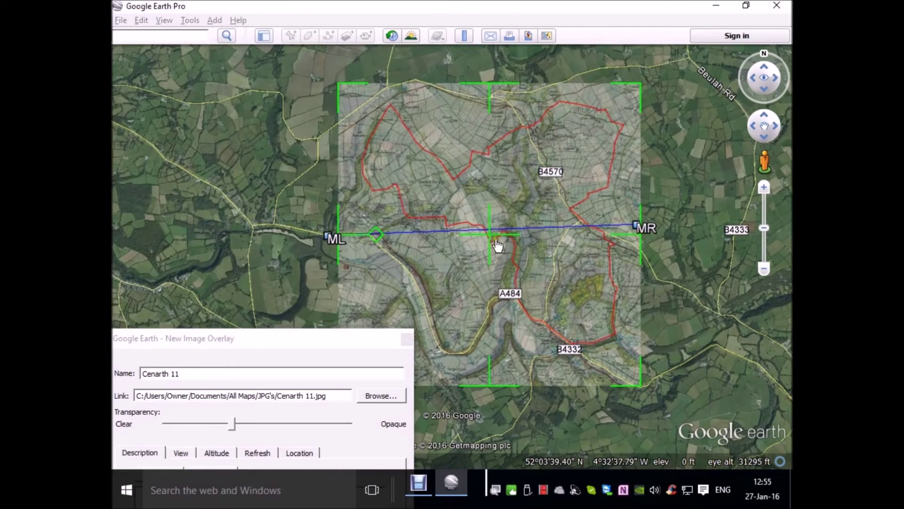
drag(491, 239, 489, 236)
drag(337, 237, 332, 241)
drag(489, 242, 484, 240)
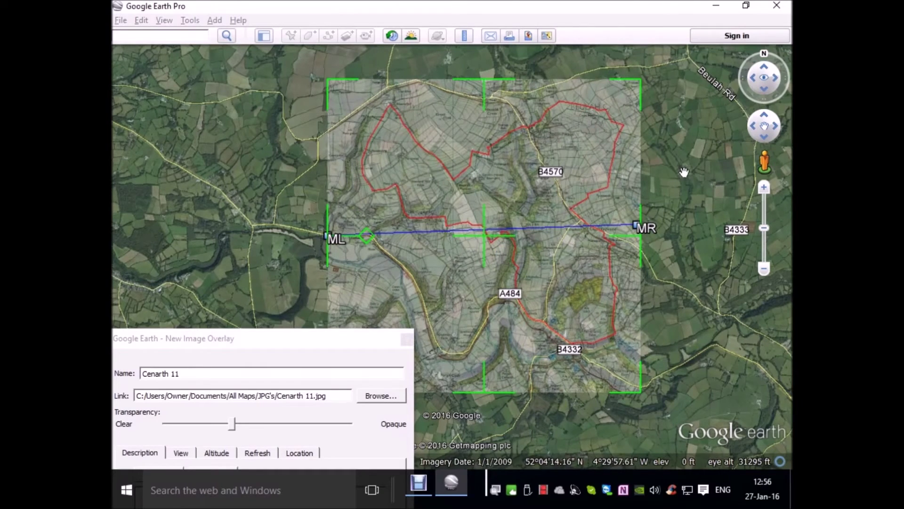
scroll(542, 203, up, 2)
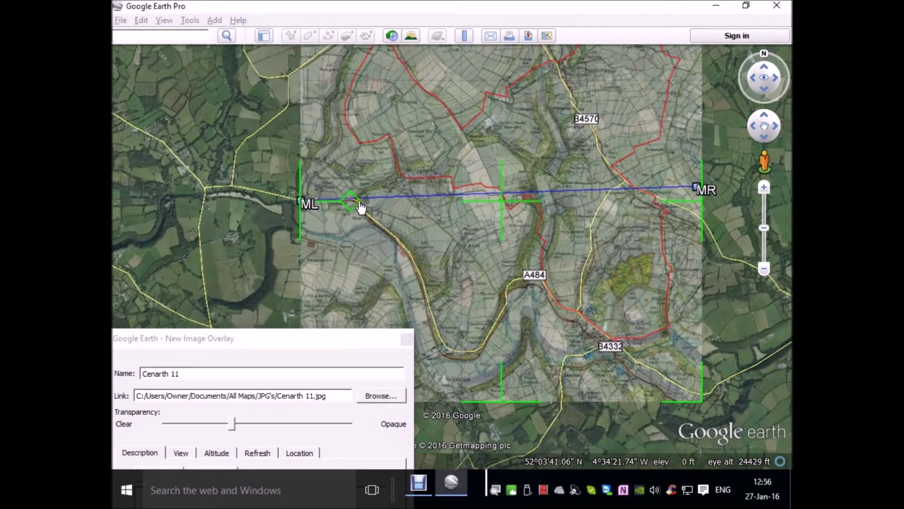
Step: Rotate and nudge the overlay so it spans ML to MR, with the tick marks on the blue line
drag(361, 207, 362, 212)
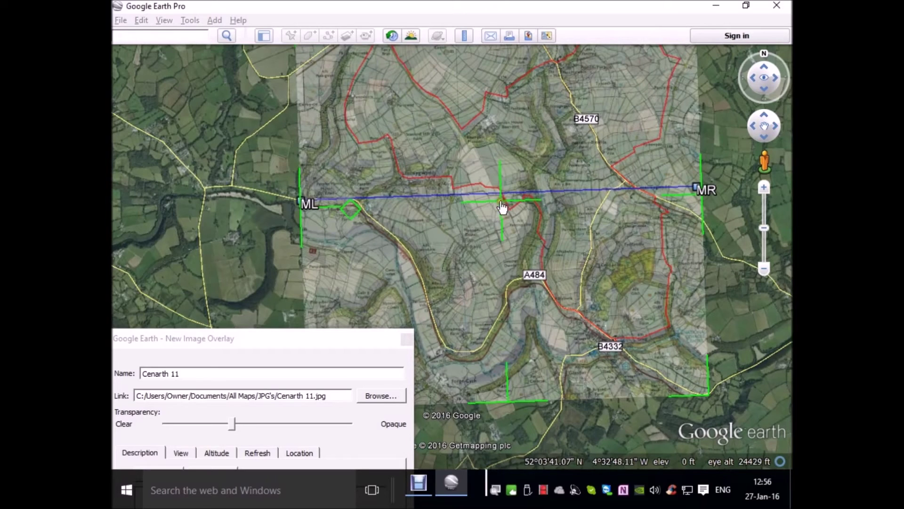
drag(502, 201, 503, 196)
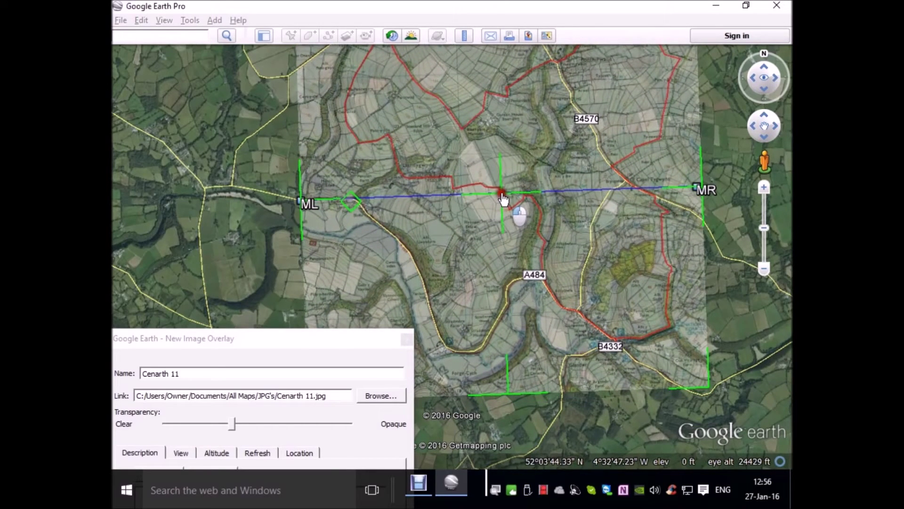
drag(503, 199, 503, 199)
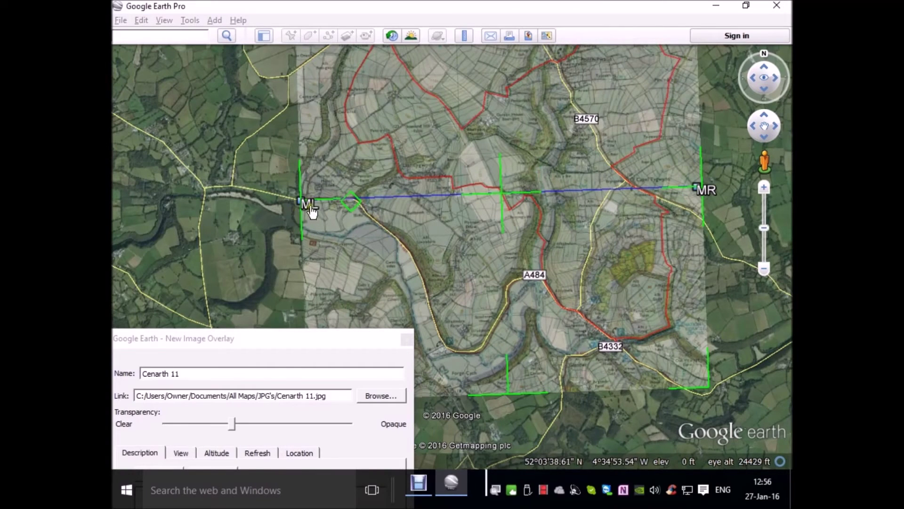
drag(304, 203, 305, 205)
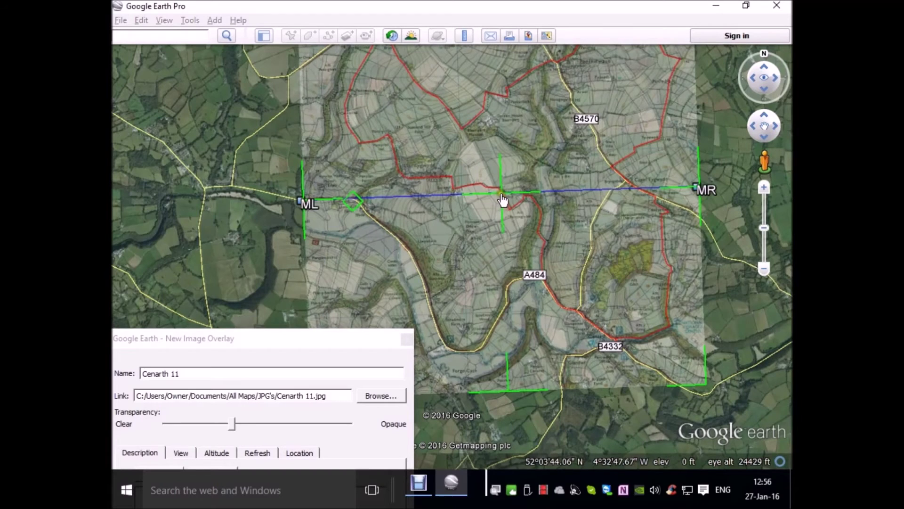
drag(503, 200, 500, 200)
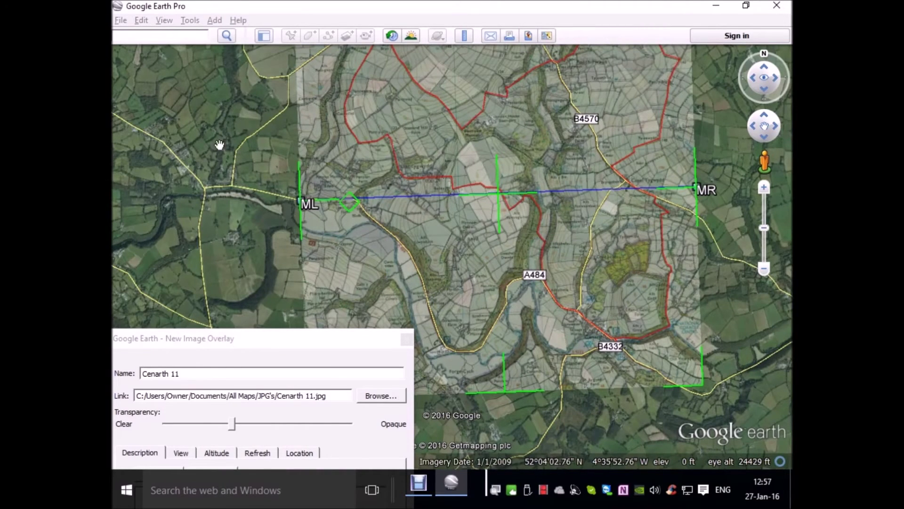
drag(206, 119, 213, 140)
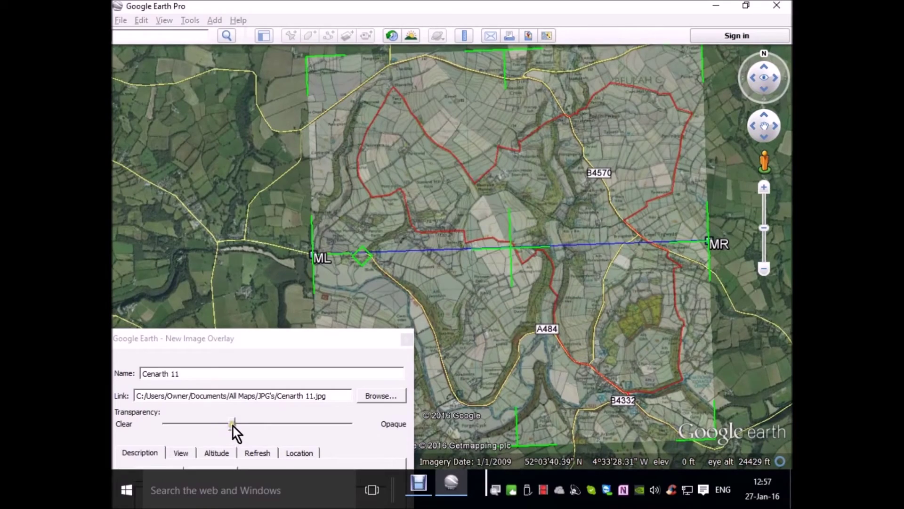
Step: Fade the overlay and align its top-right corner near Ponthirwaun with the imagery
mouse_move(232, 424)
mouse_down()
mouse_move(337, 425)
mouse_move(131, 423)
mouse_move(221, 423)
mouse_up()
drag(236, 178, 266, 221)
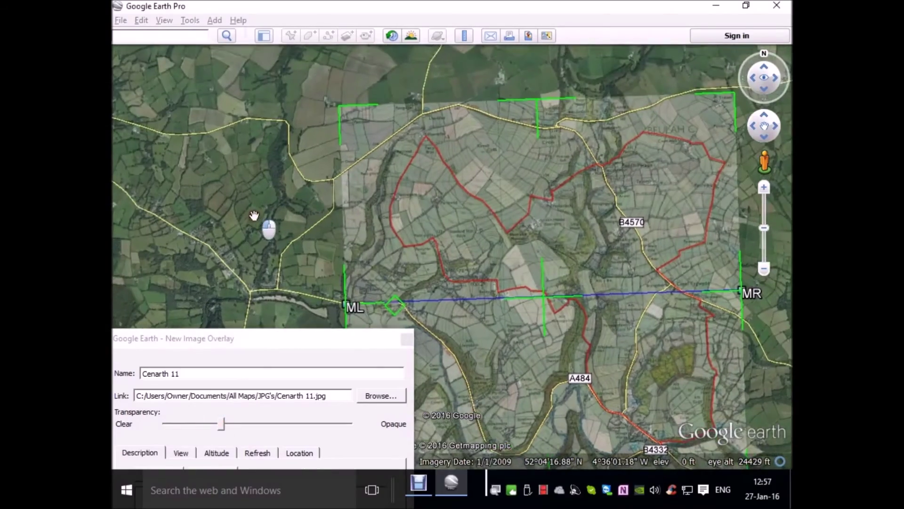
scroll(420, 147, up, 3)
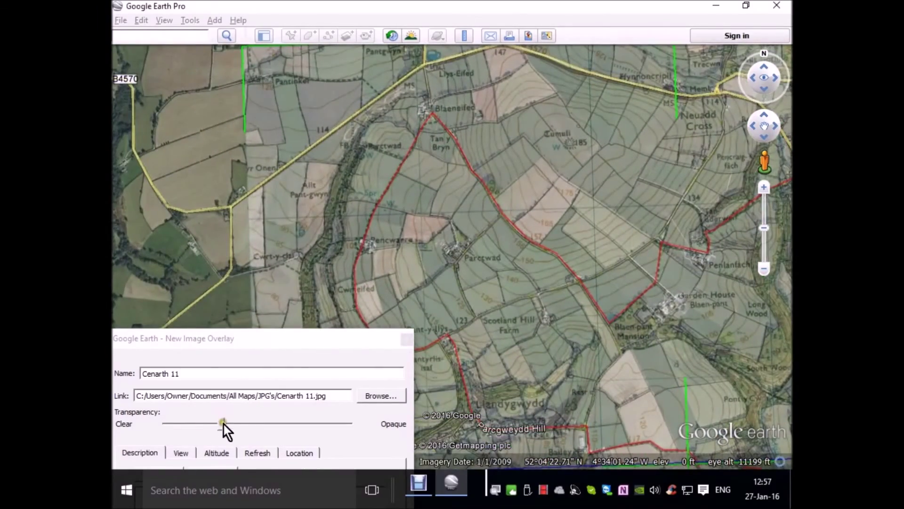
mouse_move(222, 425)
mouse_down()
mouse_move(171, 422)
mouse_move(280, 424)
mouse_move(158, 423)
mouse_move(281, 424)
mouse_move(211, 422)
mouse_up()
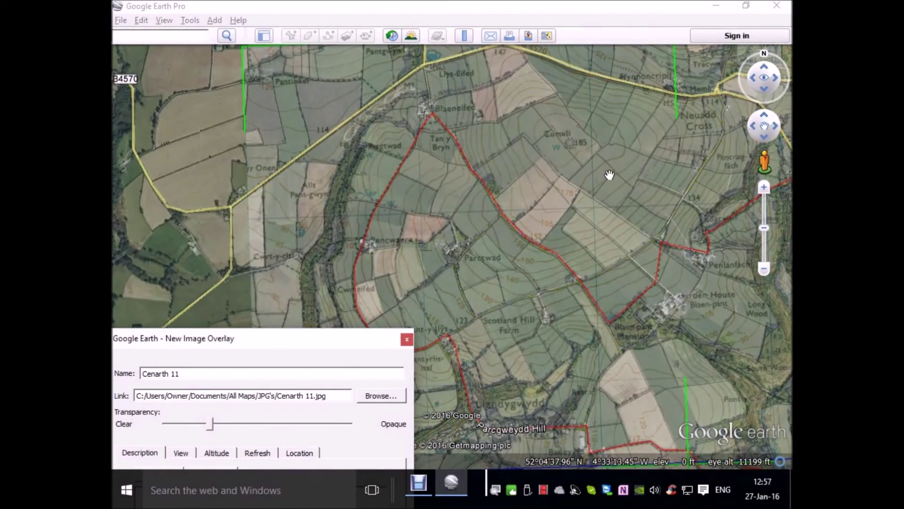
drag(627, 167, 331, 194)
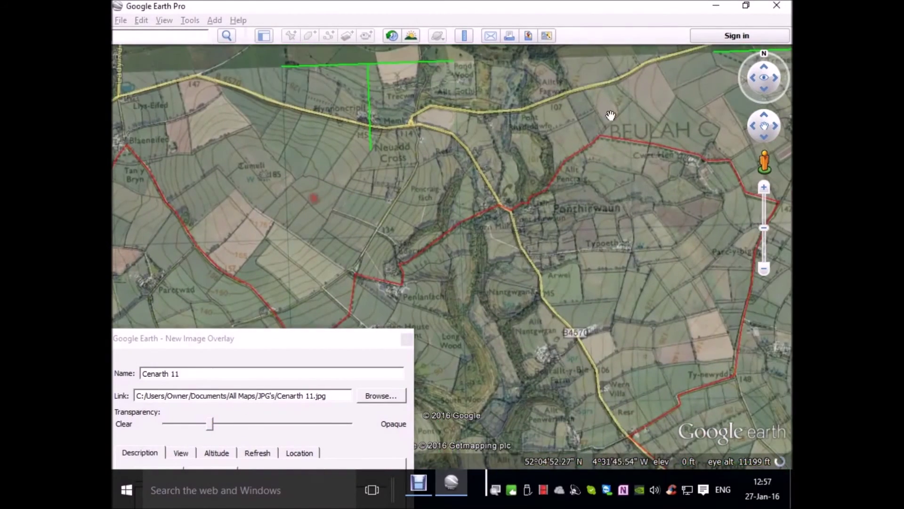
drag(627, 108, 517, 97)
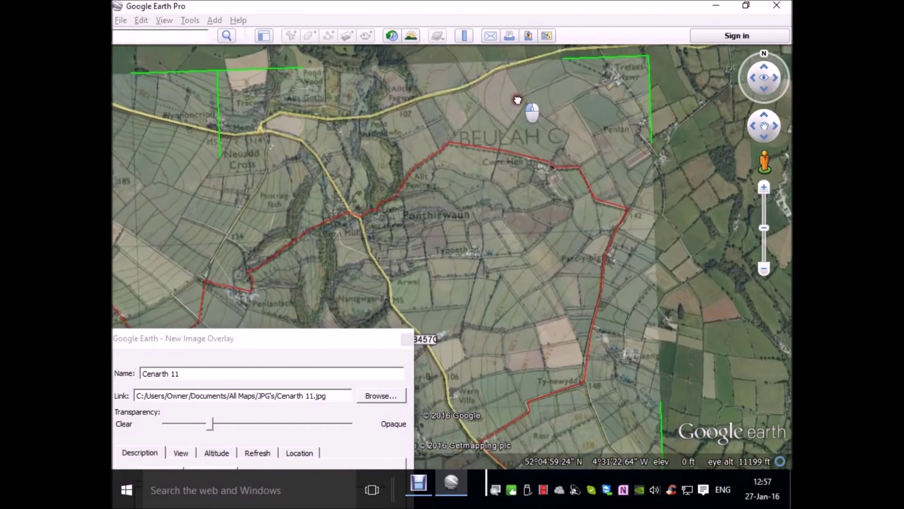
click(648, 58)
drag(648, 58, 651, 56)
Step: Align the top-left corner near the B4570, check the south-east near Cenarth, then make the overlay opaque
drag(178, 199, 652, 177)
drag(311, 129, 354, 170)
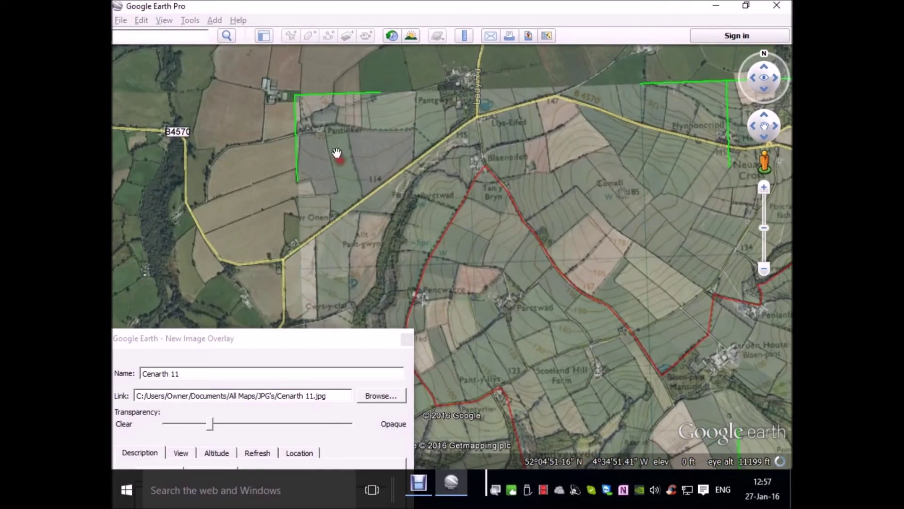
drag(293, 97, 464, 115)
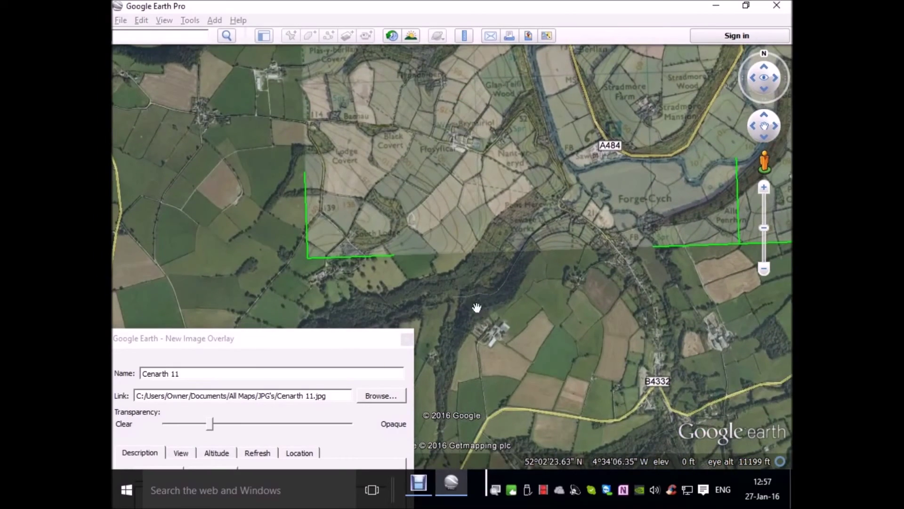
mouse_move(210, 425)
mouse_down()
mouse_move(295, 424)
mouse_move(198, 412)
mouse_move(293, 425)
mouse_move(211, 422)
mouse_move(298, 436)
mouse_move(227, 425)
mouse_up()
drag(644, 350, 314, 350)
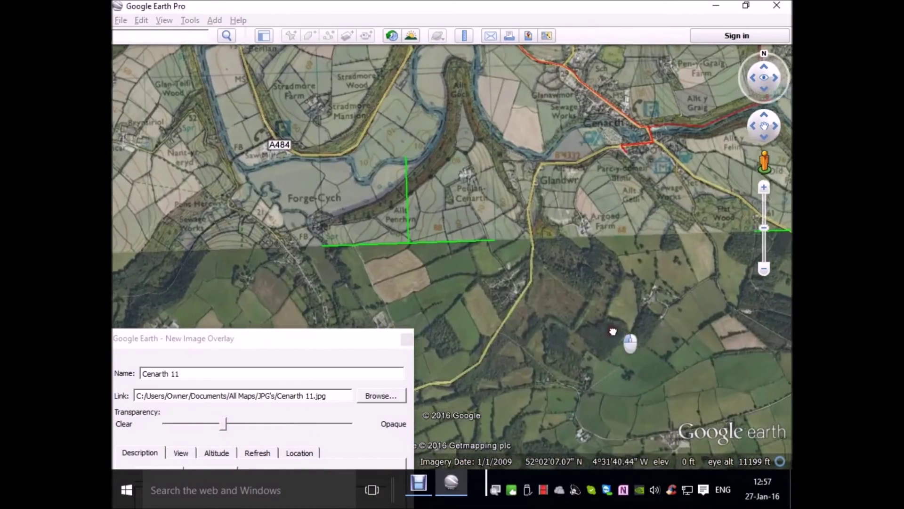
drag(613, 331, 442, 339)
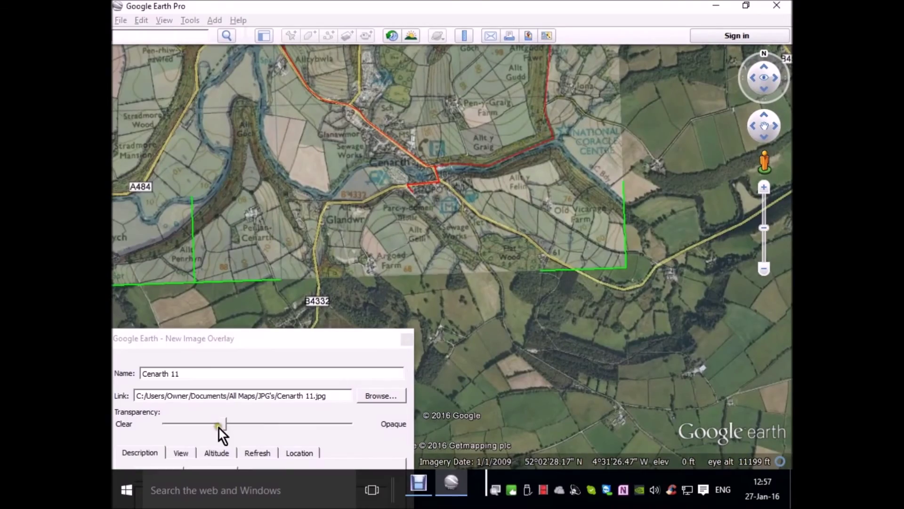
drag(225, 425, 388, 424)
drag(352, 338, 536, 47)
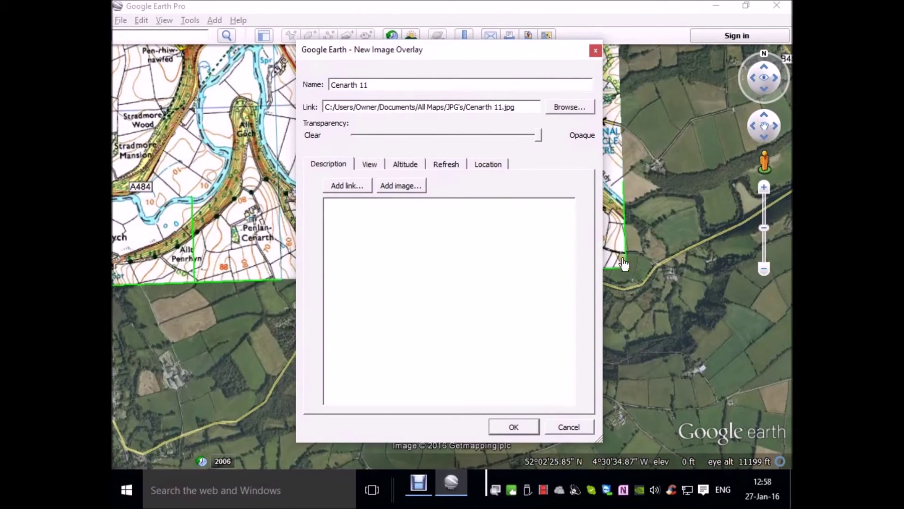
Step: Give the Cenarth 11 overlay a draw order of 50 and confirm its settings with OK
click(411, 165)
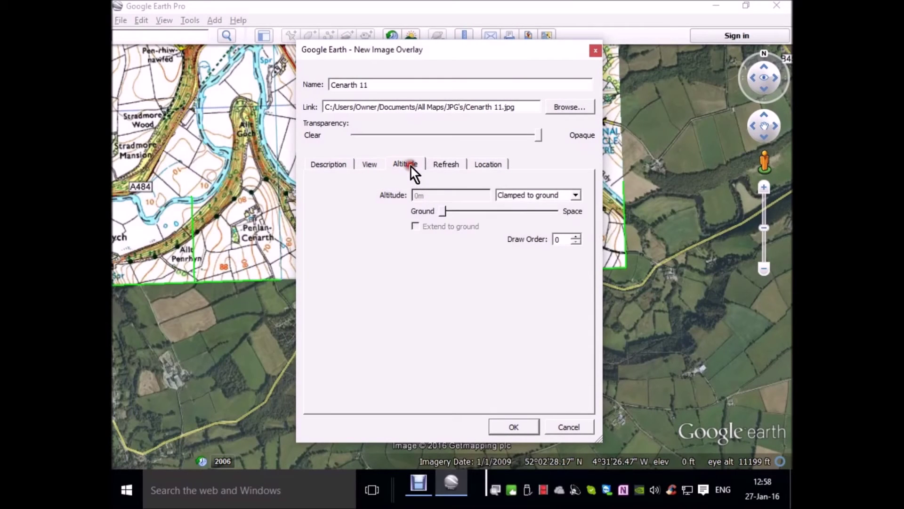
double_click(554, 239)
text(50)
click(508, 424)
click(513, 426)
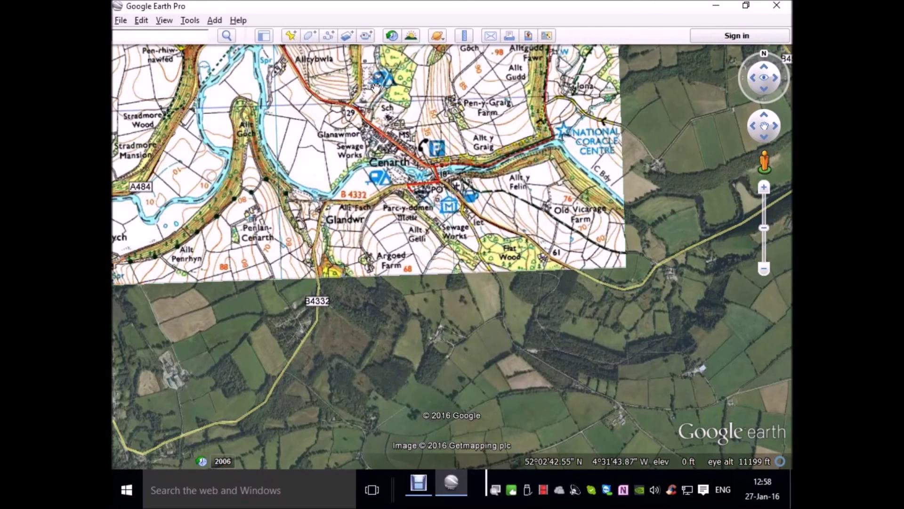
Step: Show the sidebar and save the Cenarth 11 place as Cenarth 11.kmz in the KMZ's folder
click(261, 38)
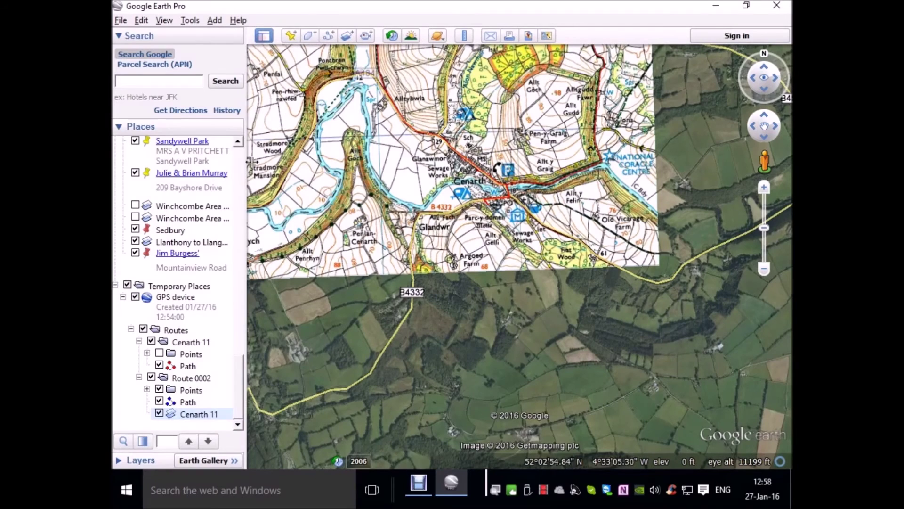
right_click(181, 415)
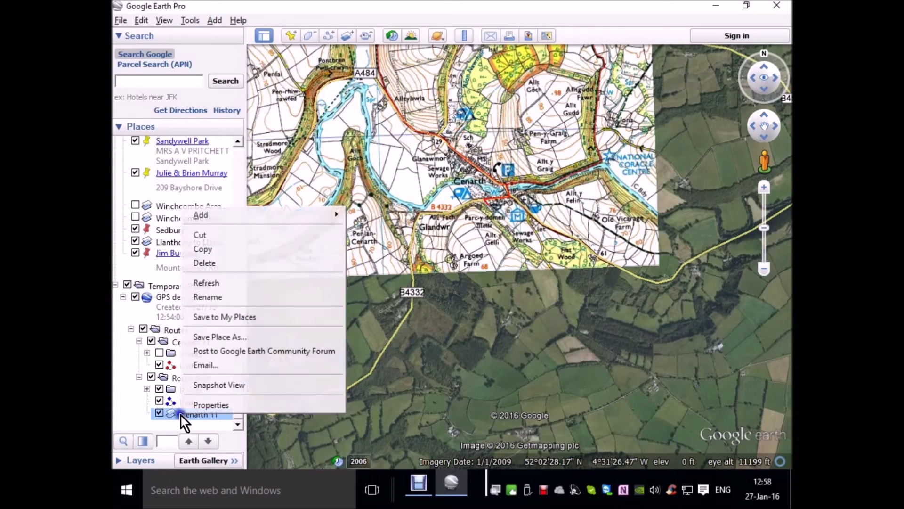
click(234, 337)
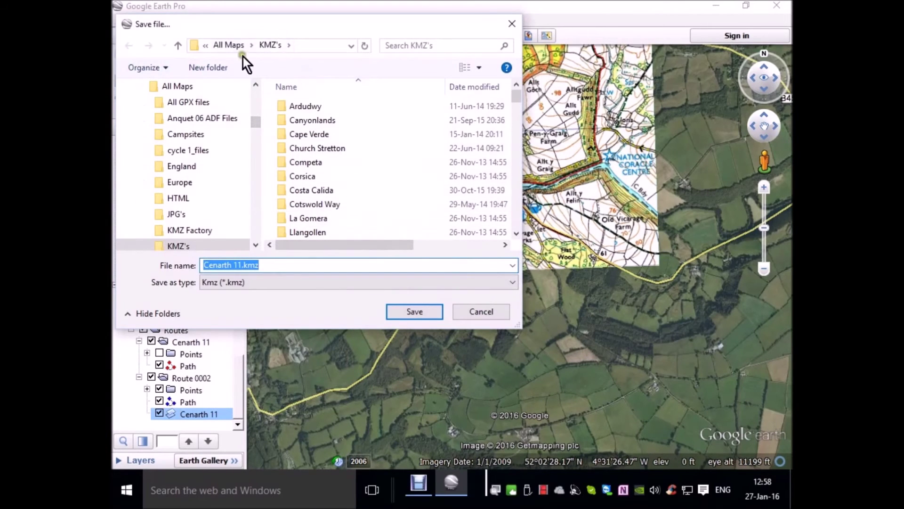
drag(516, 93, 511, 238)
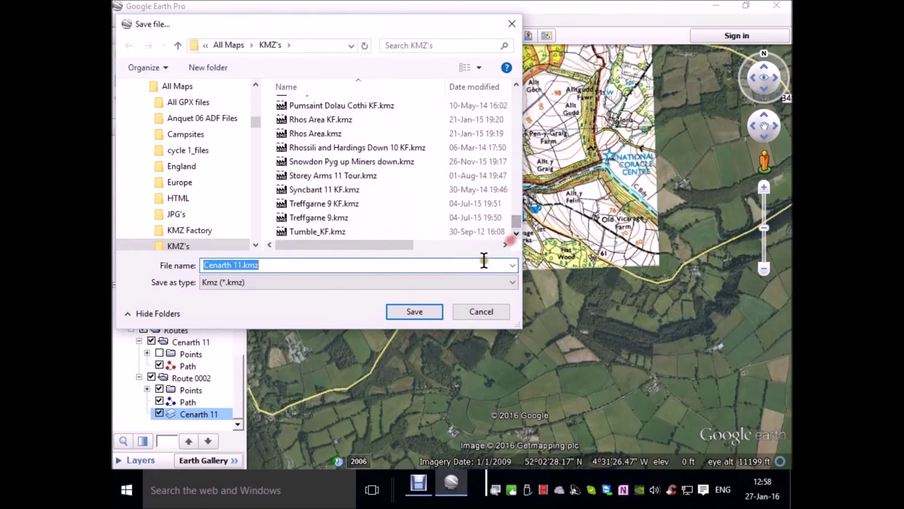
click(415, 312)
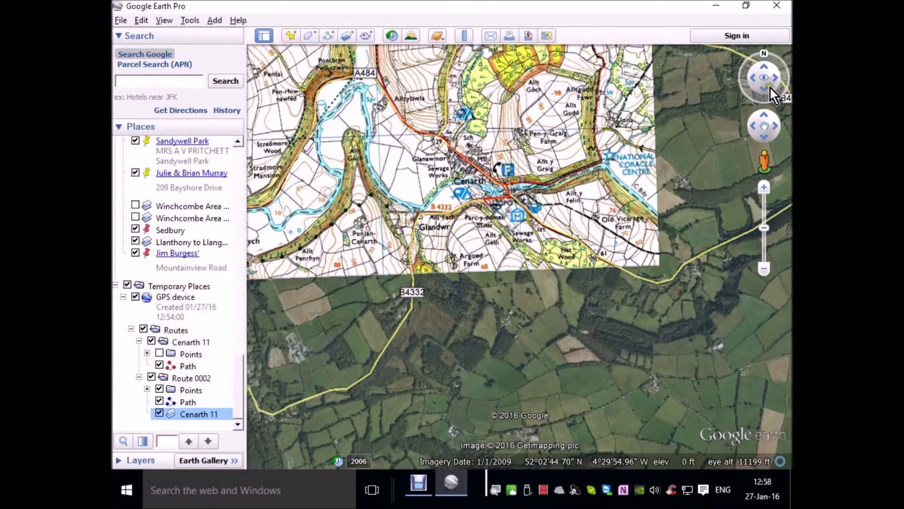
Step: Minimise Google Earth Pro to reveal the desktop
click(715, 5)
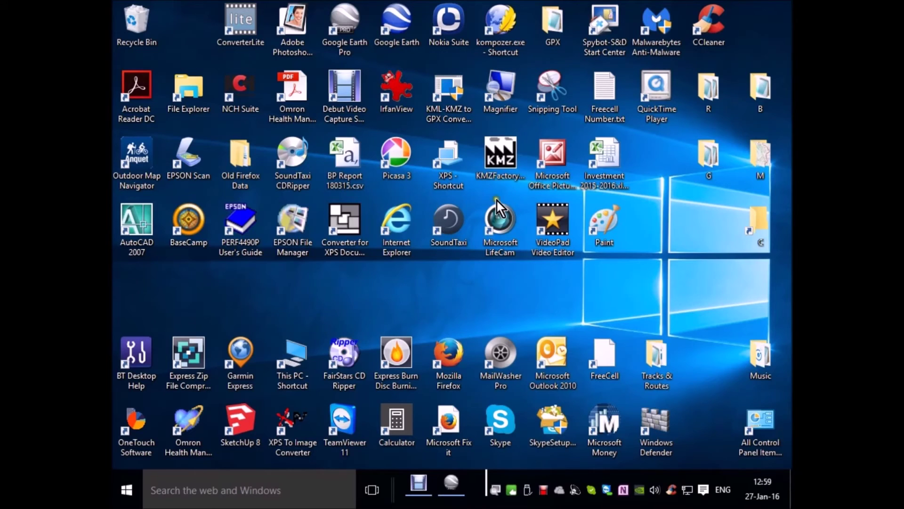
Step: Launch KMZ Factory and load Cenarth 11.kmz as the source file
click(497, 155)
double_click(495, 156)
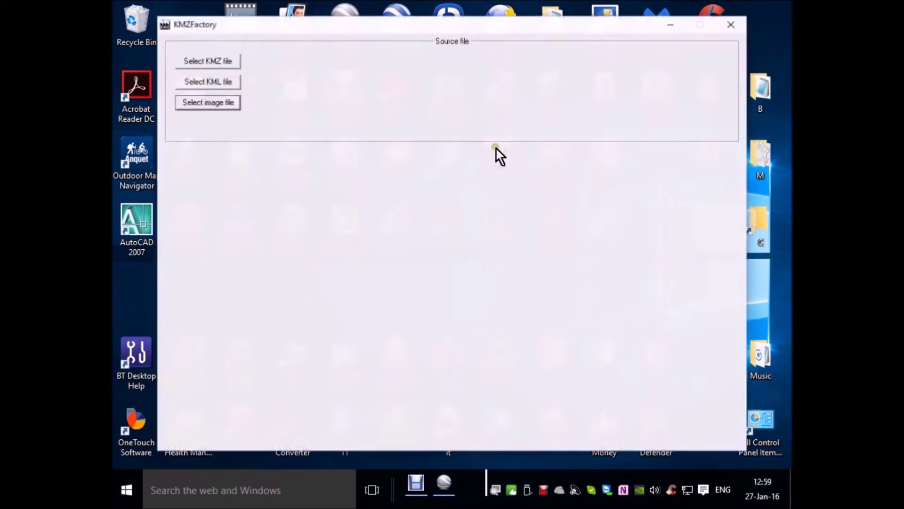
click(211, 61)
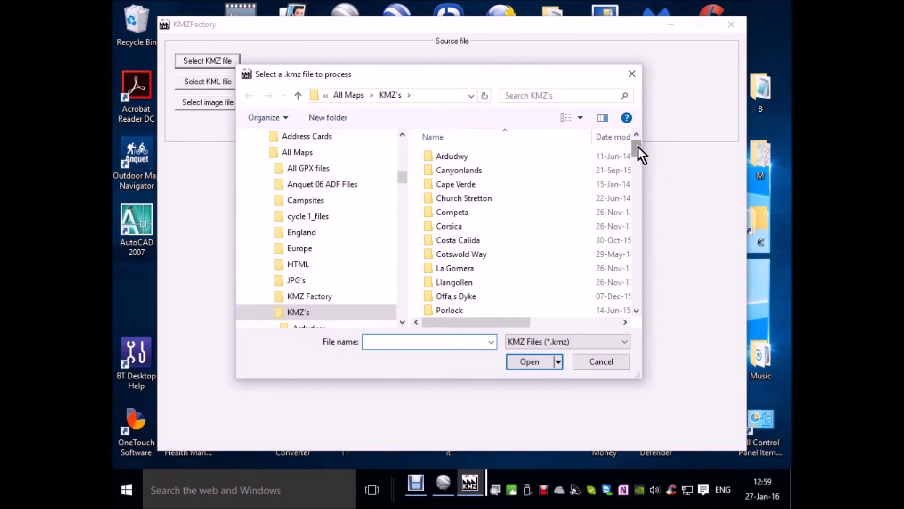
drag(638, 146, 630, 174)
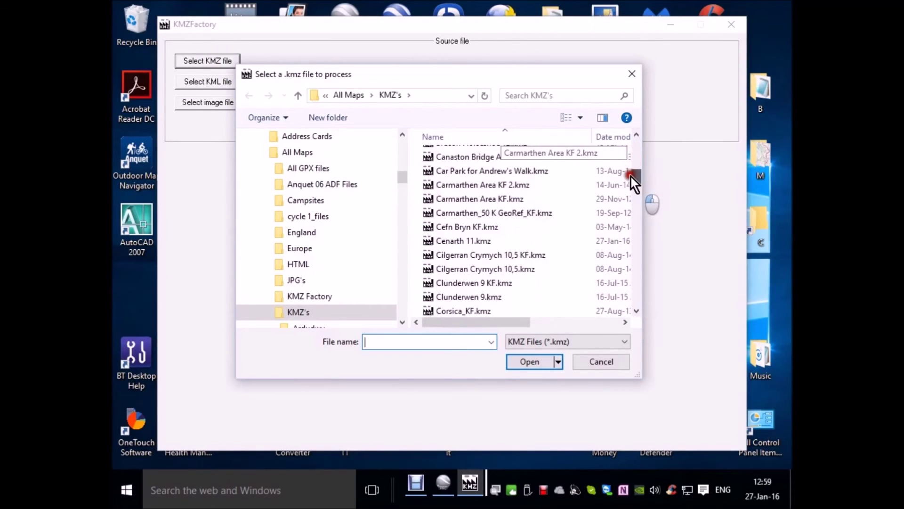
click(458, 241)
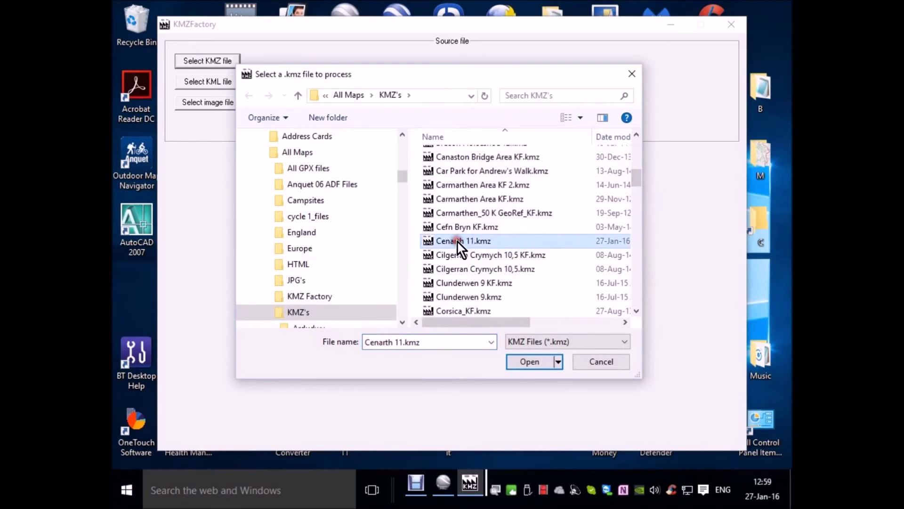
click(528, 361)
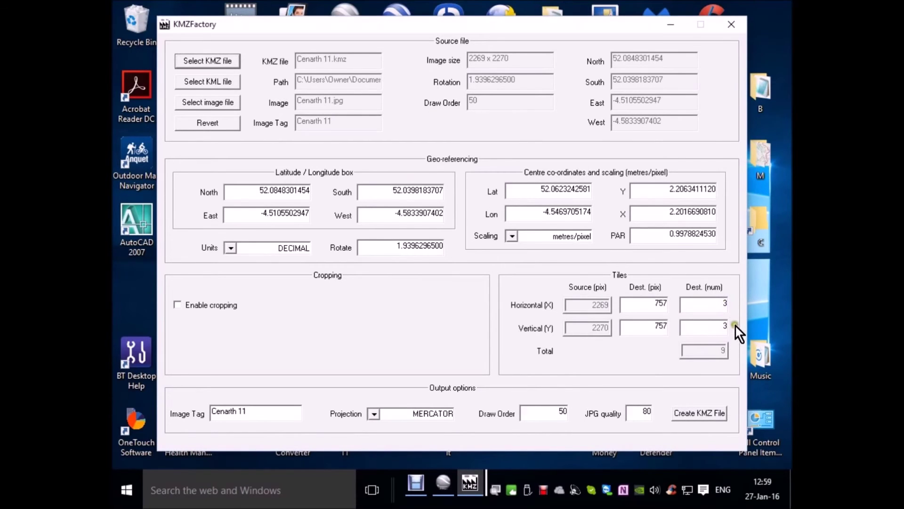
Step: Tile it 3×3, save the result as Cenarth 11 KF.kmz, and close KMZ Factory
click(704, 325)
click(696, 413)
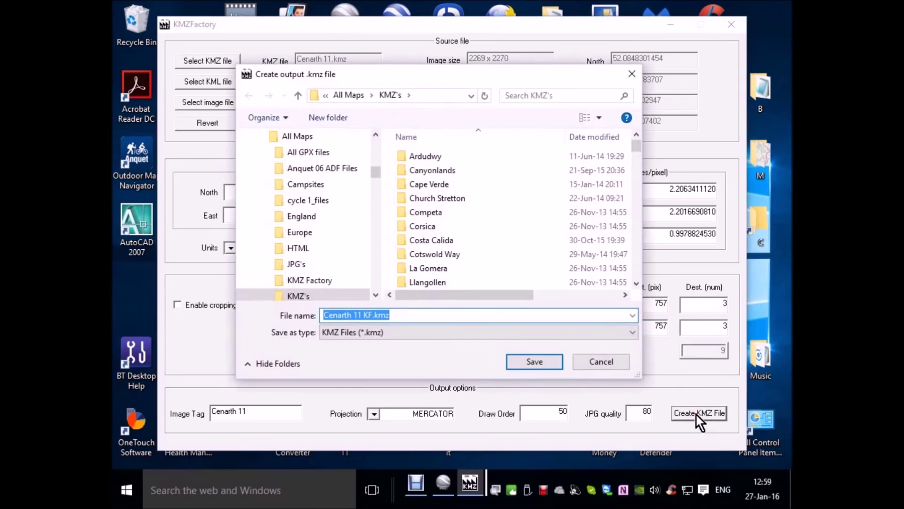
click(529, 359)
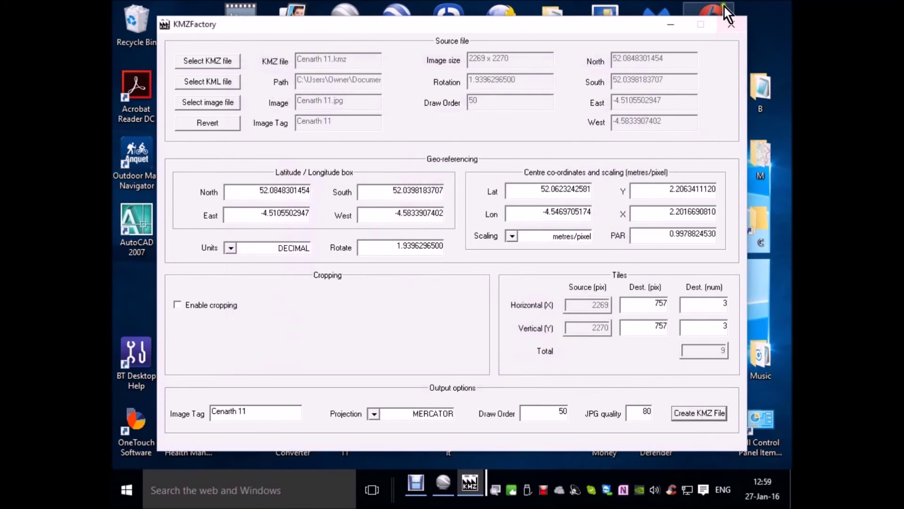
click(731, 24)
Step: Browse from This PC to Documents > All Maps > KMZ's and scroll to the Cenarth files
click(372, 485)
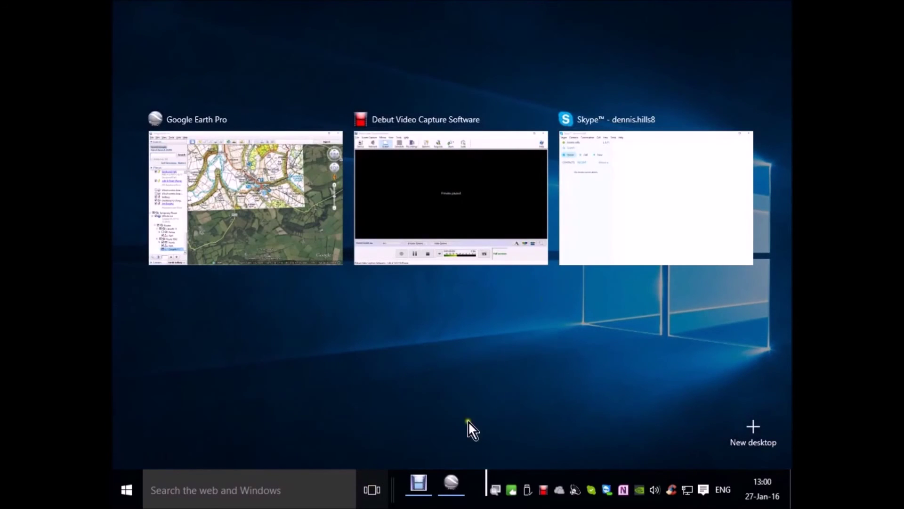
click(373, 489)
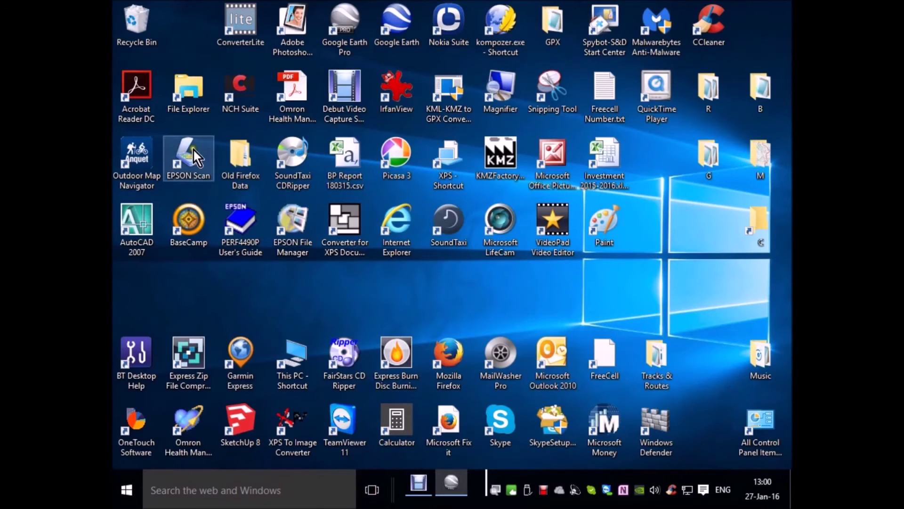
double_click(179, 100)
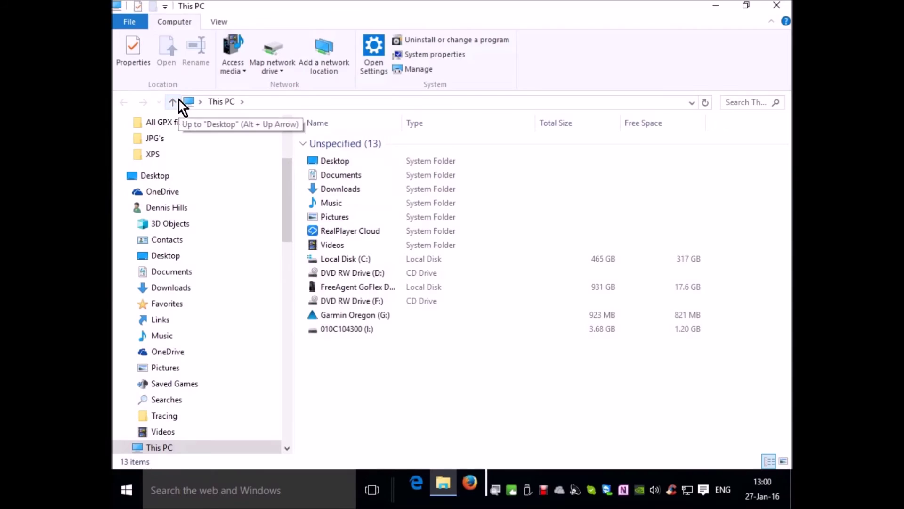
drag(288, 218, 295, 169)
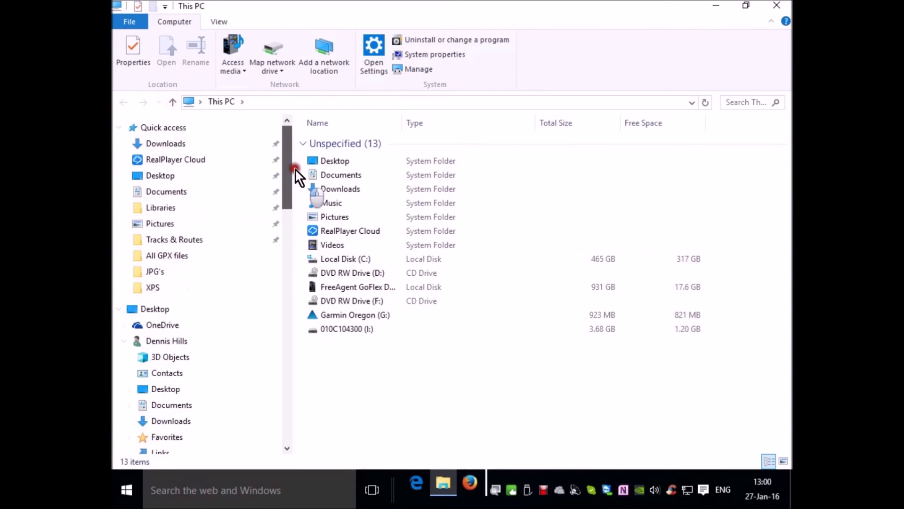
click(185, 193)
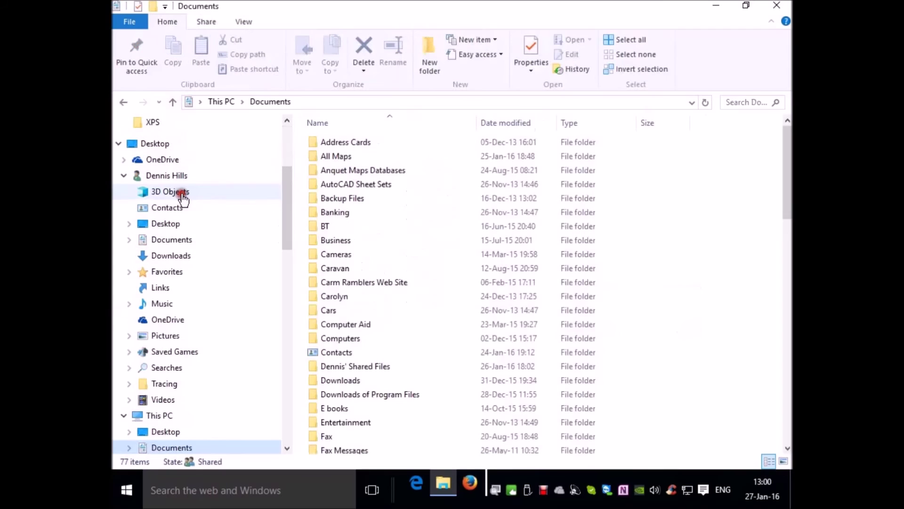
drag(781, 183, 756, 168)
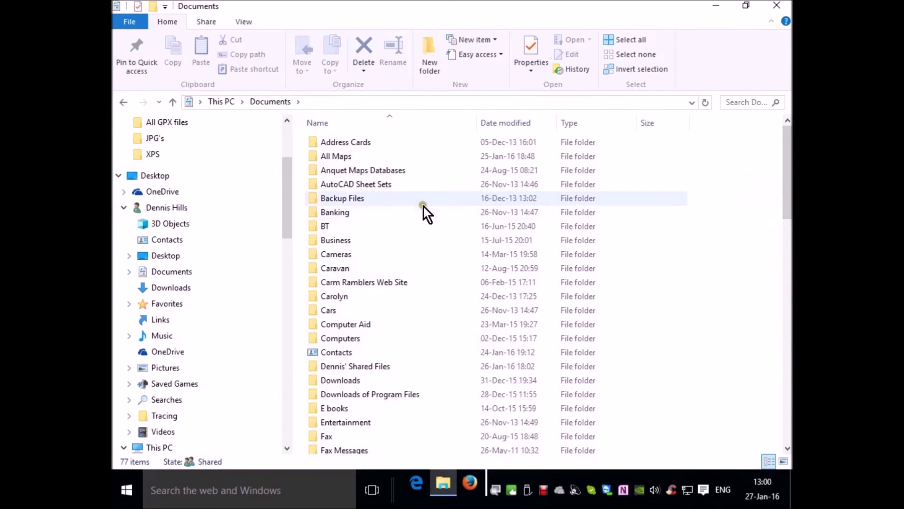
double_click(346, 159)
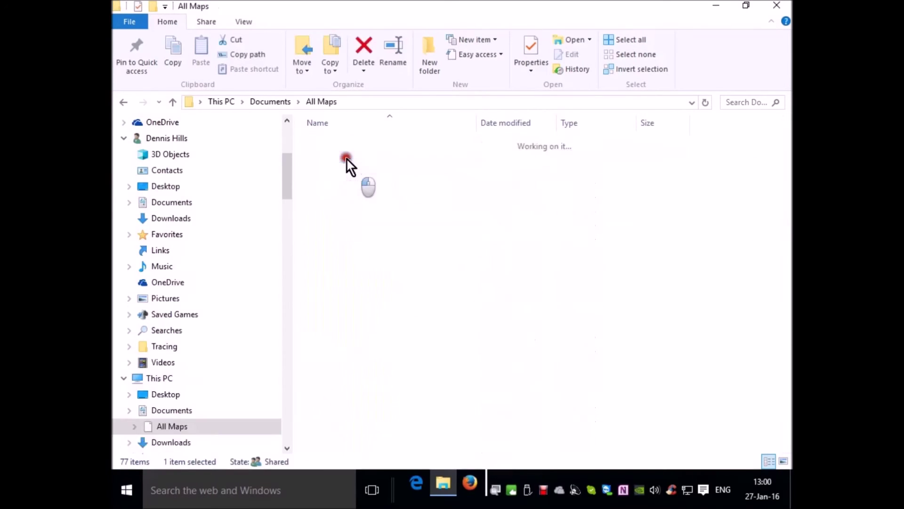
click(788, 210)
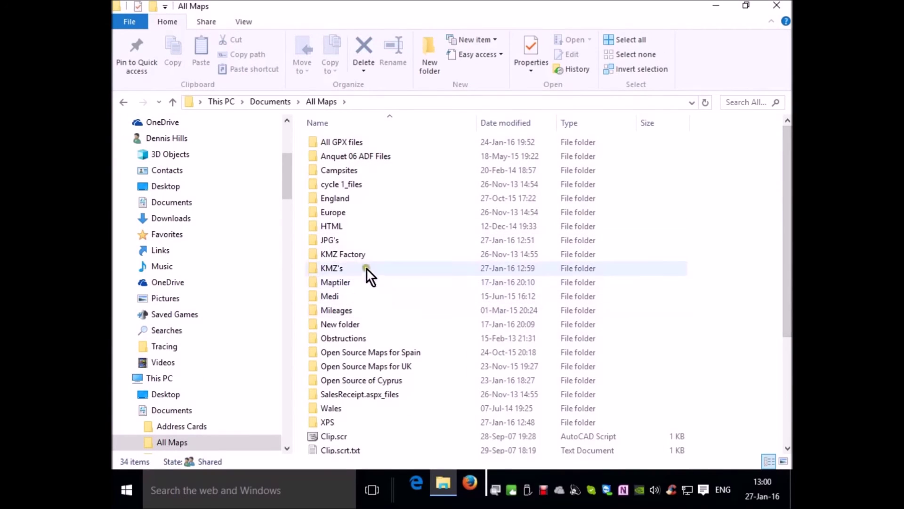
mouse_move(400, 264)
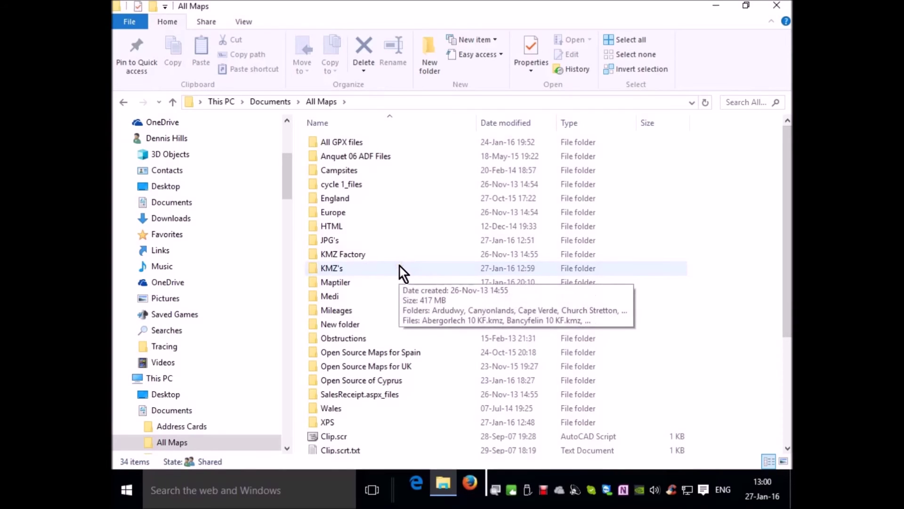
double_click(332, 267)
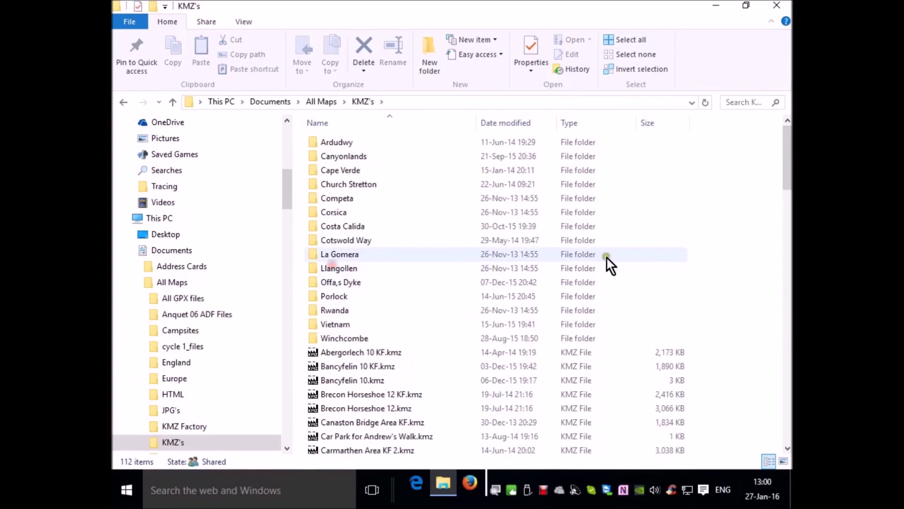
drag(784, 184, 776, 230)
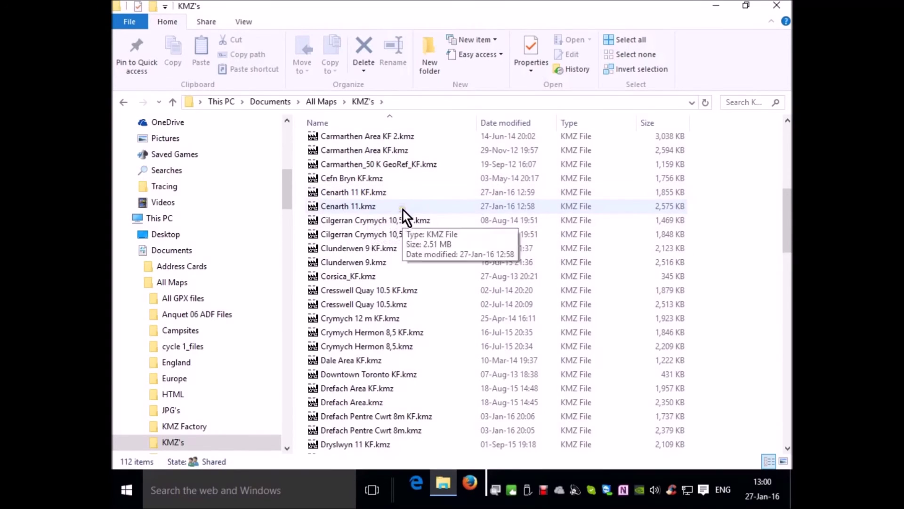
Step: Copy Cenarth 11 KF.kmz into Garmin Oregon (G:) > Garmin > CustomMaps, then minimize Explorer
right_click(375, 192)
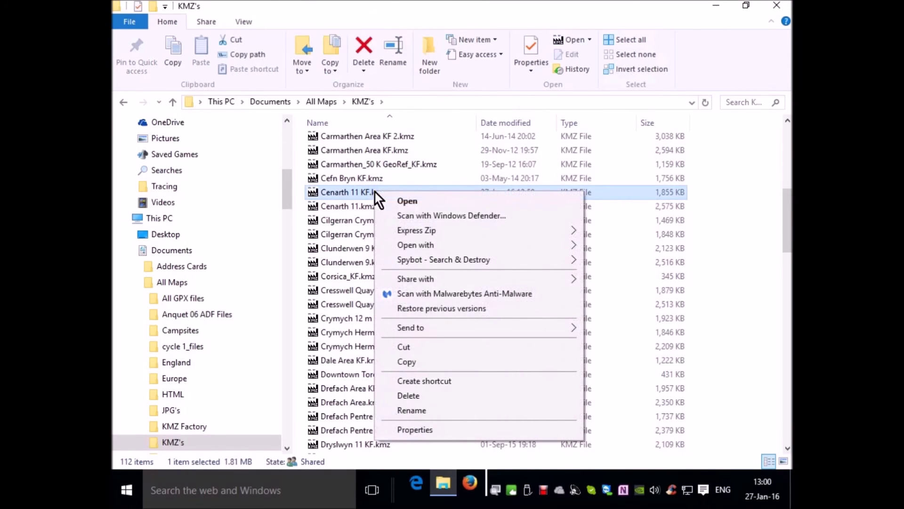
click(416, 362)
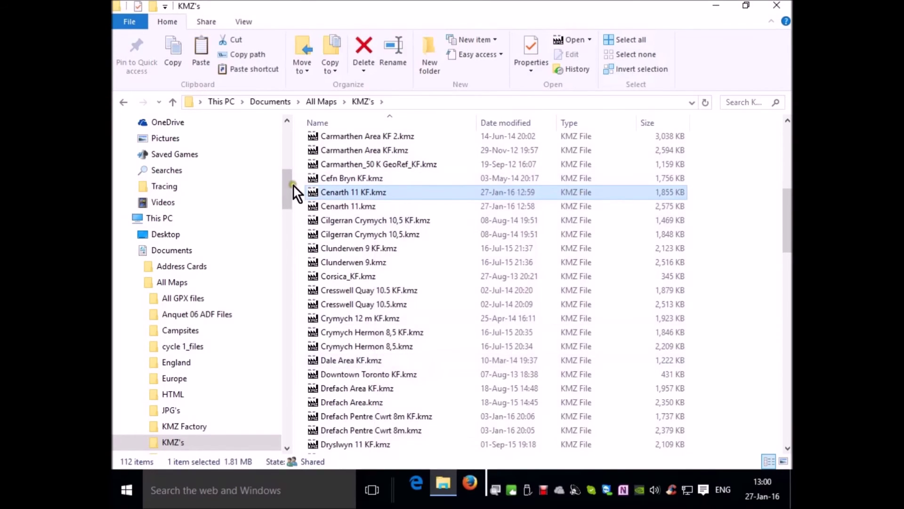
drag(289, 191, 280, 424)
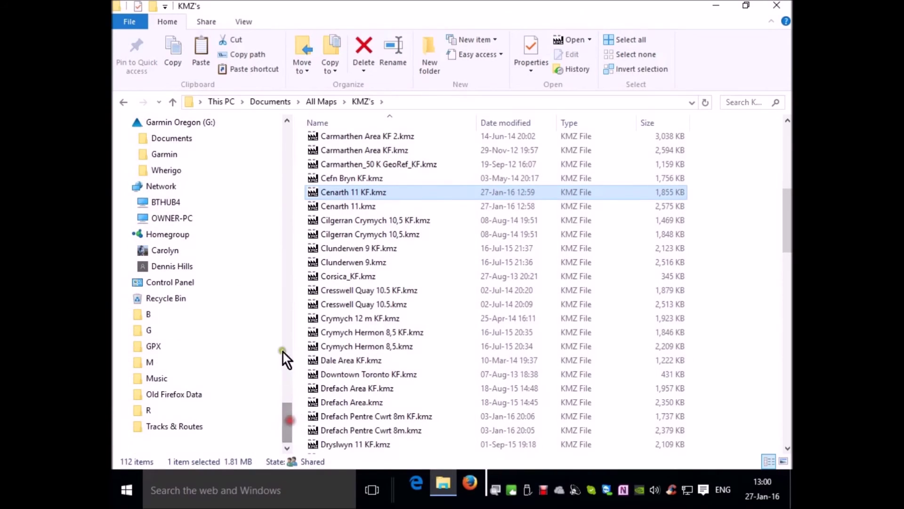
click(165, 155)
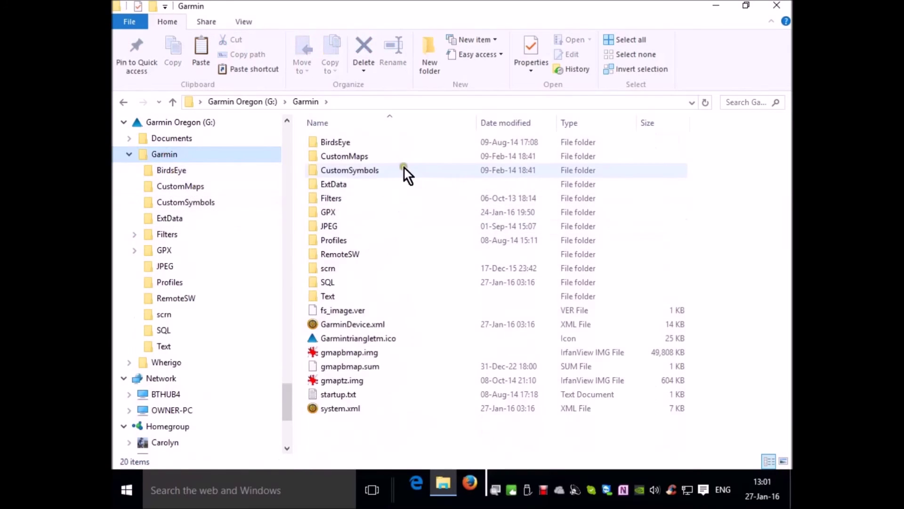
double_click(355, 159)
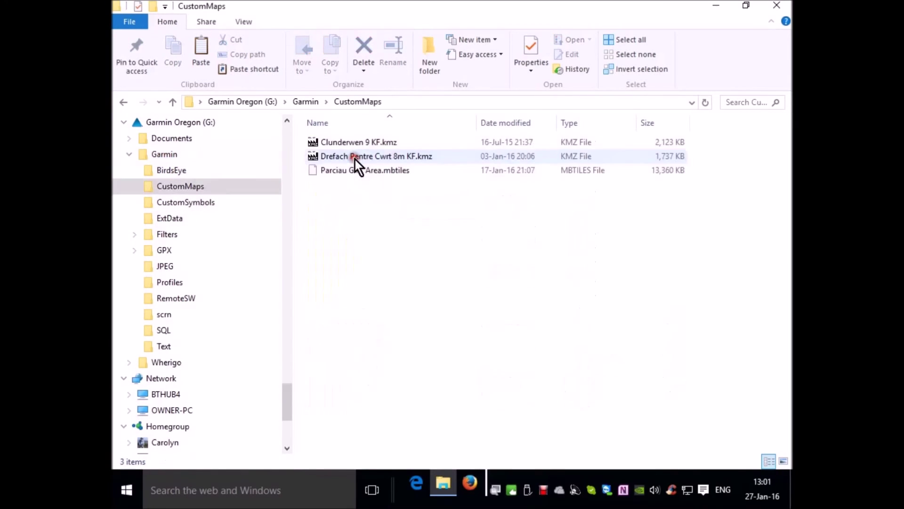
right_click(344, 239)
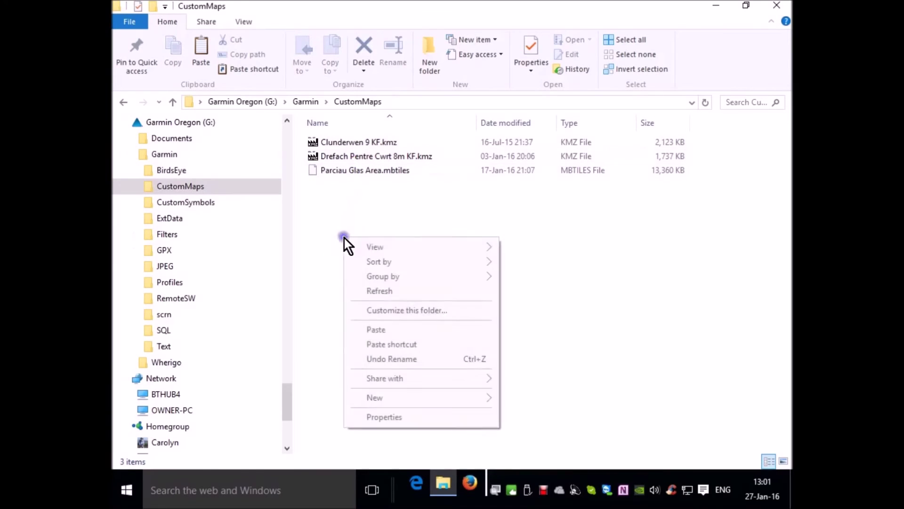
click(382, 332)
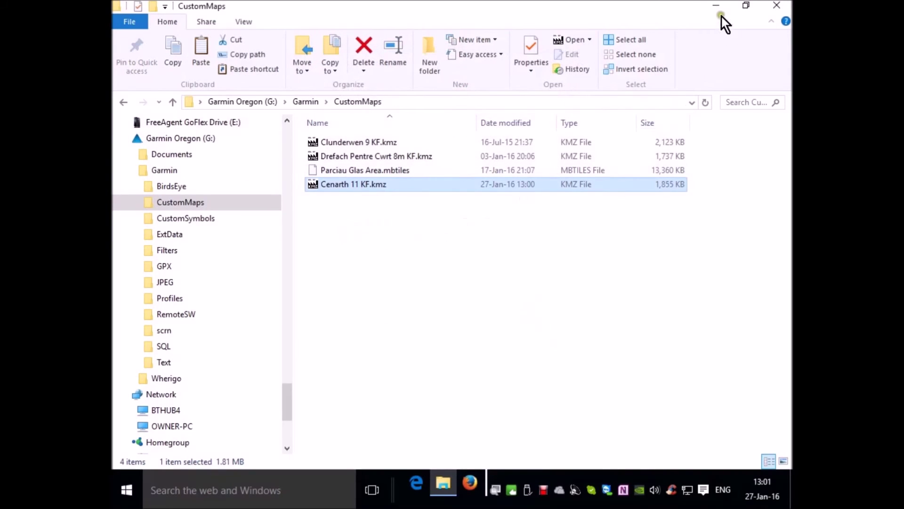
click(715, 3)
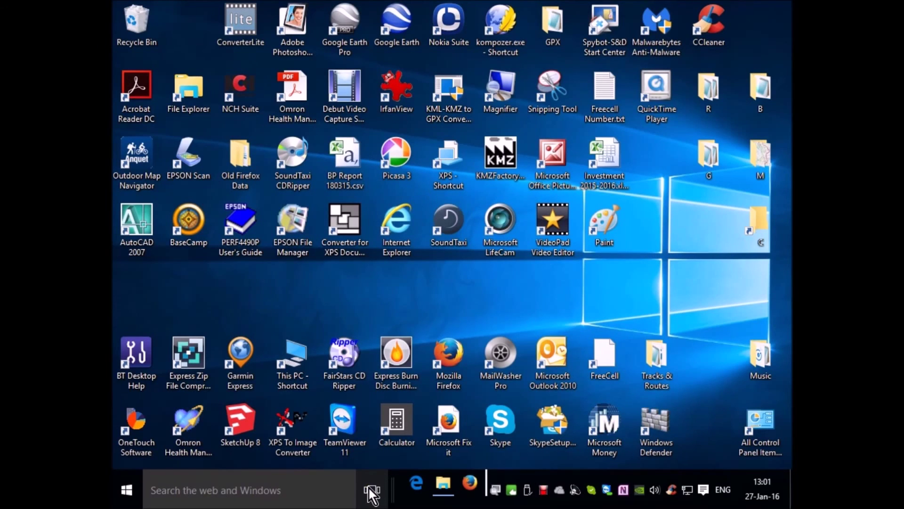
click(369, 487)
Step: Launch Garmin BaseCamp and open the properties of Cenarth 11 KF under the device's Internal Storage
click(389, 436)
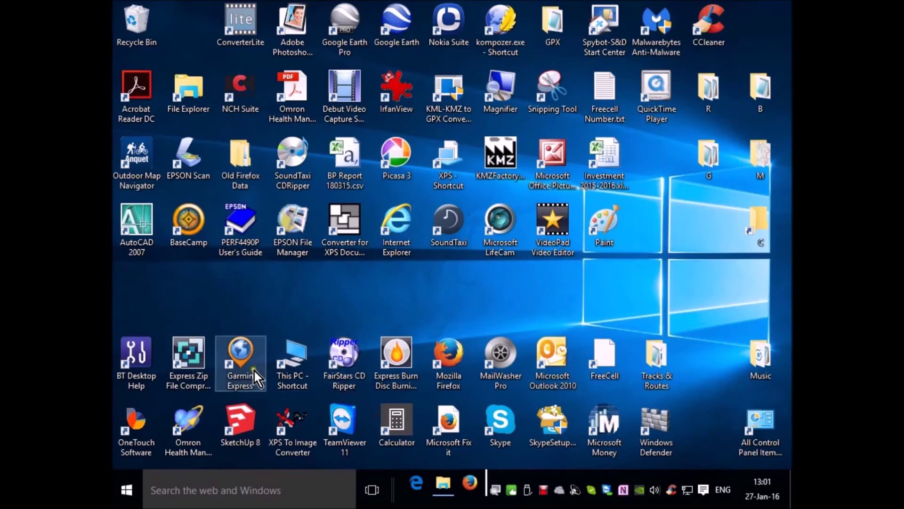
double_click(190, 219)
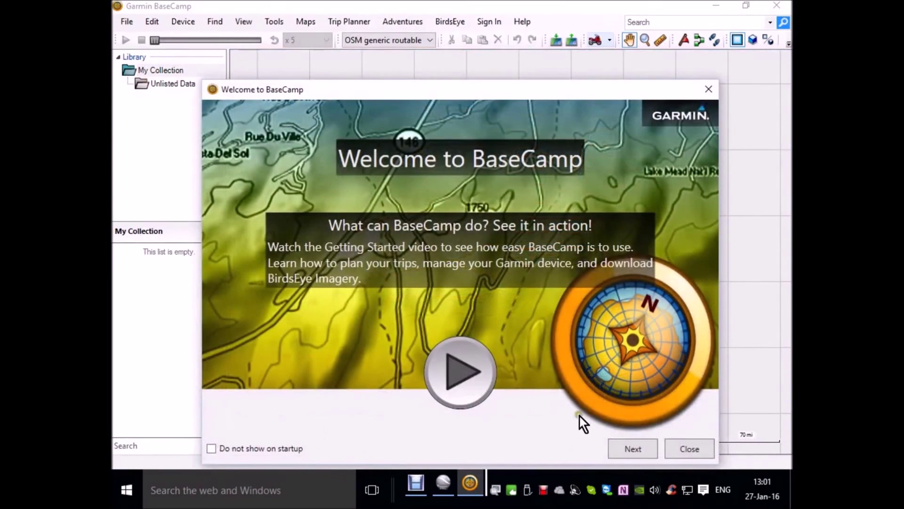
click(699, 446)
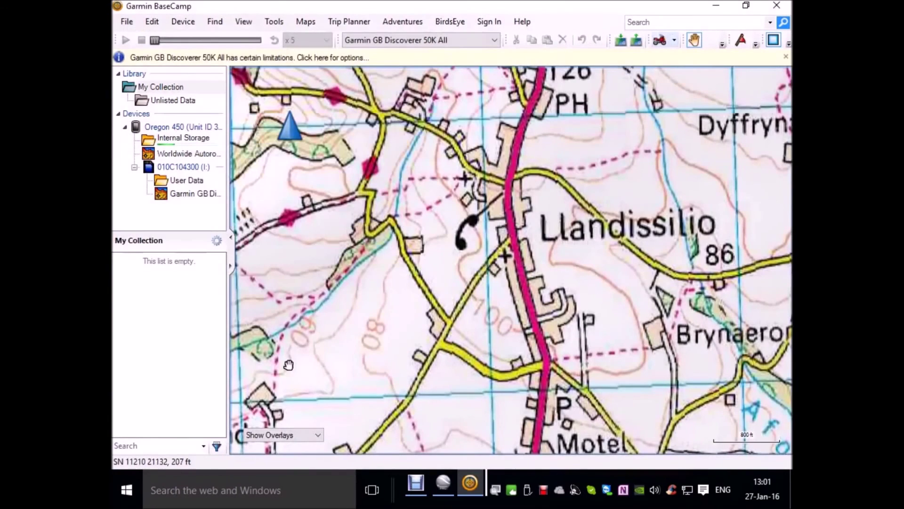
click(185, 140)
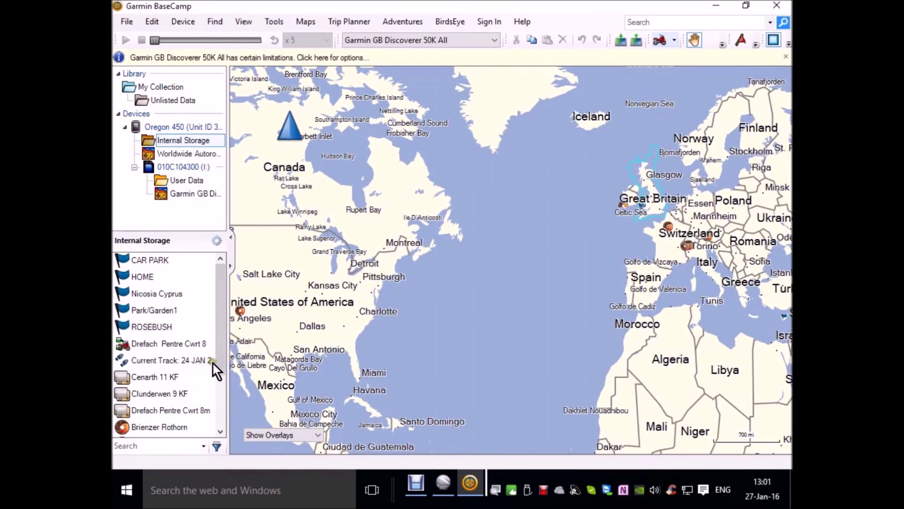
double_click(135, 380)
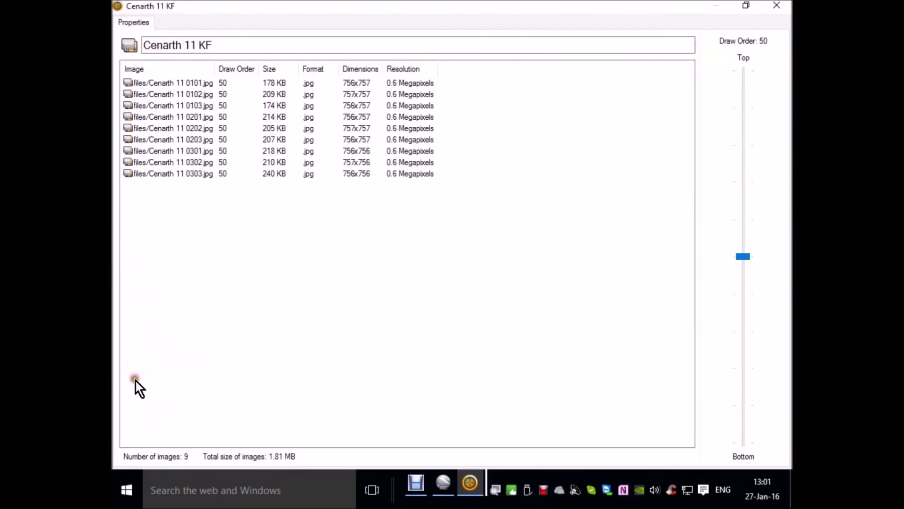
Step: Close the map properties and zoom in on the Cenarth 11 KF overlay around Ponthirwaun
click(785, 5)
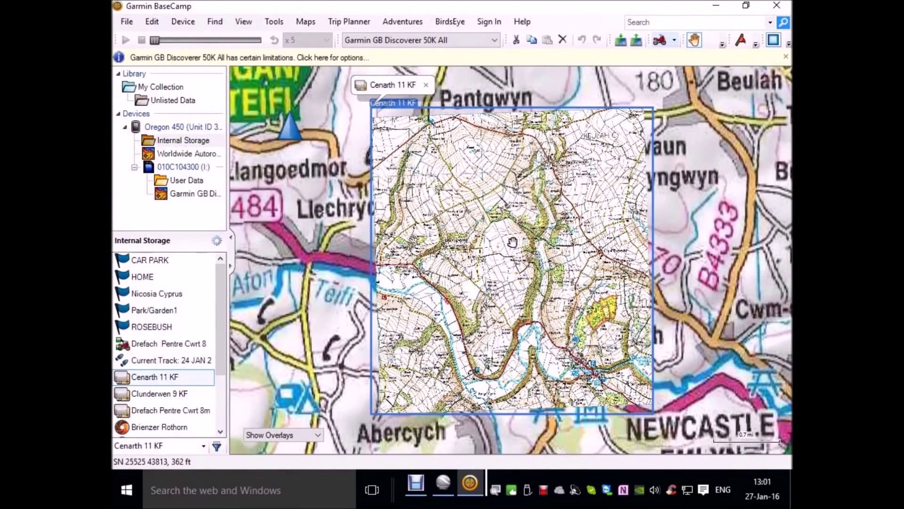
scroll(509, 241, up, 2)
scroll(509, 241, up, 1)
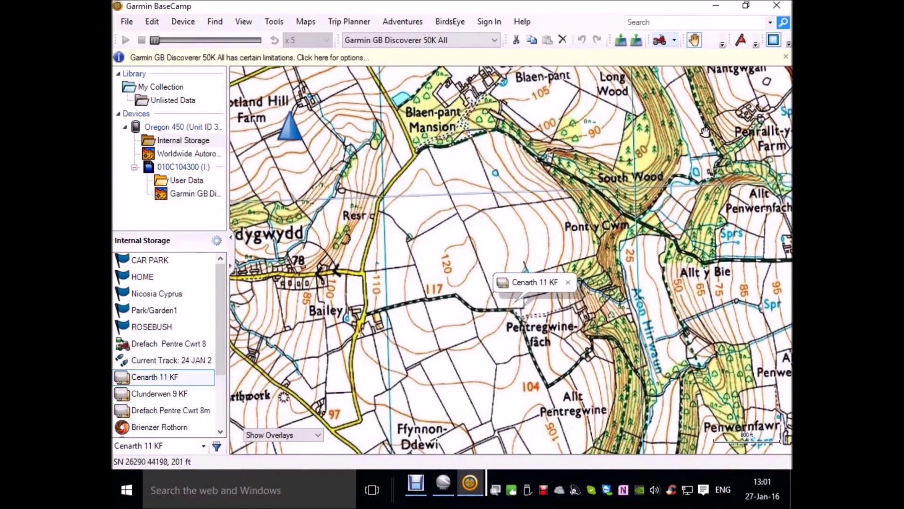
drag(710, 128, 511, 273)
drag(508, 118, 459, 330)
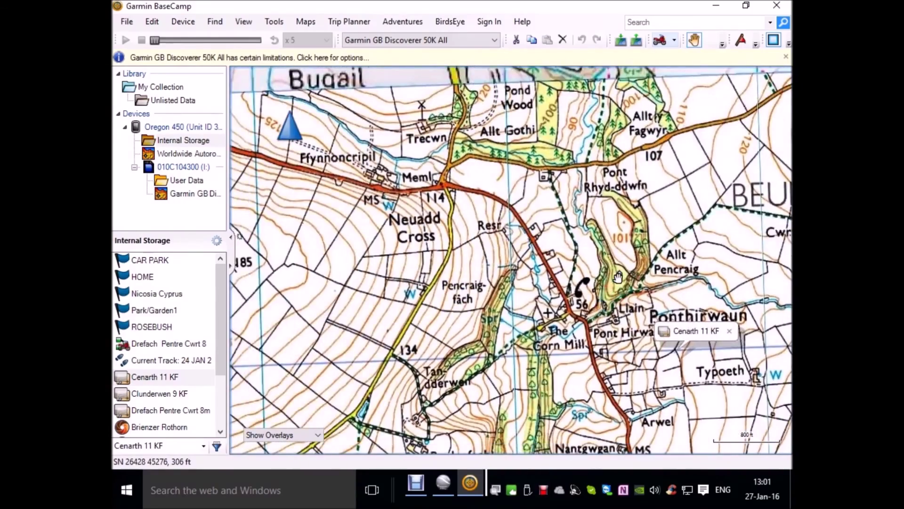
scroll(528, 278, up, 2)
scroll(528, 277, down, 2)
Step: Inspect the overlay around Neuadd Cross and Newcastle Emlyn, then close BaseCamp
drag(452, 282, 548, 234)
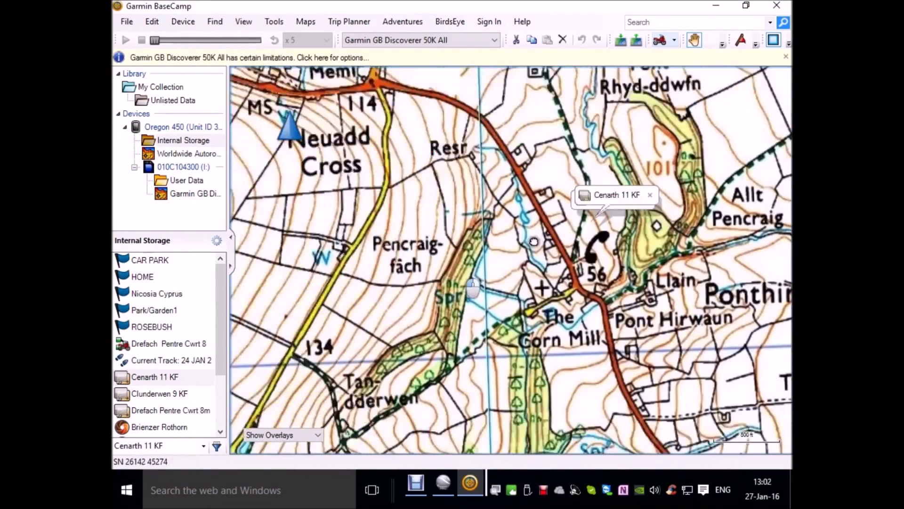
drag(387, 293, 514, 236)
drag(446, 234, 452, 233)
scroll(452, 233, down, 3)
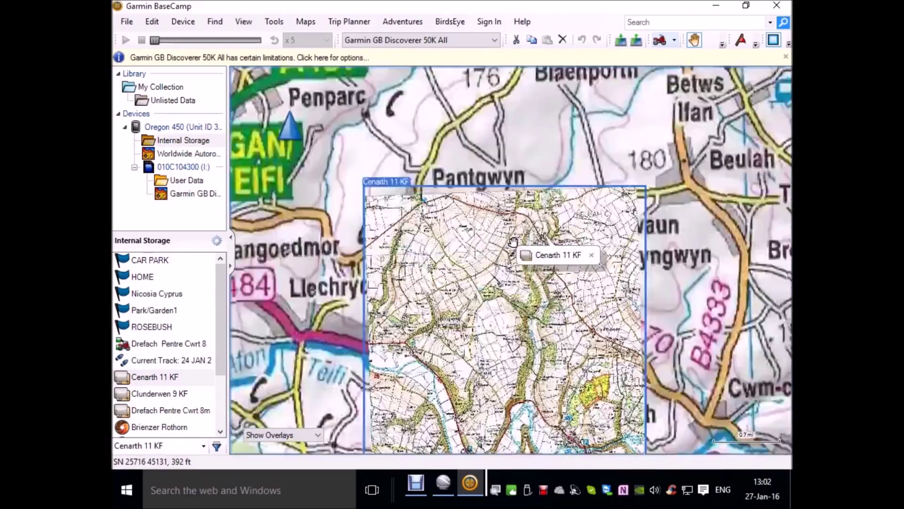
drag(698, 219, 697, 109)
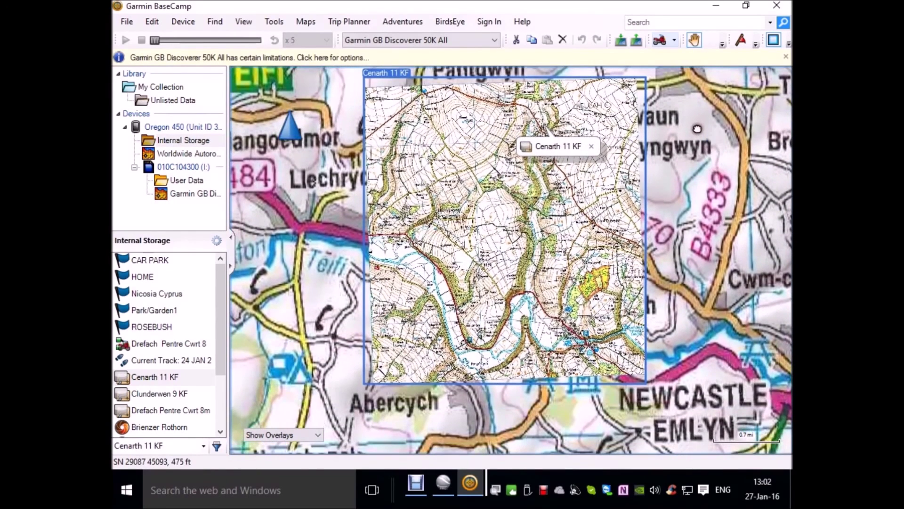
click(221, 340)
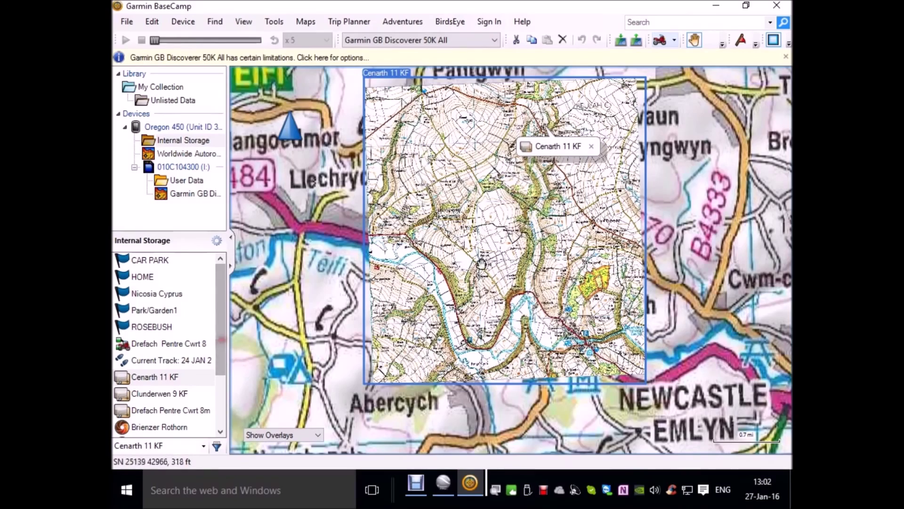
scroll(481, 263, up, 2)
scroll(481, 263, up, 1)
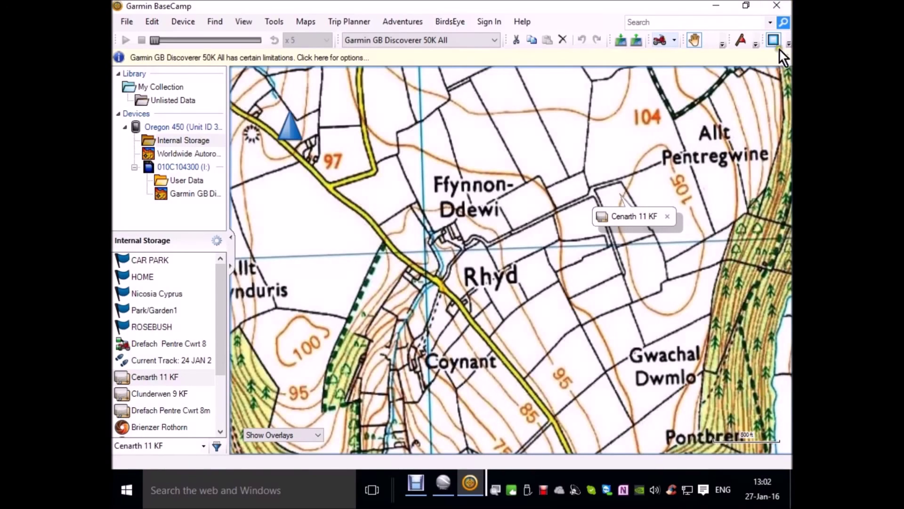
click(778, 7)
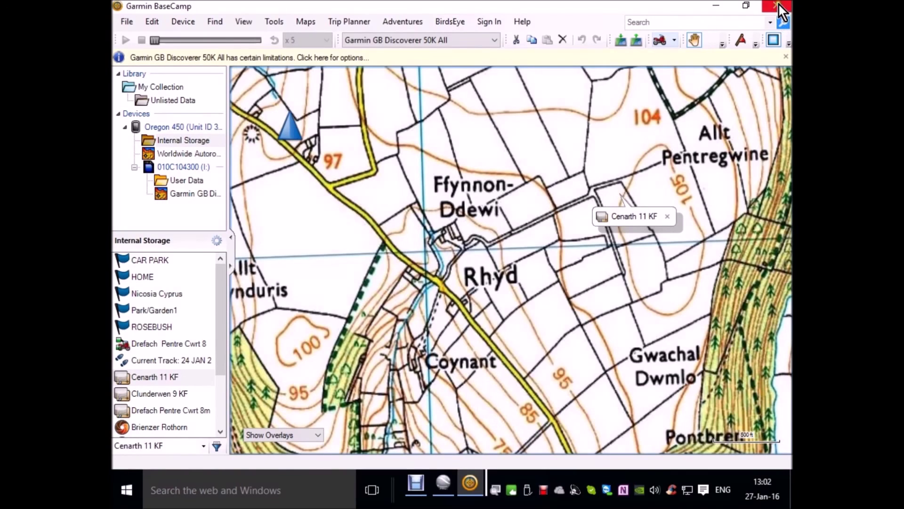